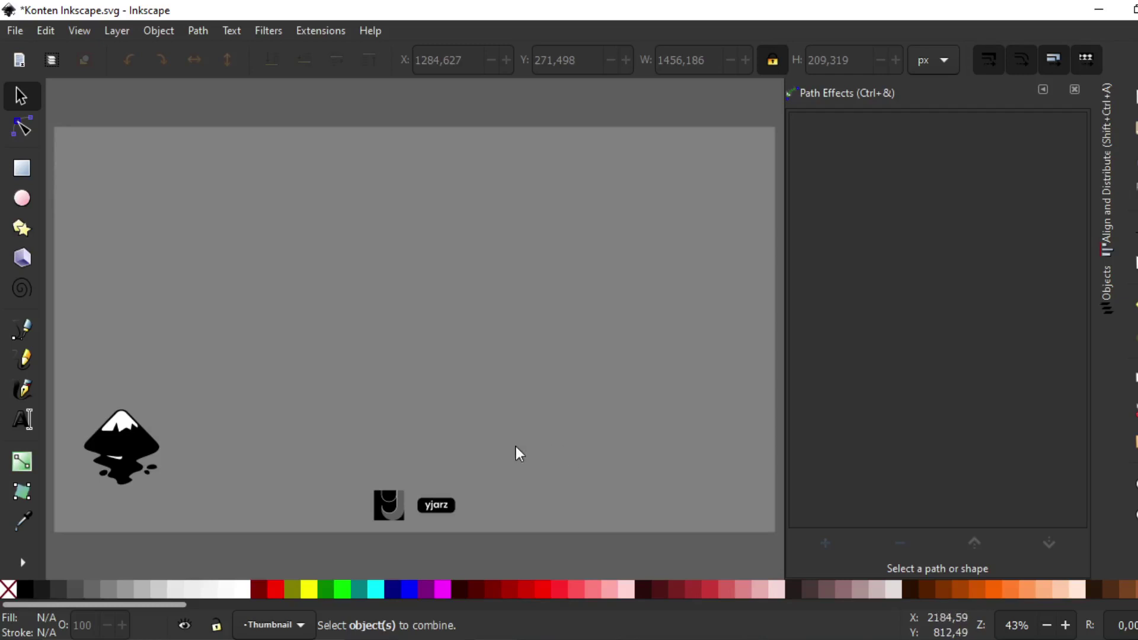
# Draw a tall pink ellipse near the top of the page and convert it to a path
pyautogui.click(22, 199)
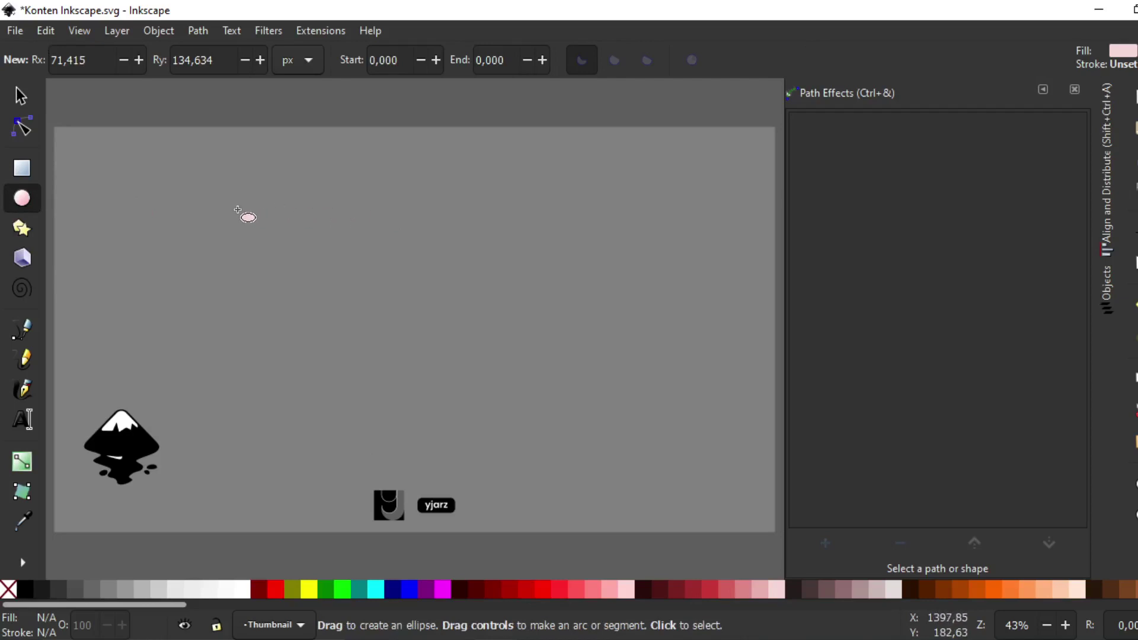
pyautogui.moveTo(356, 184); pyautogui.dragTo(403, 262)
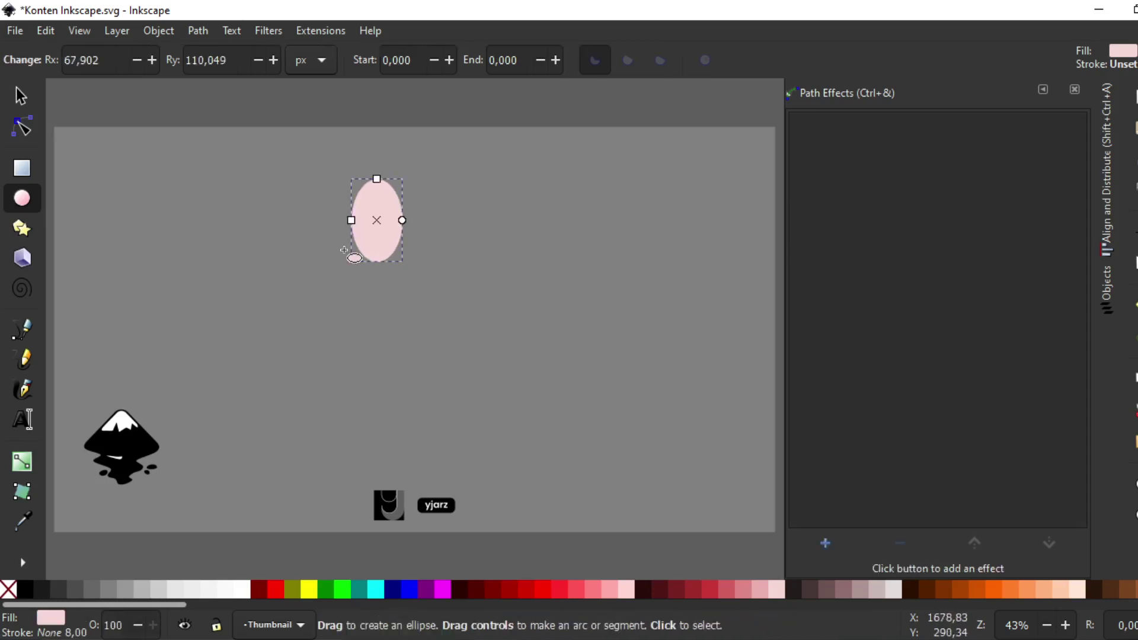
pyautogui.click(191, 29)
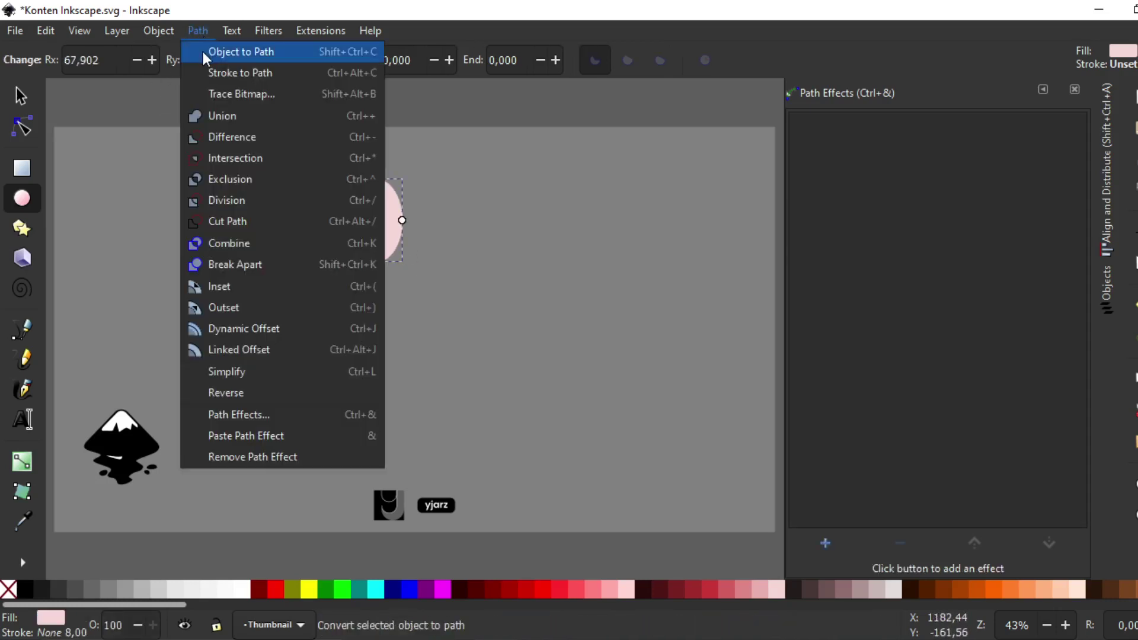
pyautogui.click(203, 52)
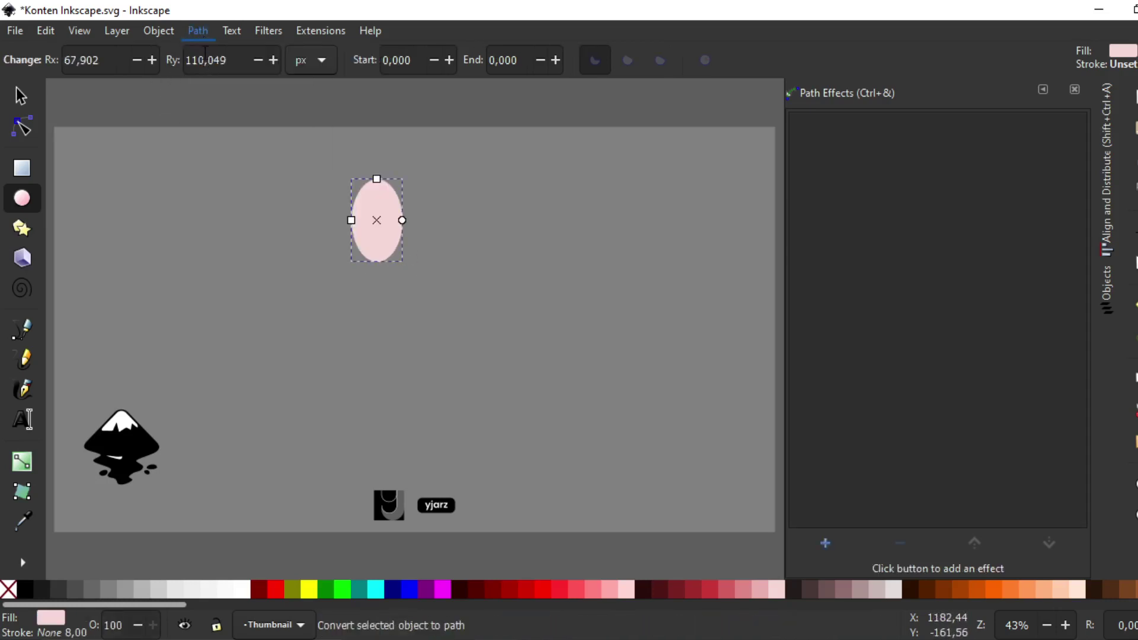
# Make the ellipse's top node a sharp cusp and zoom to the shape
pyautogui.click(21, 126)
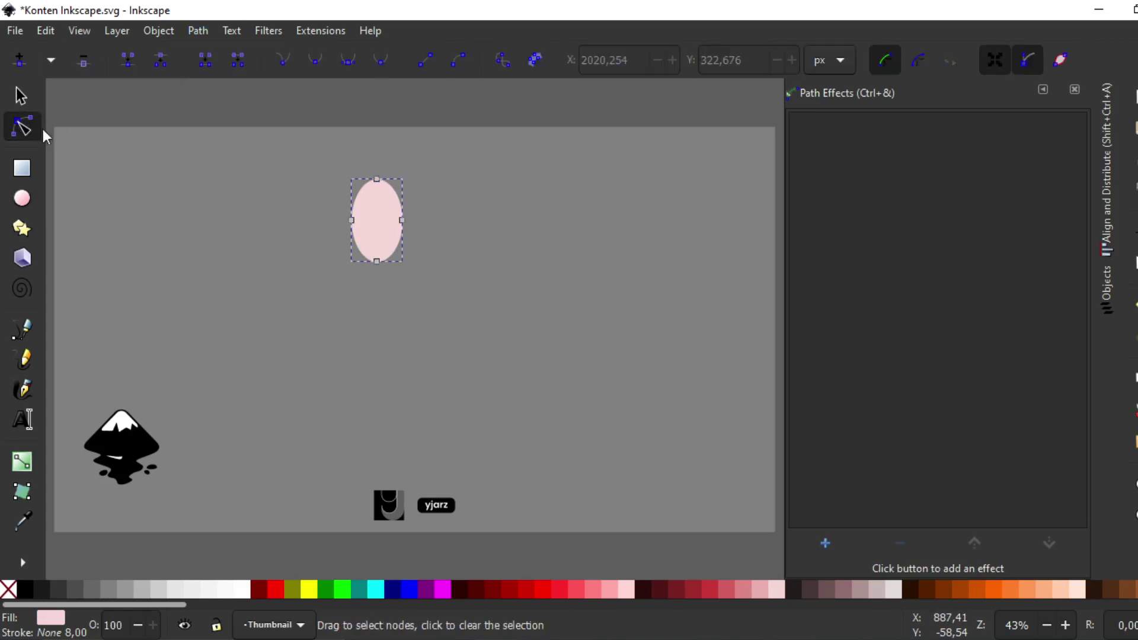
pyautogui.click(380, 181)
pyautogui.click(284, 59)
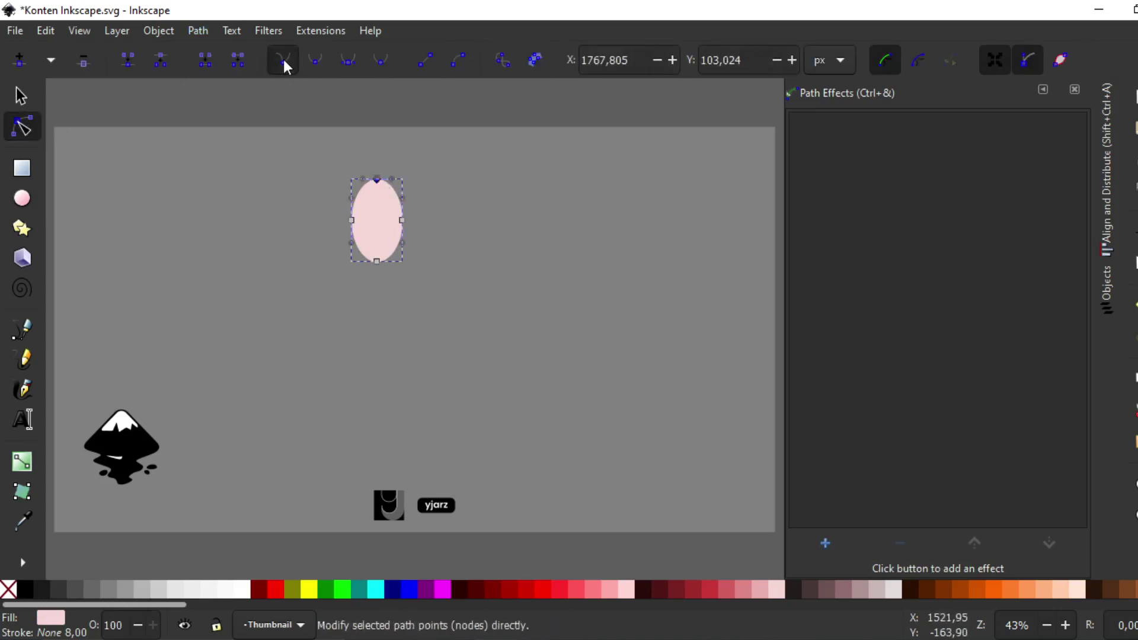
pyautogui.press('3')
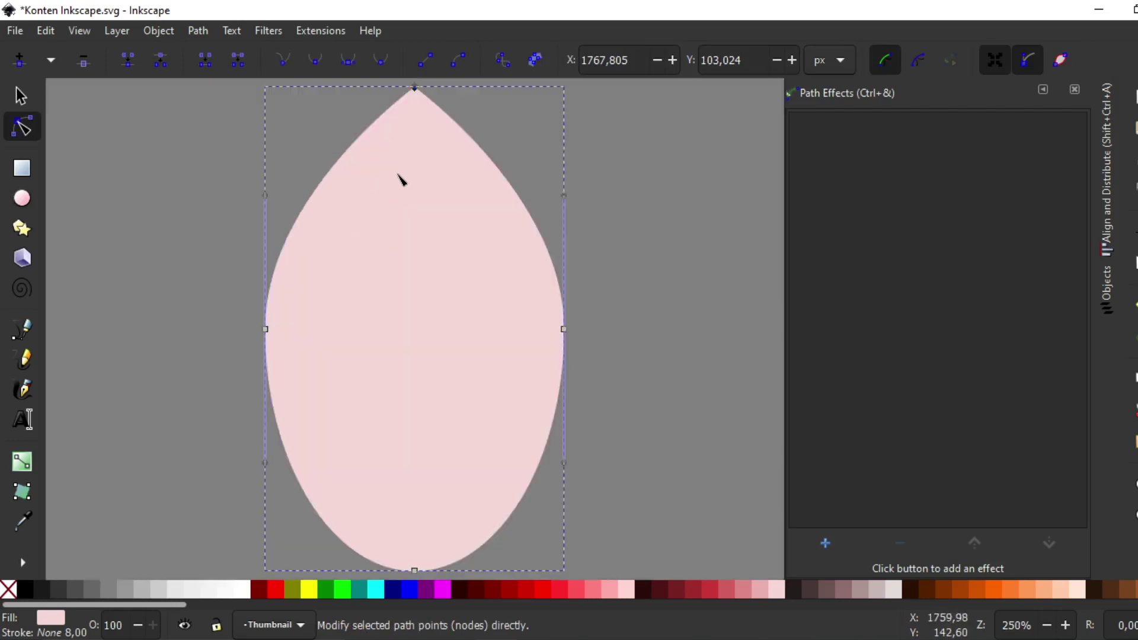
# Pull both side nodes inward to narrow the drop and lower the right side node
pyautogui.press('-')
pyautogui.moveTo(268, 303)
pyautogui.mouseDown()
pyautogui.moveTo(572, 379)
pyautogui.moveTo(564, 358)
pyautogui.moveTo(524, 352)
pyautogui.mouseUp()
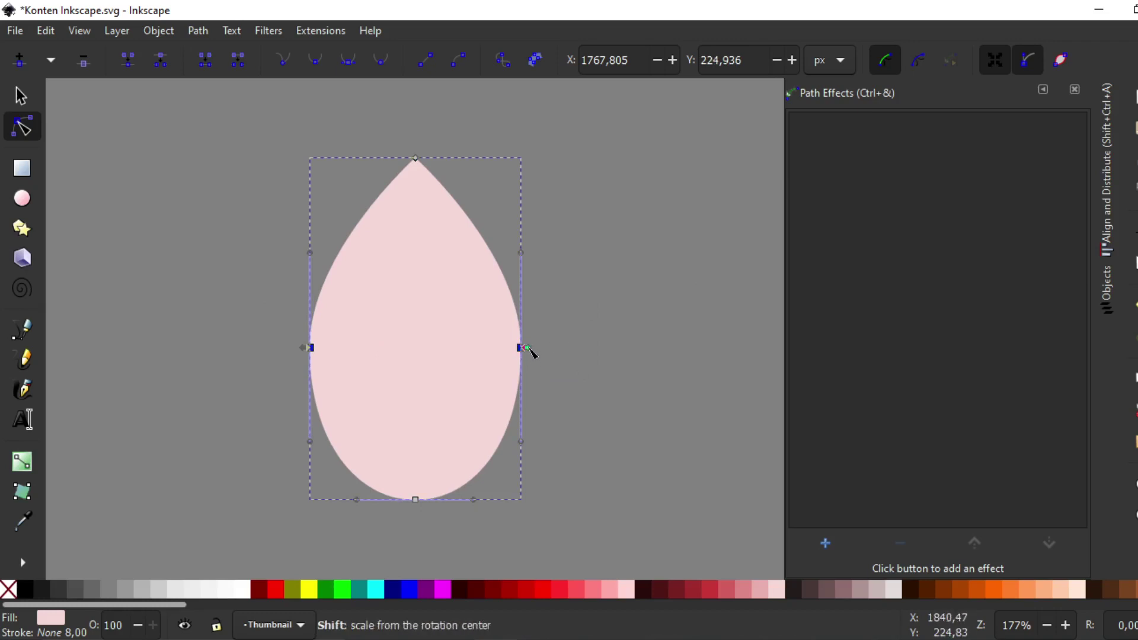
pyautogui.moveTo(526, 349); pyautogui.dragTo(512, 351)
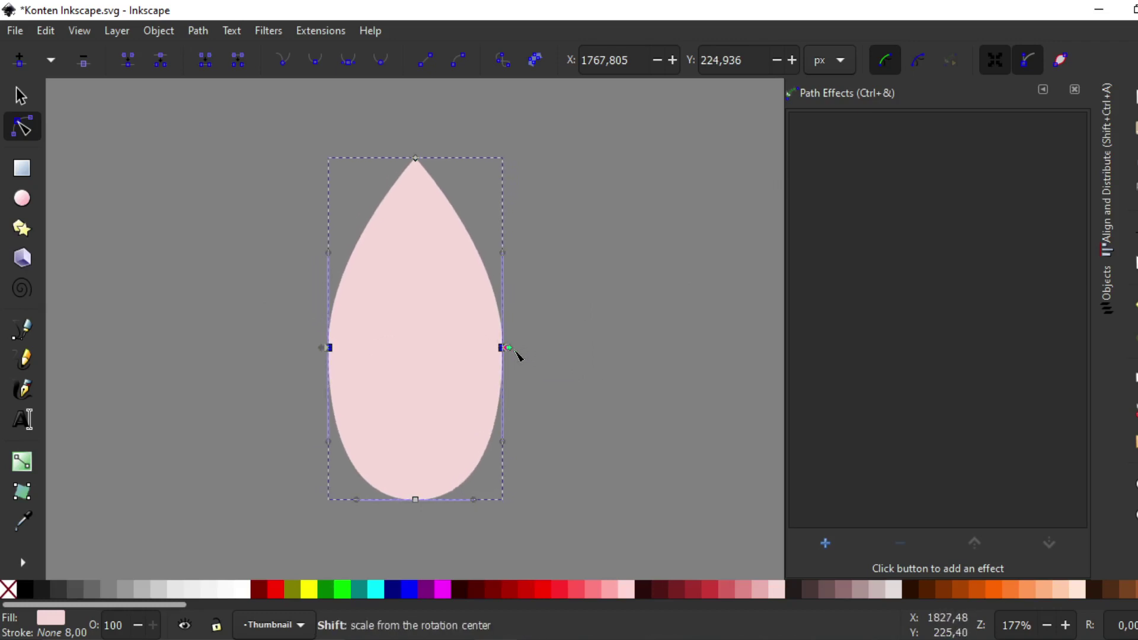
pyautogui.click(537, 364)
pyautogui.click(503, 348)
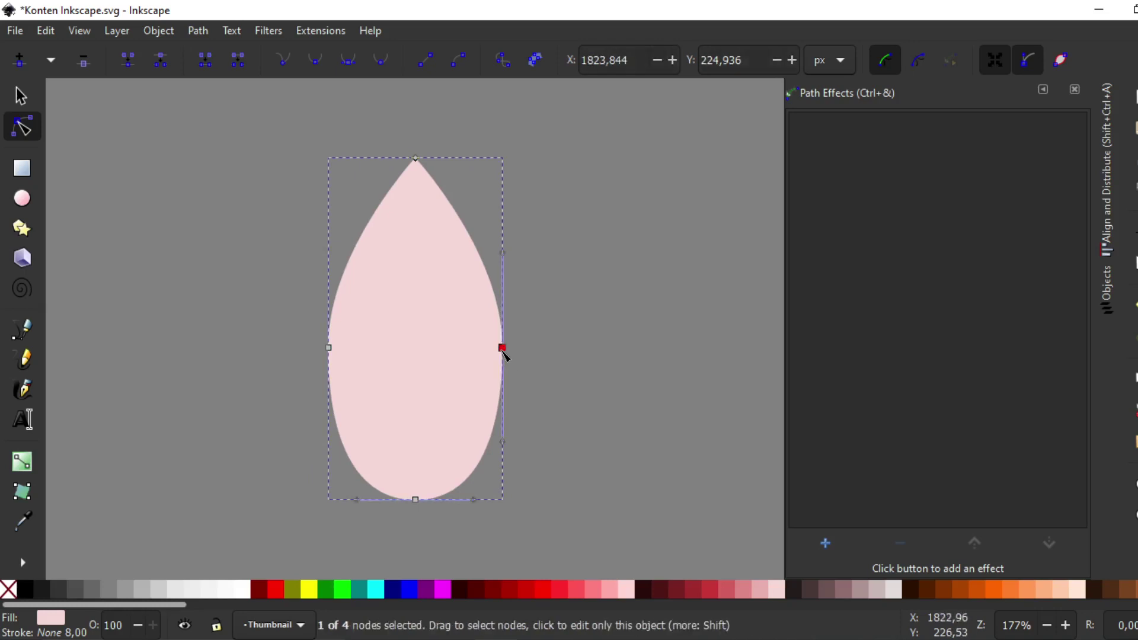
pyautogui.moveTo(503, 350); pyautogui.dragTo(500, 381)
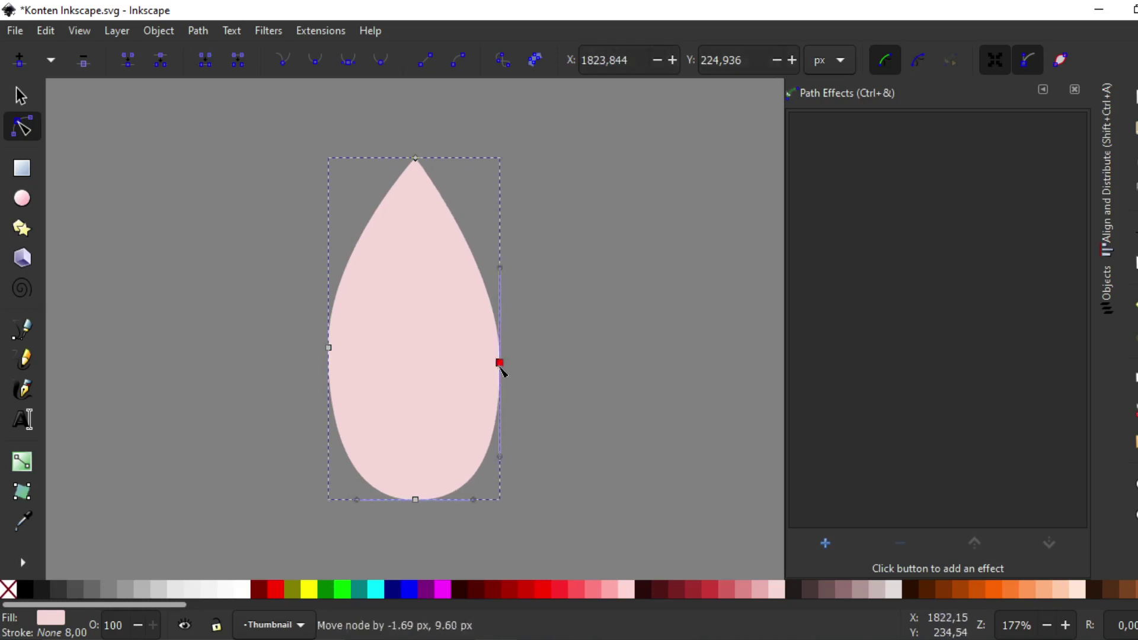
# Straighten the drop's upper-left edge and shift the left node down and right
pyautogui.click(329, 348)
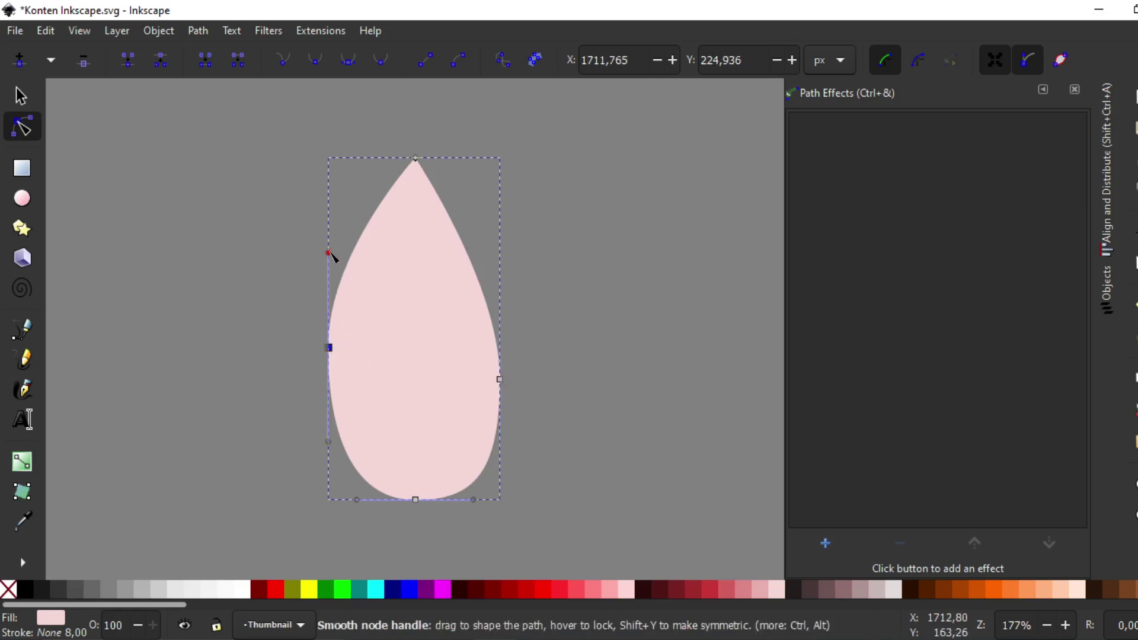
pyautogui.moveTo(329, 254); pyautogui.dragTo(376, 265)
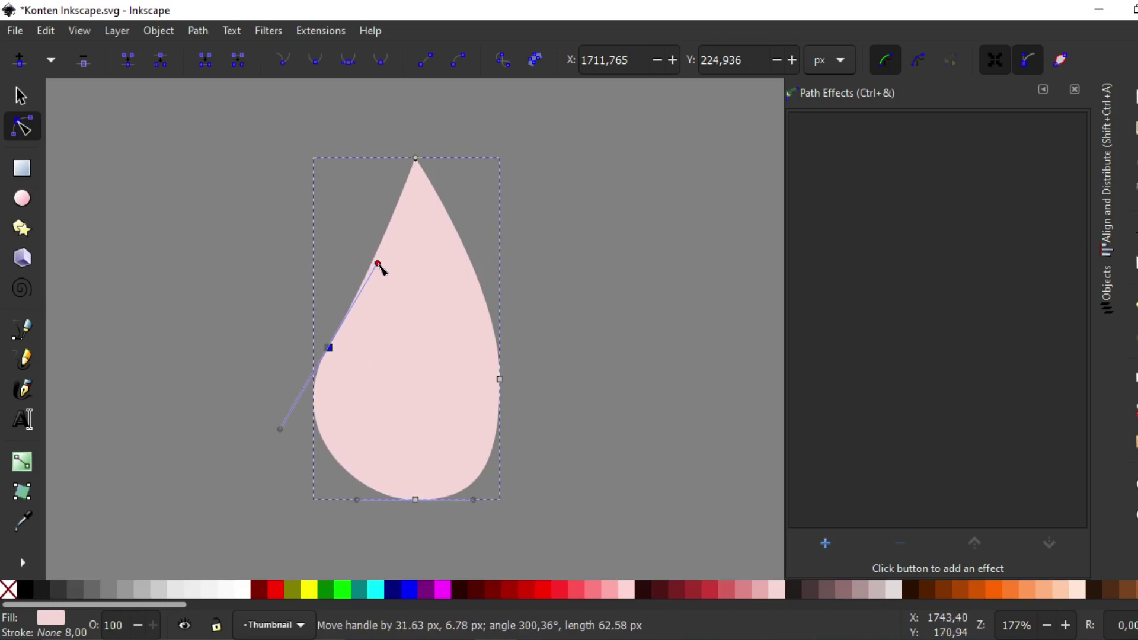
pyautogui.moveTo(376, 265); pyautogui.dragTo(370, 252)
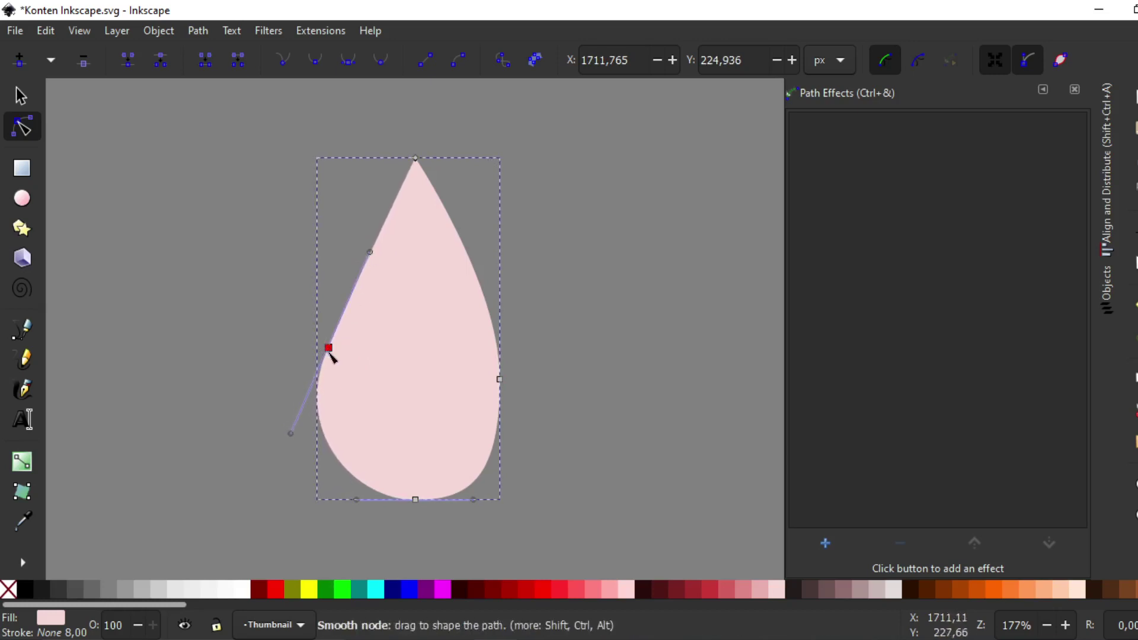
pyautogui.moveTo(330, 349); pyautogui.dragTo(338, 355)
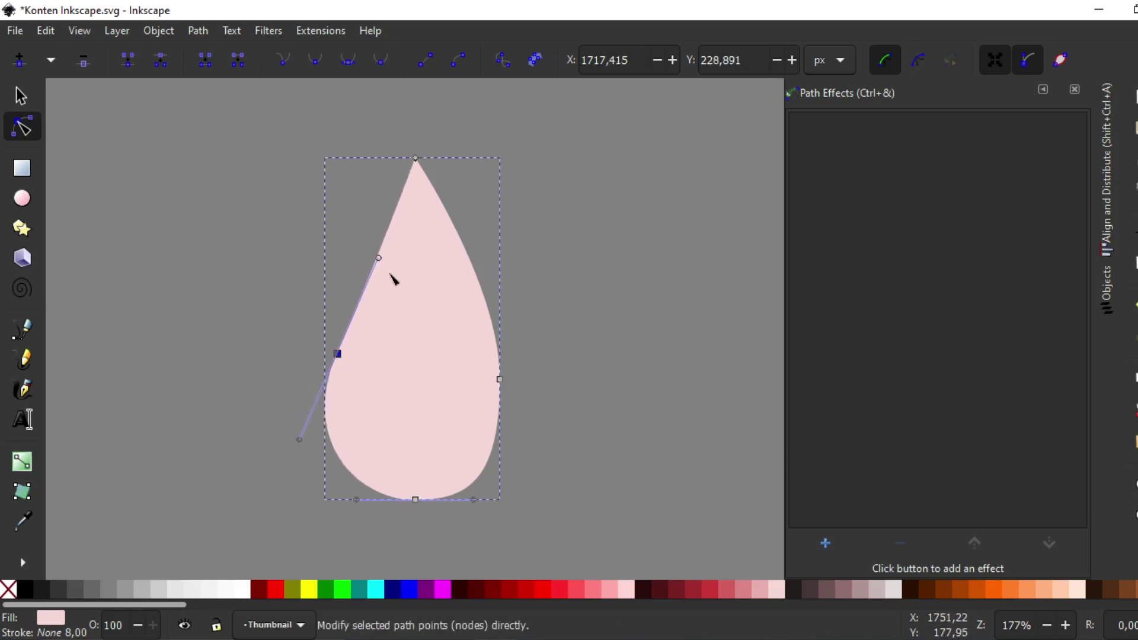
pyautogui.moveTo(380, 259); pyautogui.dragTo(391, 266)
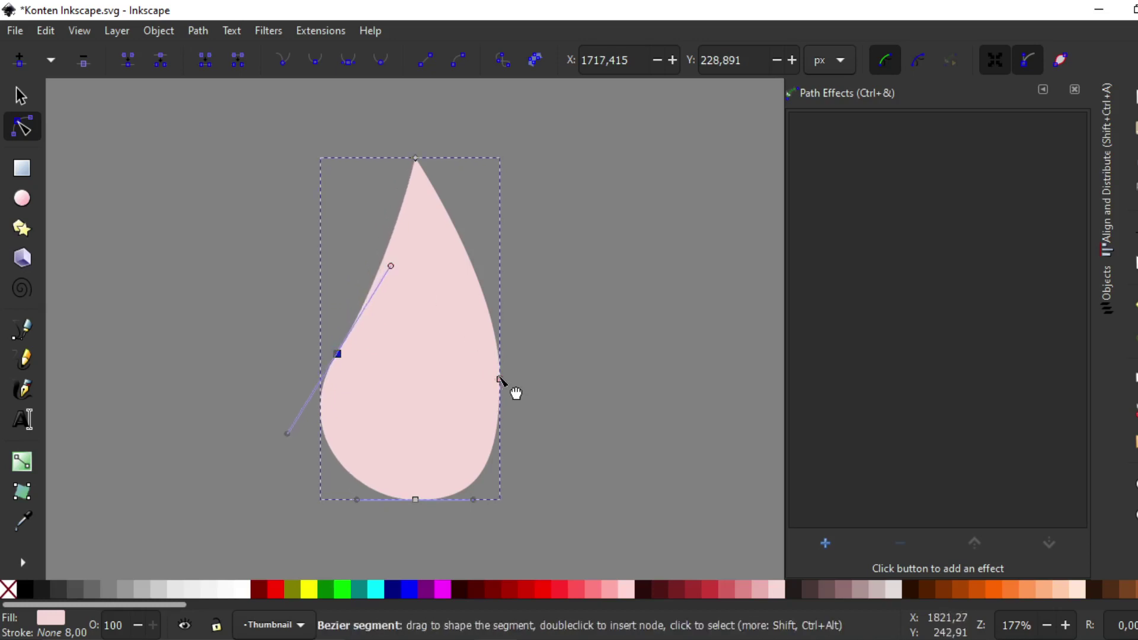
# Fine-tune the right side node and reshape the drop's rounded bottom curve
pyautogui.click(498, 379)
pyautogui.moveTo(500, 382); pyautogui.dragTo(509, 392)
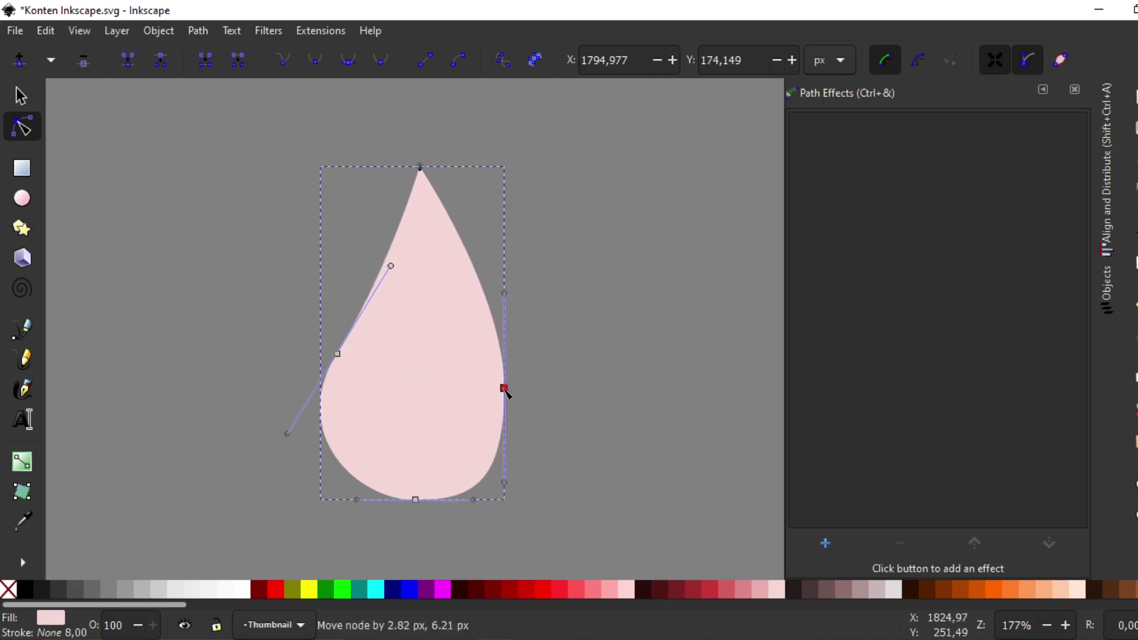
pyautogui.moveTo(508, 393); pyautogui.dragTo(505, 387)
pyautogui.click(552, 398)
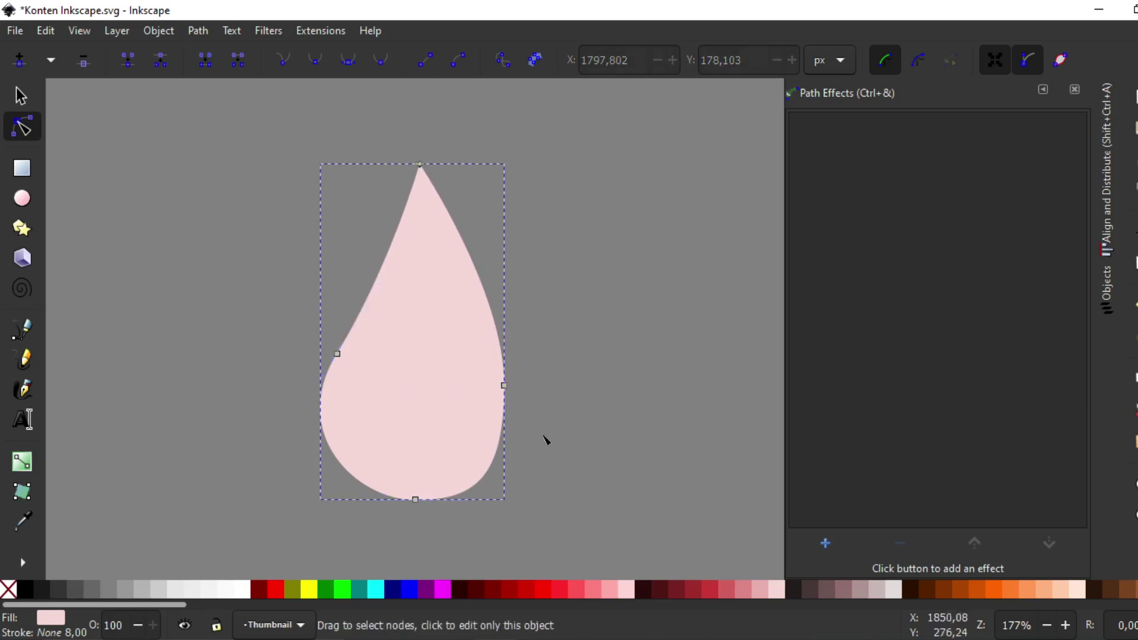
pyautogui.click(417, 501)
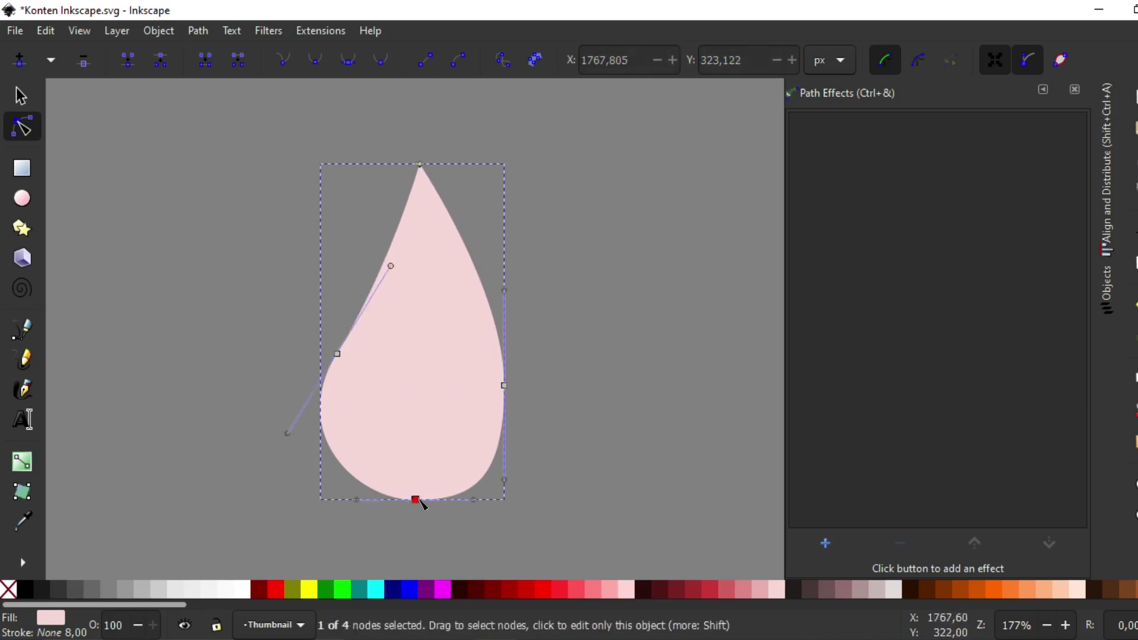
pyautogui.moveTo(475, 501)
pyautogui.mouseDown()
pyautogui.moveTo(478, 486)
pyautogui.moveTo(464, 496)
pyautogui.mouseUp()
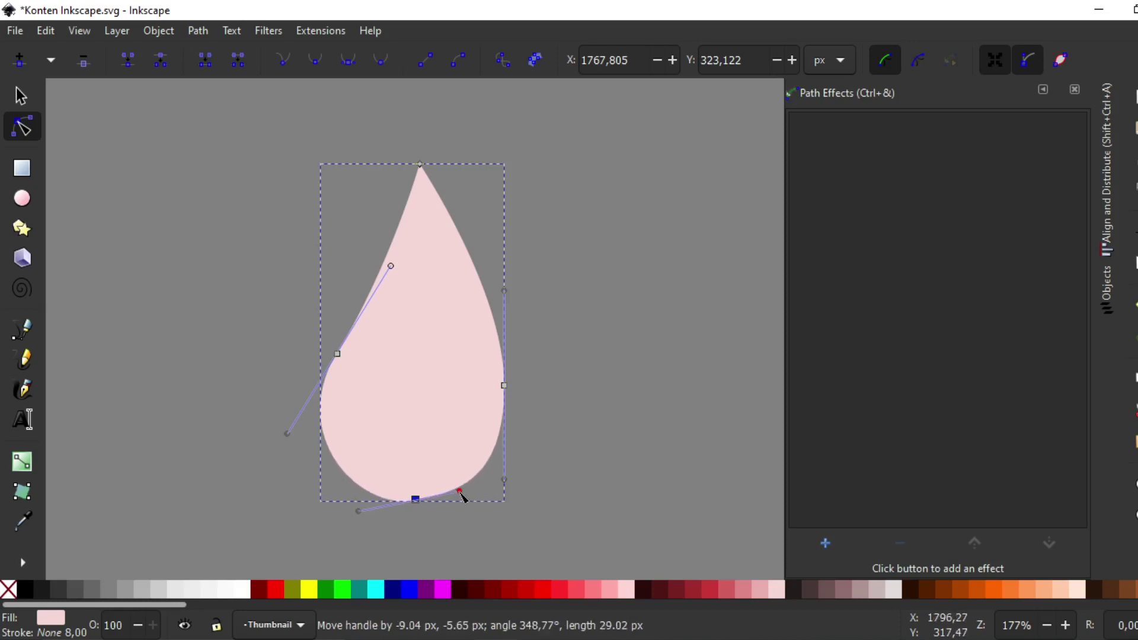
pyautogui.click(535, 503)
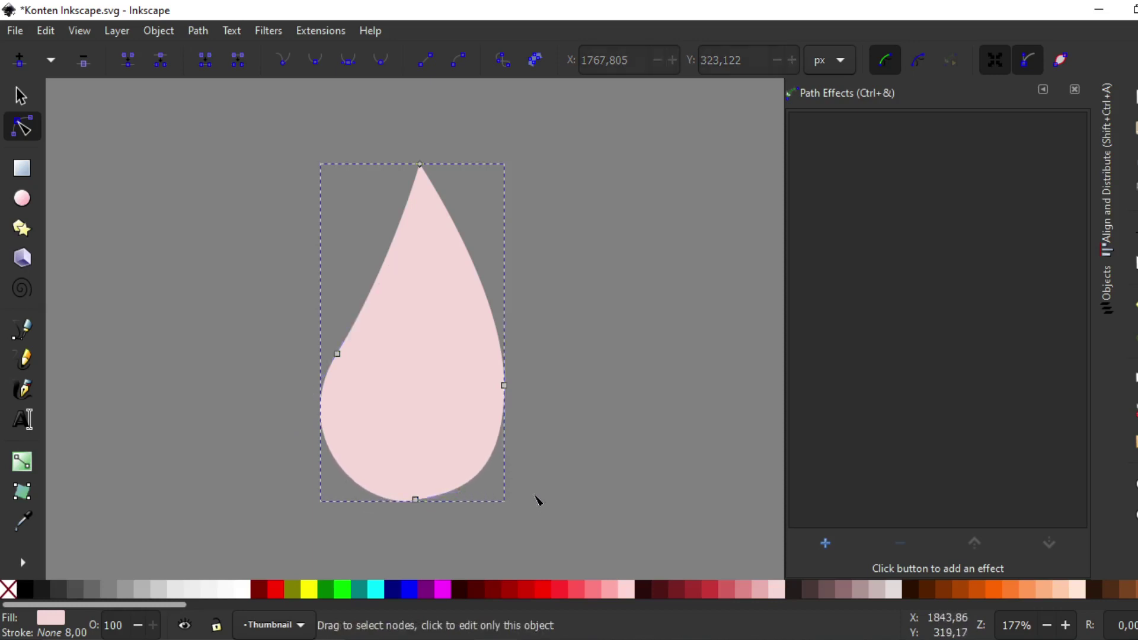
pyautogui.click(541, 469)
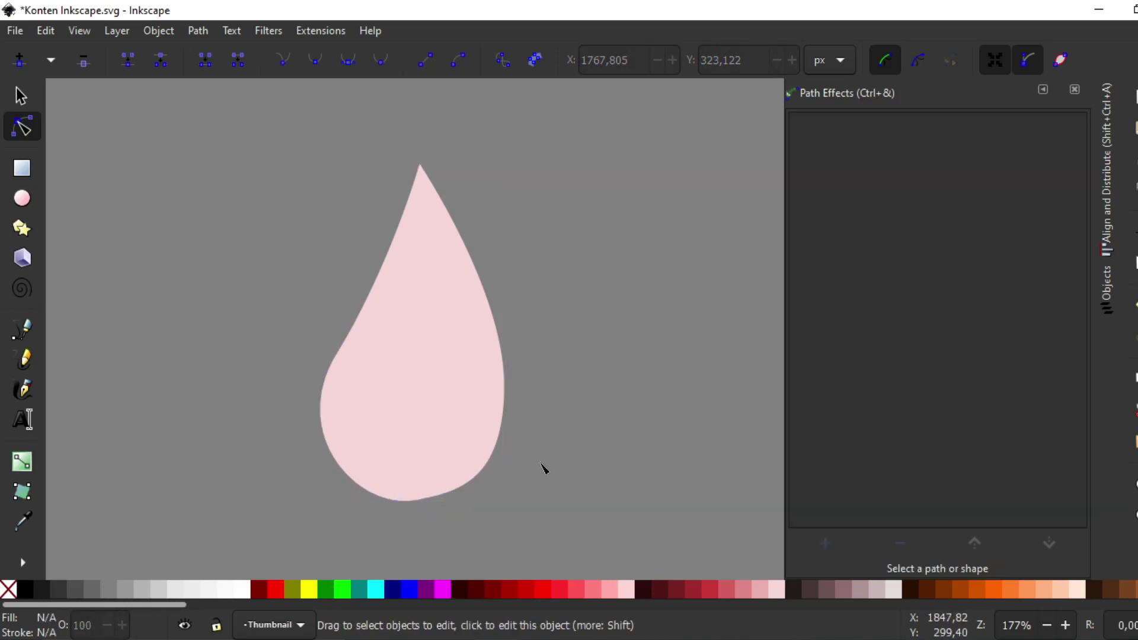
# Rotate the drop 90° clockwise and shrink it around its centre
pyautogui.press('s')
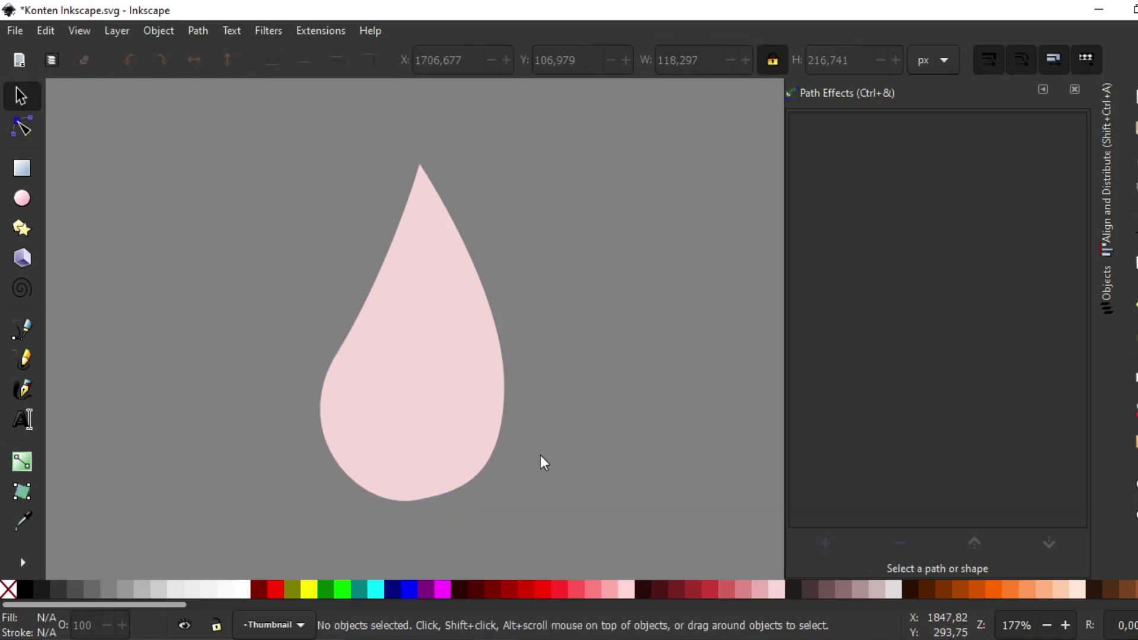
pyautogui.press('5')
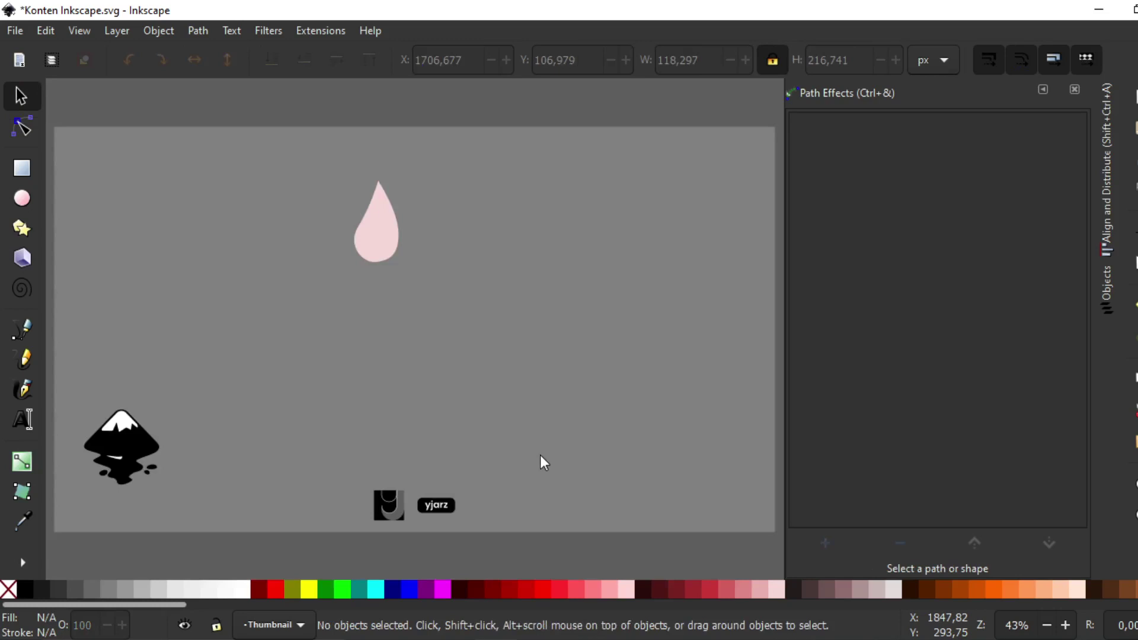
pyautogui.click(380, 243)
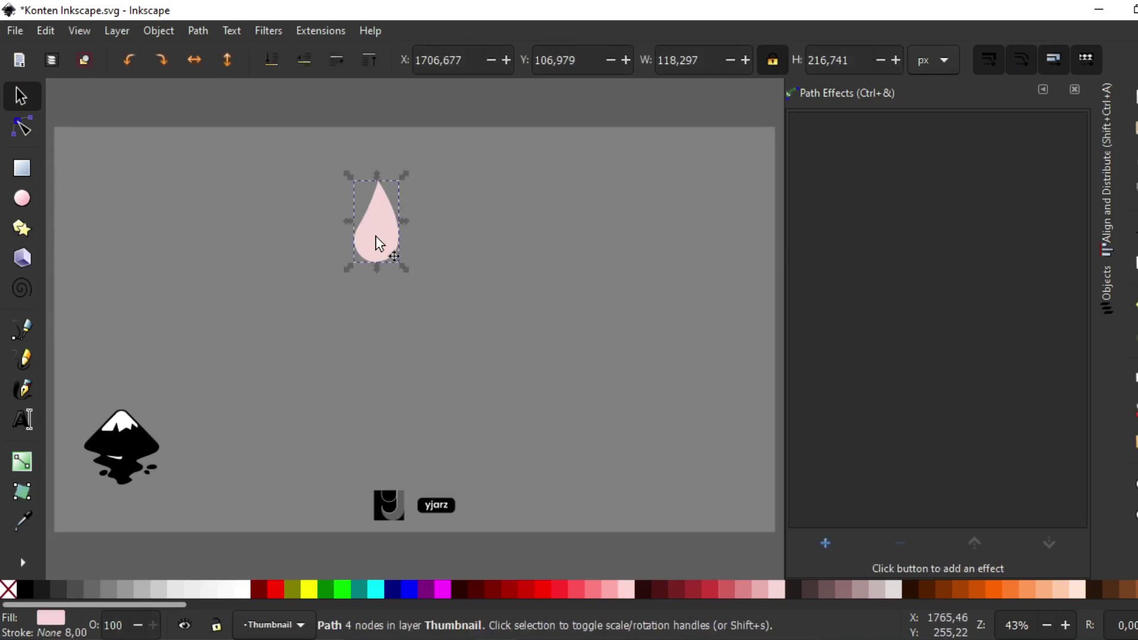
pyautogui.click(161, 60)
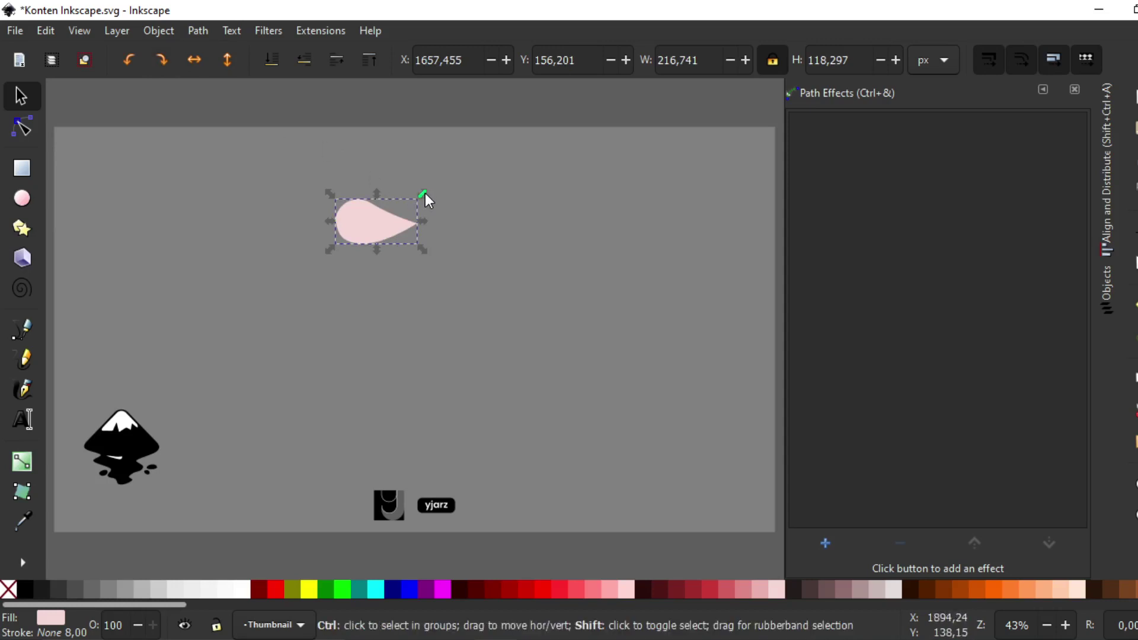
pyautogui.moveTo(425, 191); pyautogui.dragTo(414, 198)
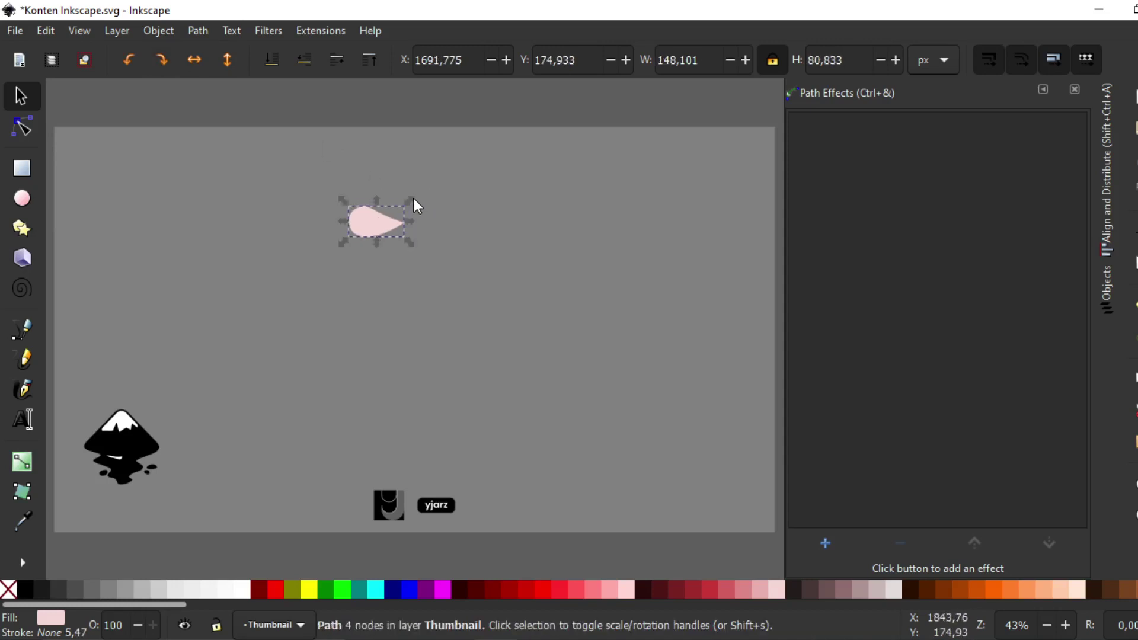
# Tilt the leaf about -27° so its tip points up to the right
pyautogui.click(376, 218)
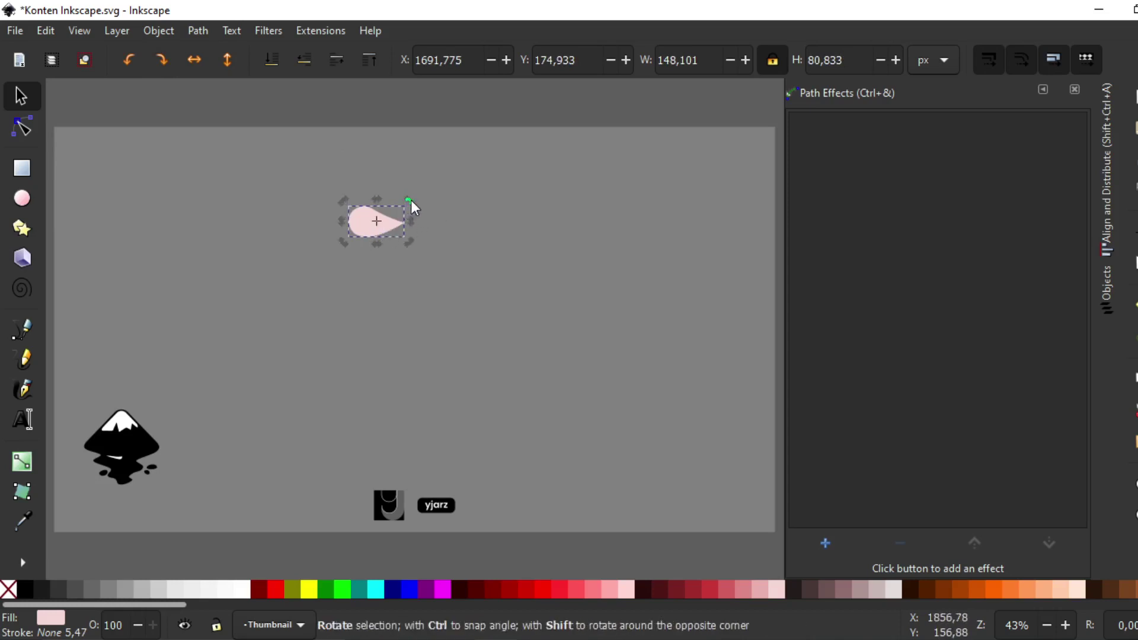
pyautogui.moveTo(414, 197); pyautogui.dragTo(405, 181)
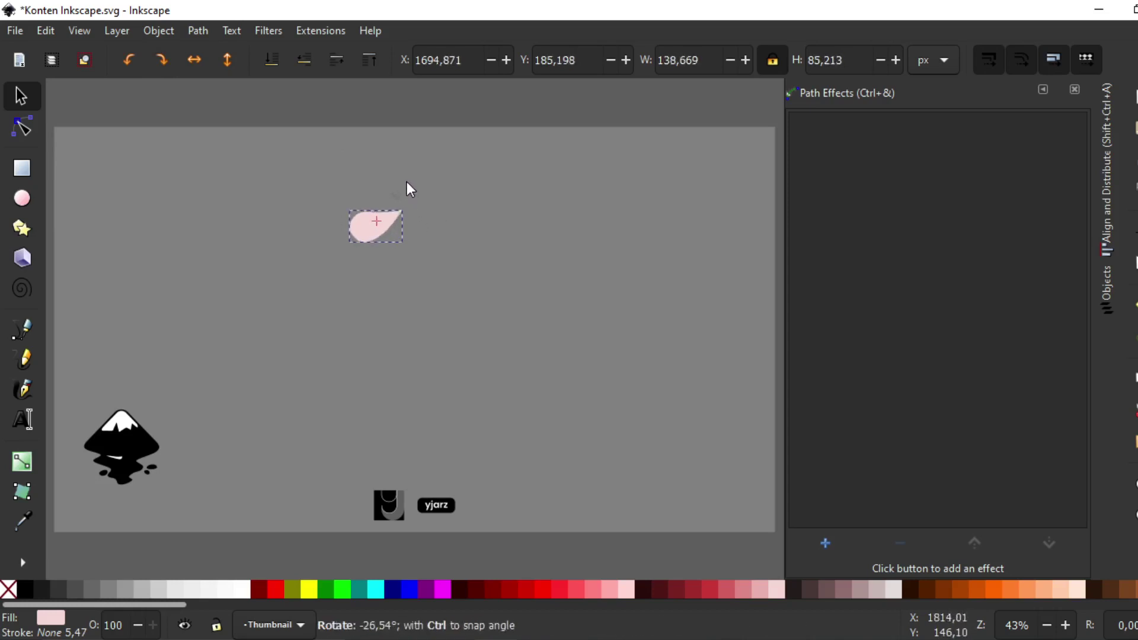
pyautogui.click(443, 219)
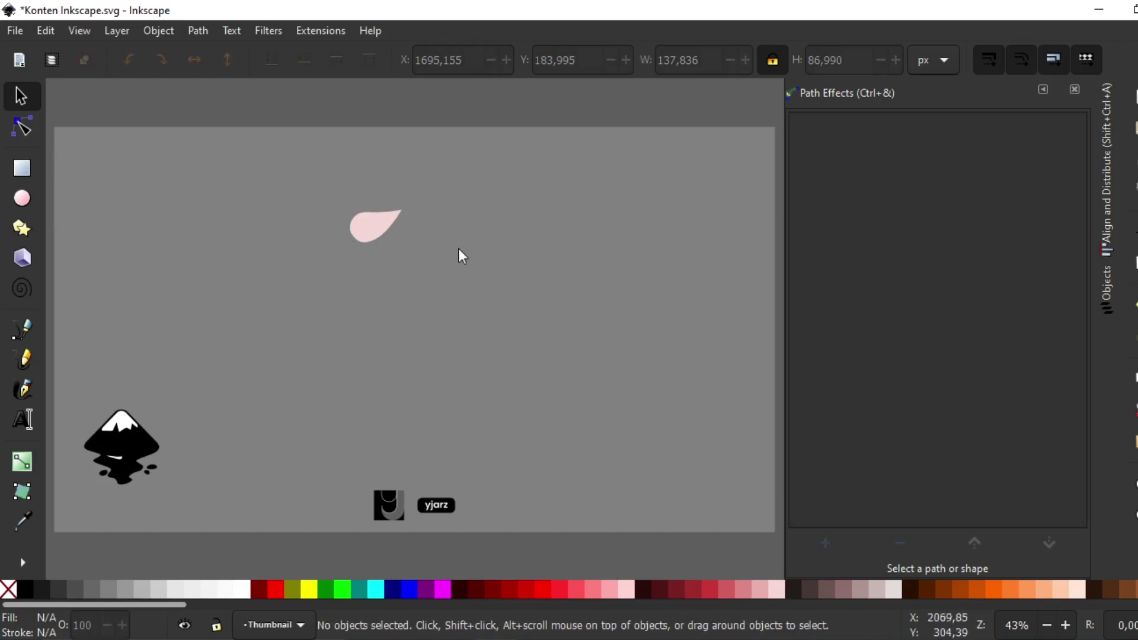
pyautogui.click(379, 228)
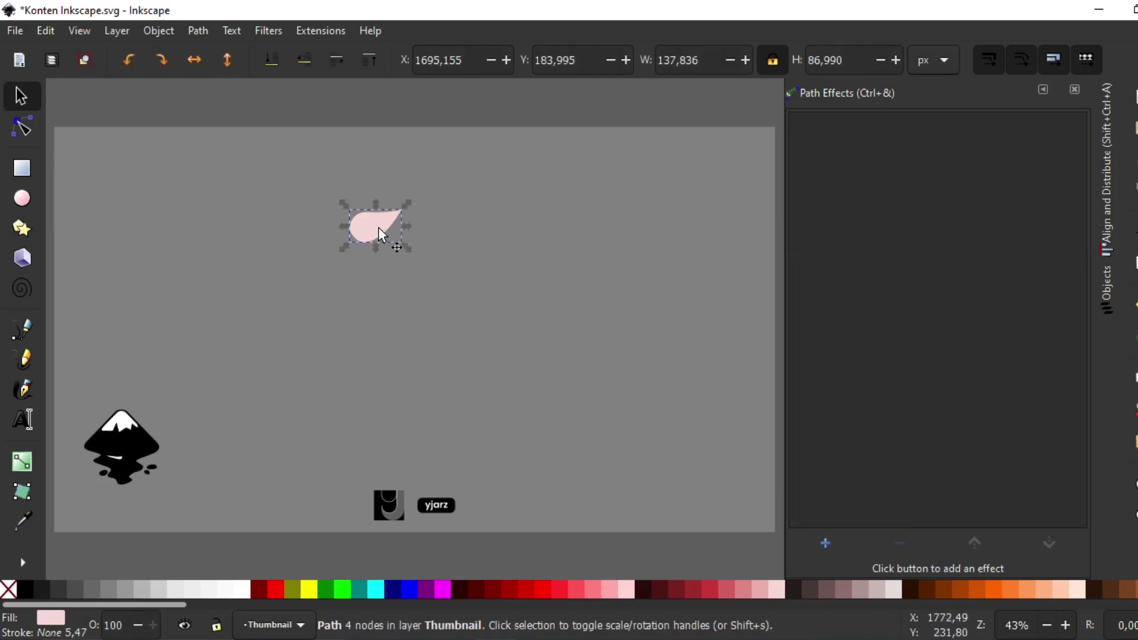
# Duplicate the leaf, flip the copy horizontally and move it to the left
pyautogui.rightClick(381, 230)
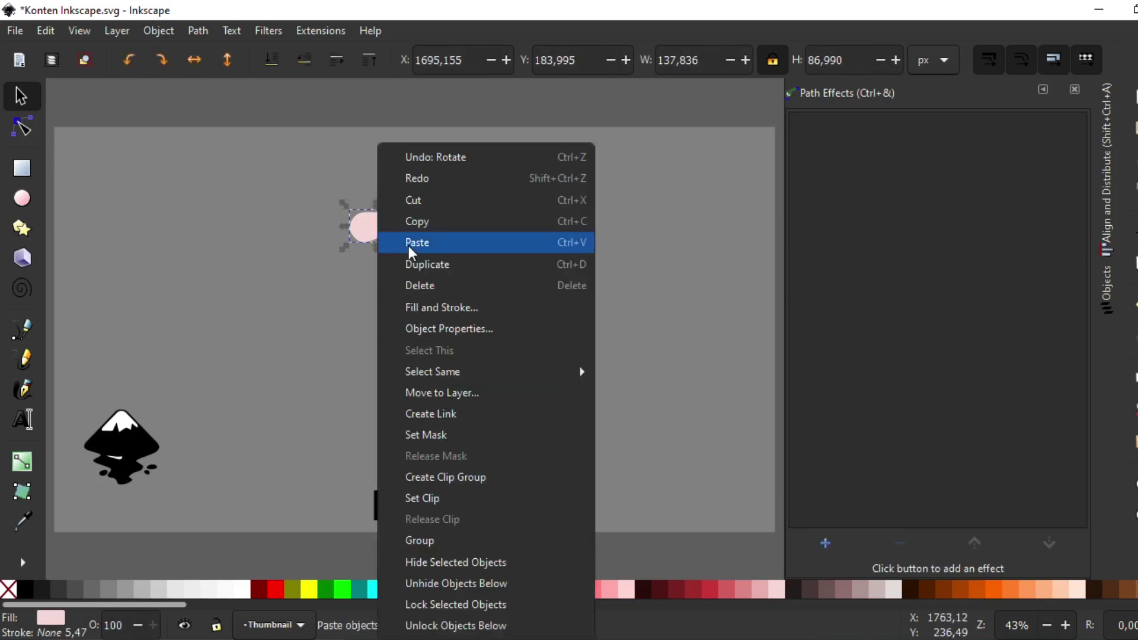
pyautogui.click(420, 259)
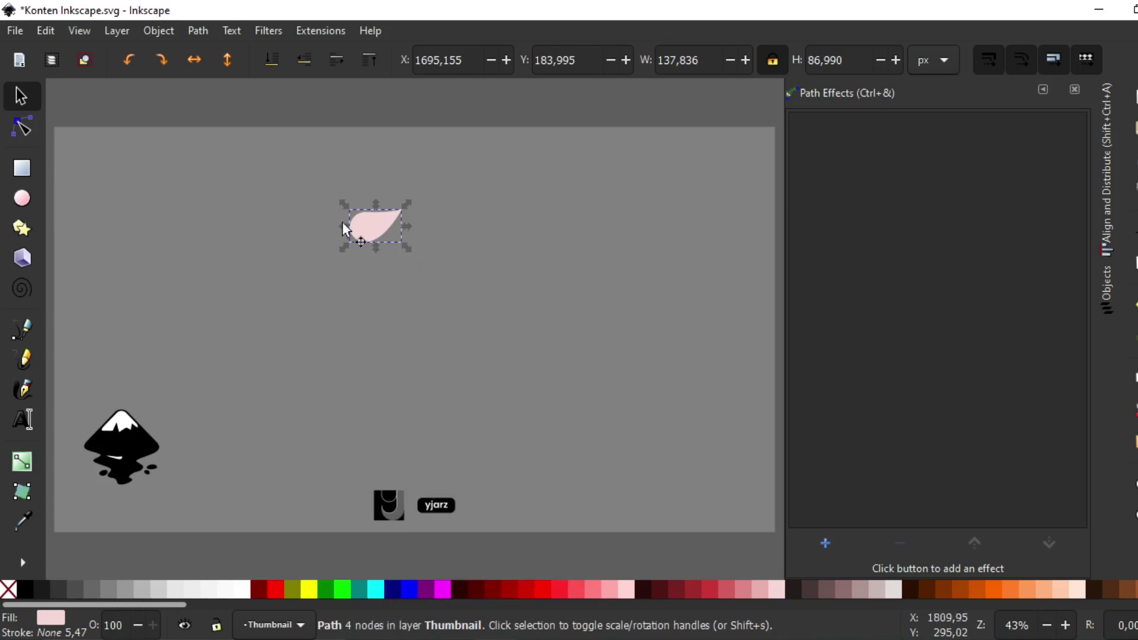
pyautogui.click(195, 59)
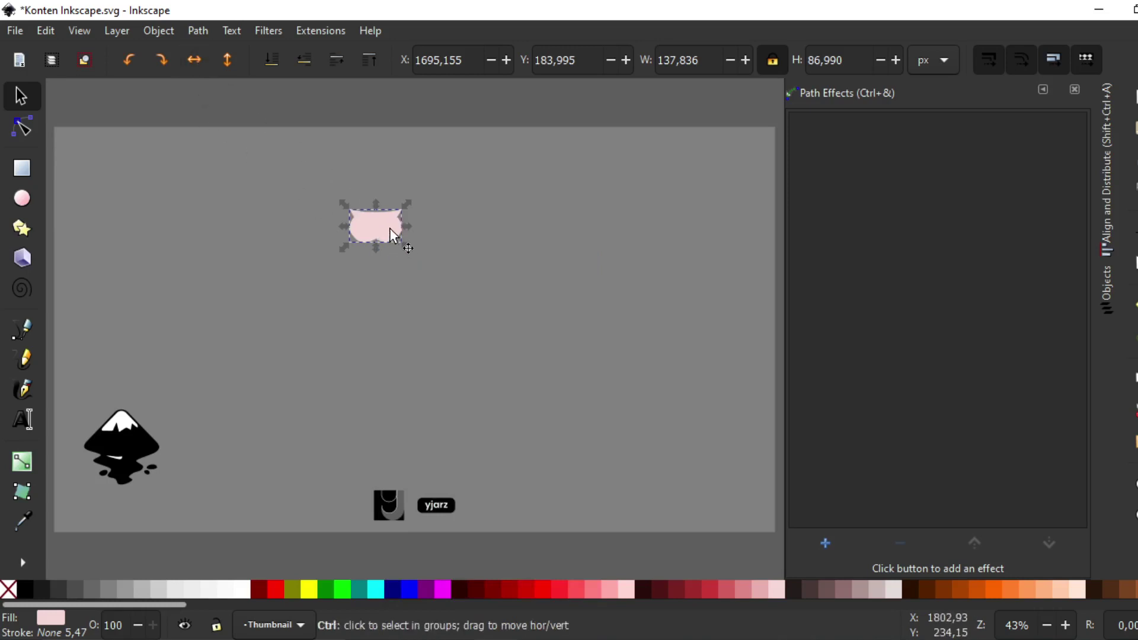
pyautogui.moveTo(390, 229); pyautogui.dragTo(330, 233)
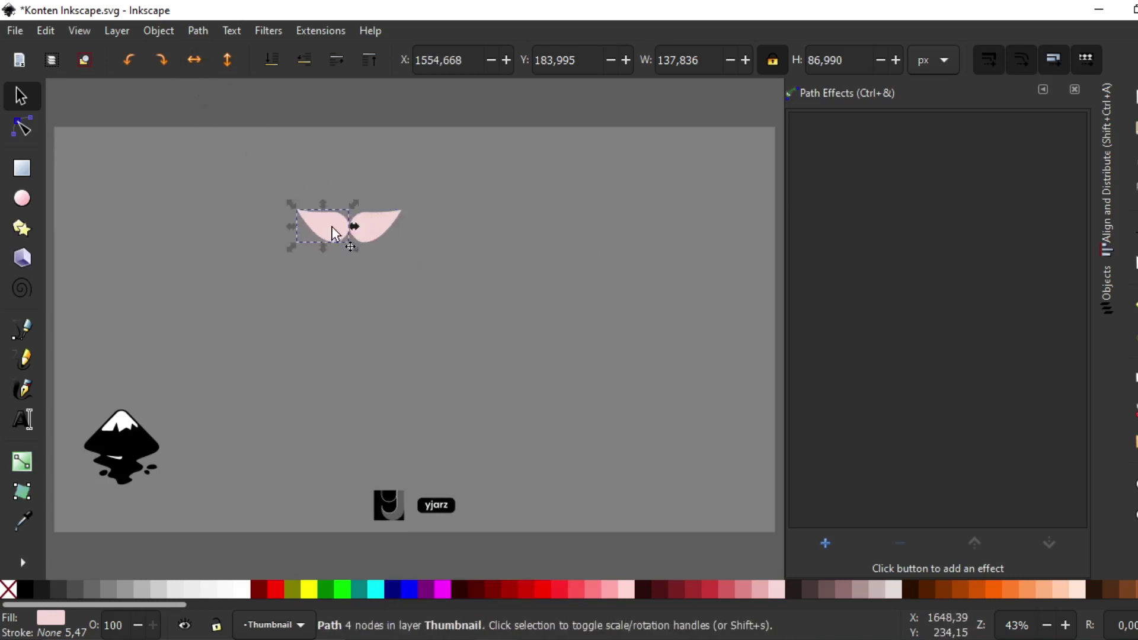
# Butt the mirrored copy against the original and union both into one path
pyautogui.keyDown('shift'); pyautogui.click(376, 230); pyautogui.keyUp('shift')
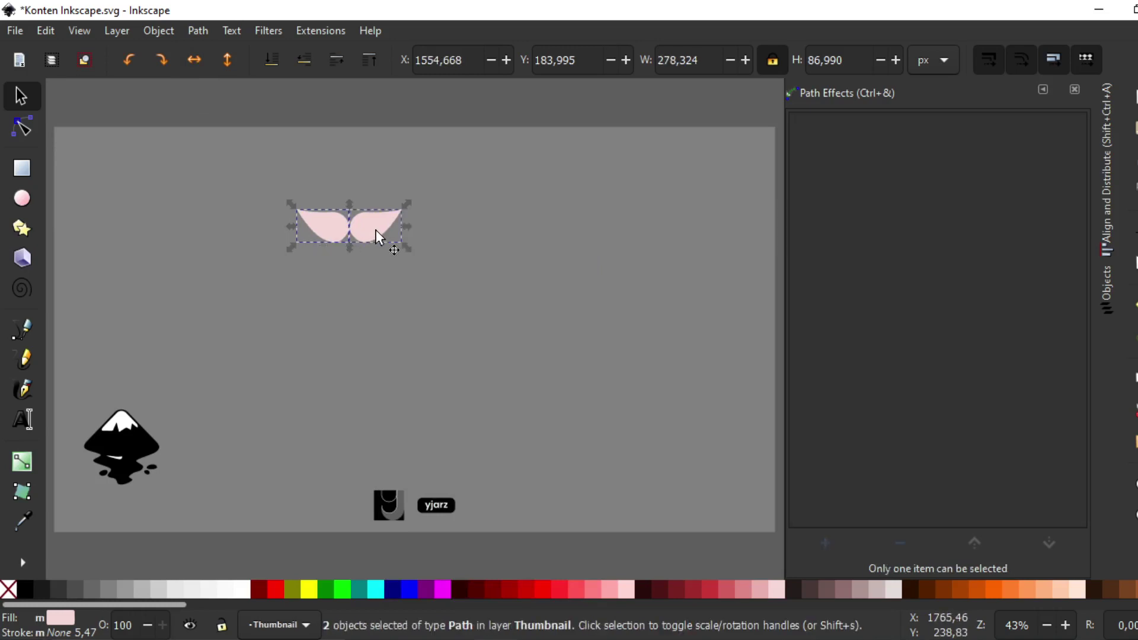
pyautogui.press('3')
pyautogui.click(428, 162)
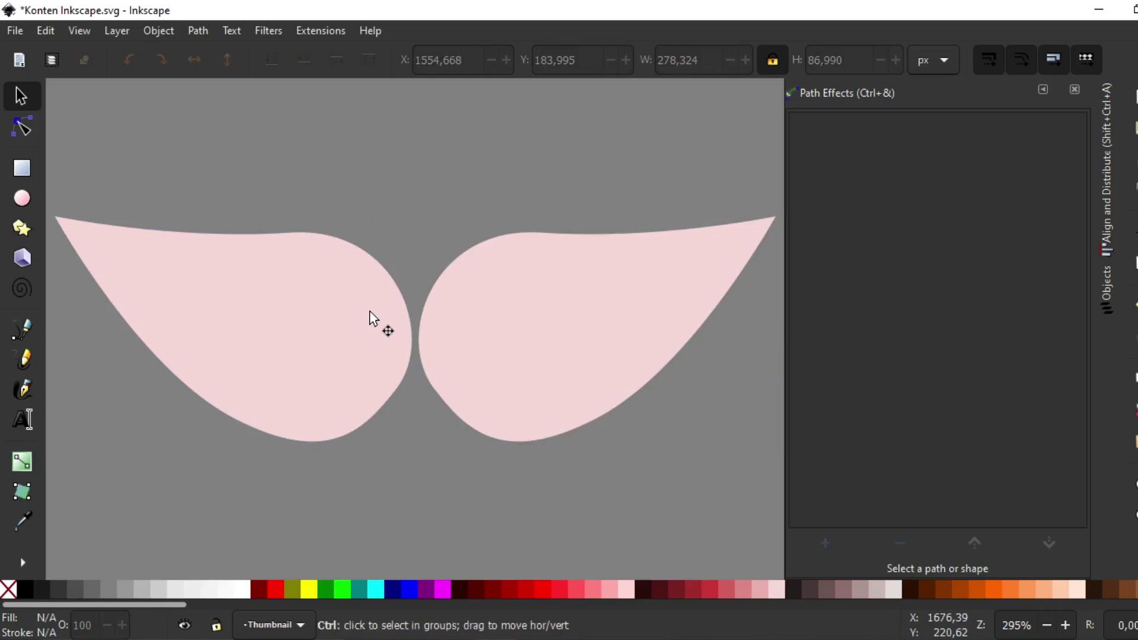
pyautogui.moveTo(382, 319); pyautogui.dragTo(386, 320)
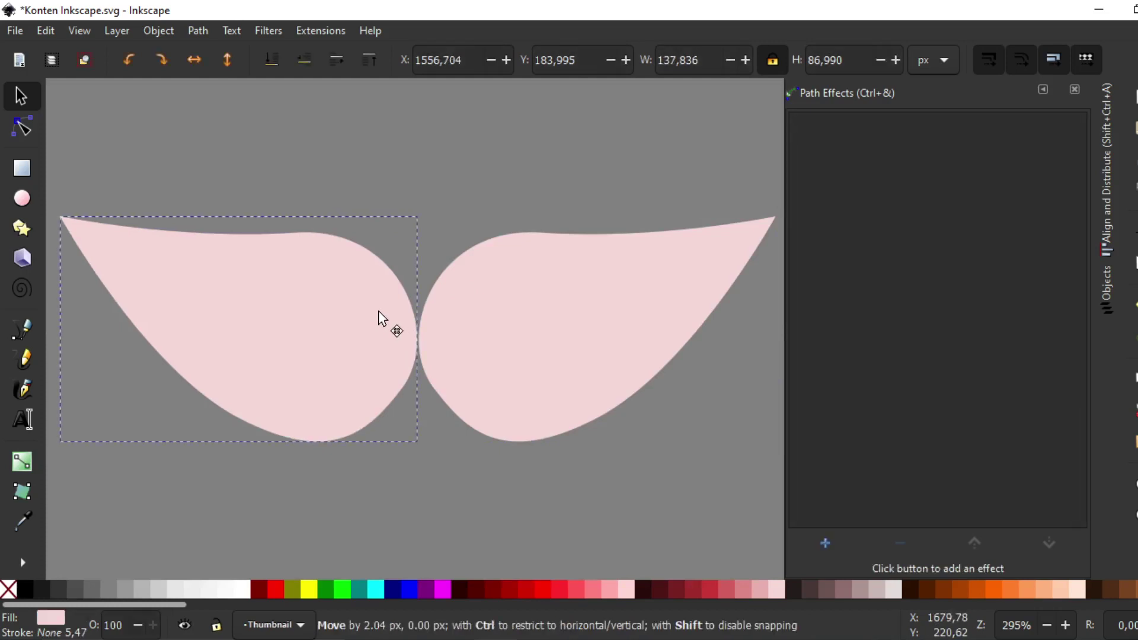
pyautogui.keyDown('shift'); pyautogui.click(474, 343); pyautogui.keyUp('shift')
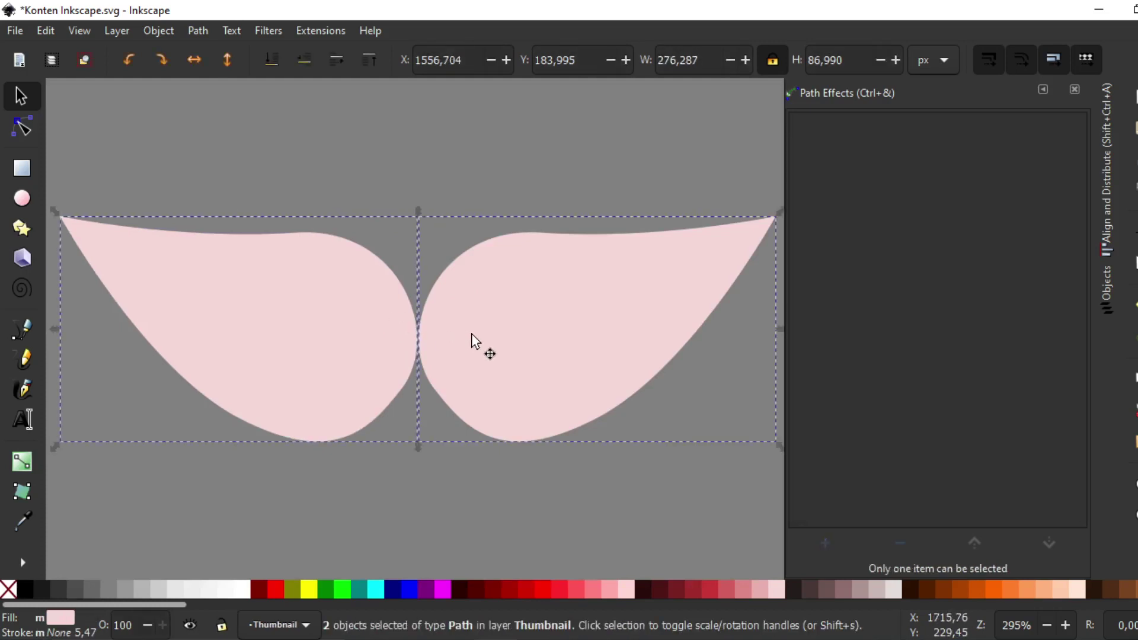
pyautogui.click(202, 27)
pyautogui.click(211, 119)
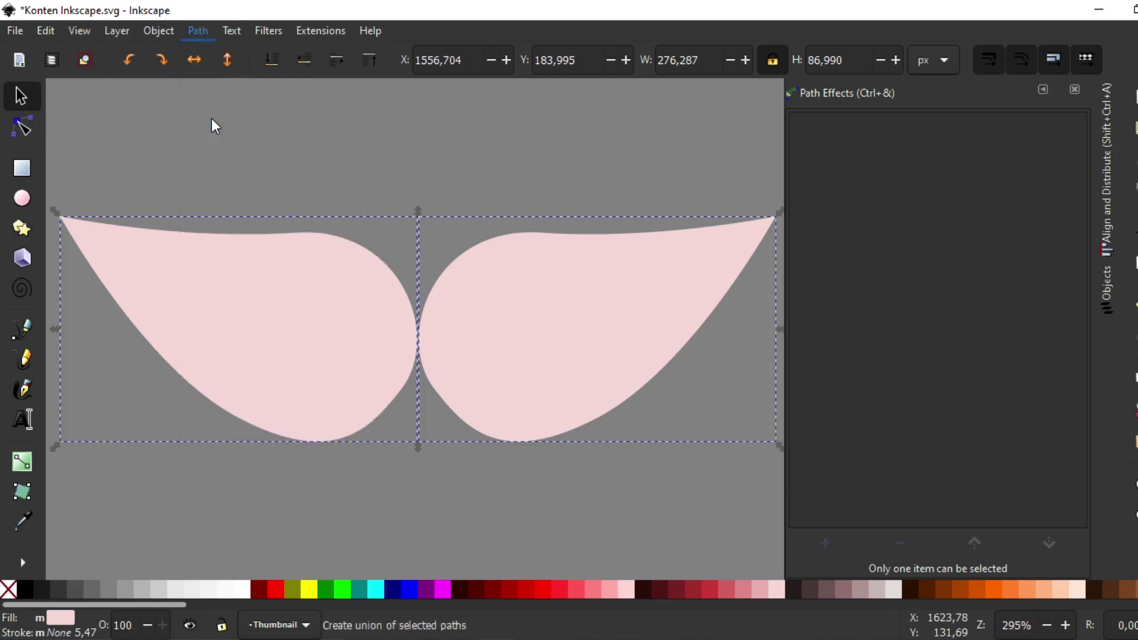
pyautogui.press('5')
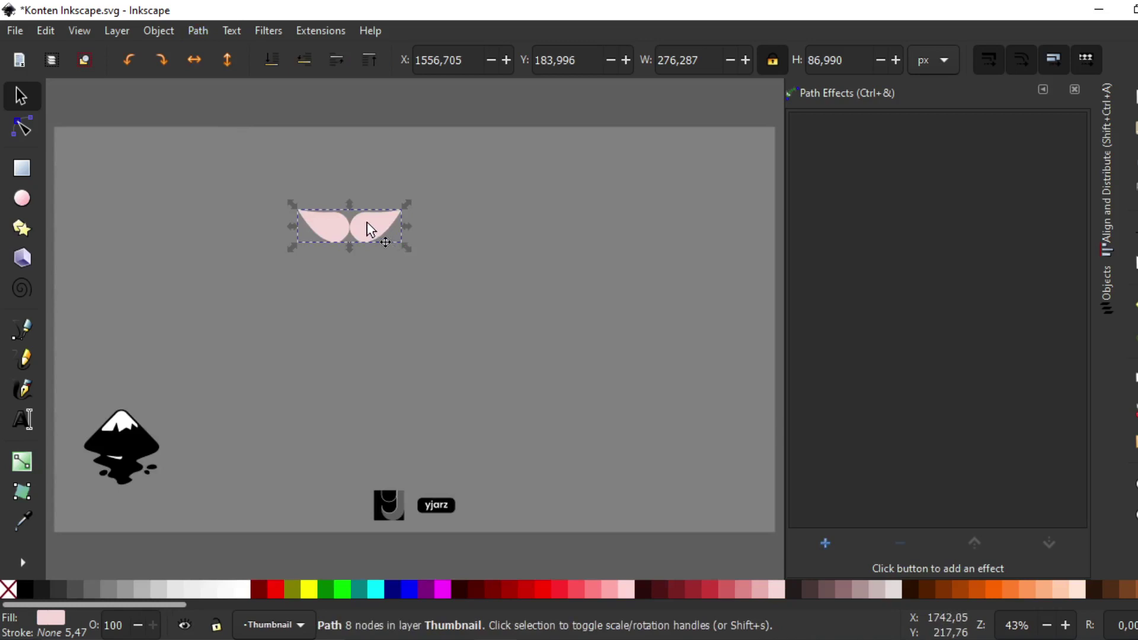
# Move the leaf pair lower and stack smaller duplicates above it
pyautogui.moveTo(366, 224); pyautogui.dragTo(368, 405)
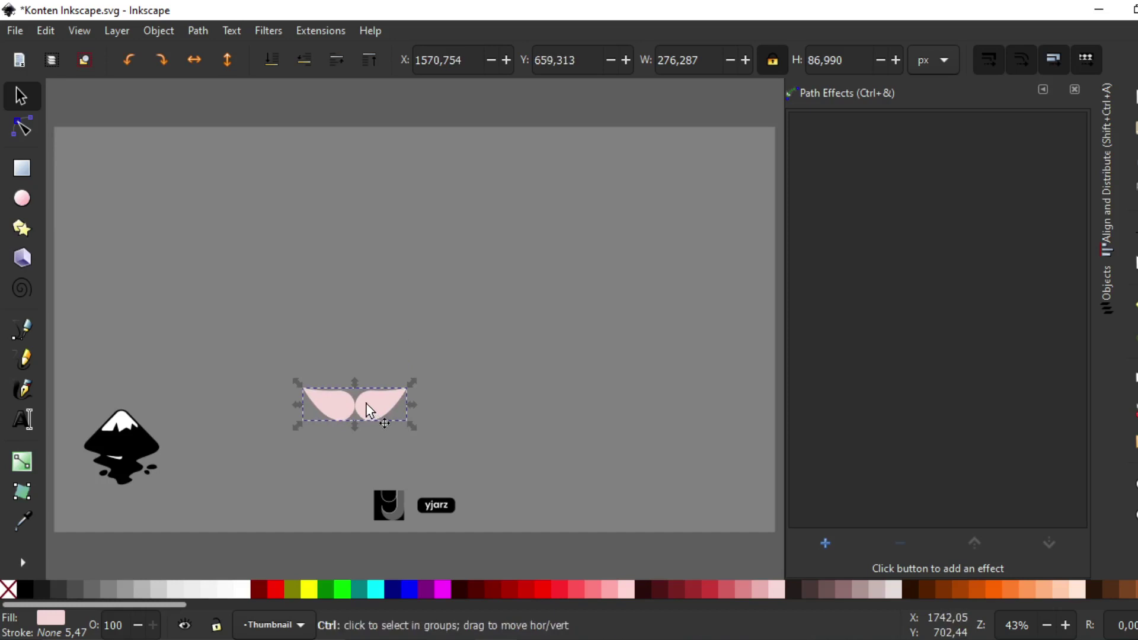
pyautogui.hotkey('ctrl', 'd')
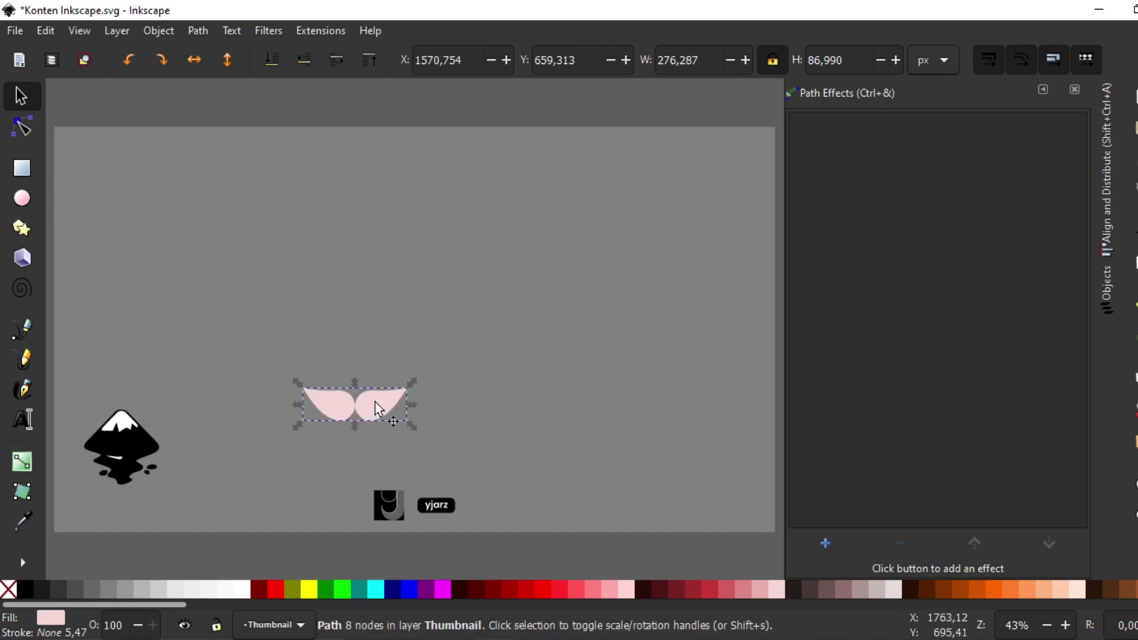
pyautogui.moveTo(375, 401); pyautogui.dragTo(379, 343)
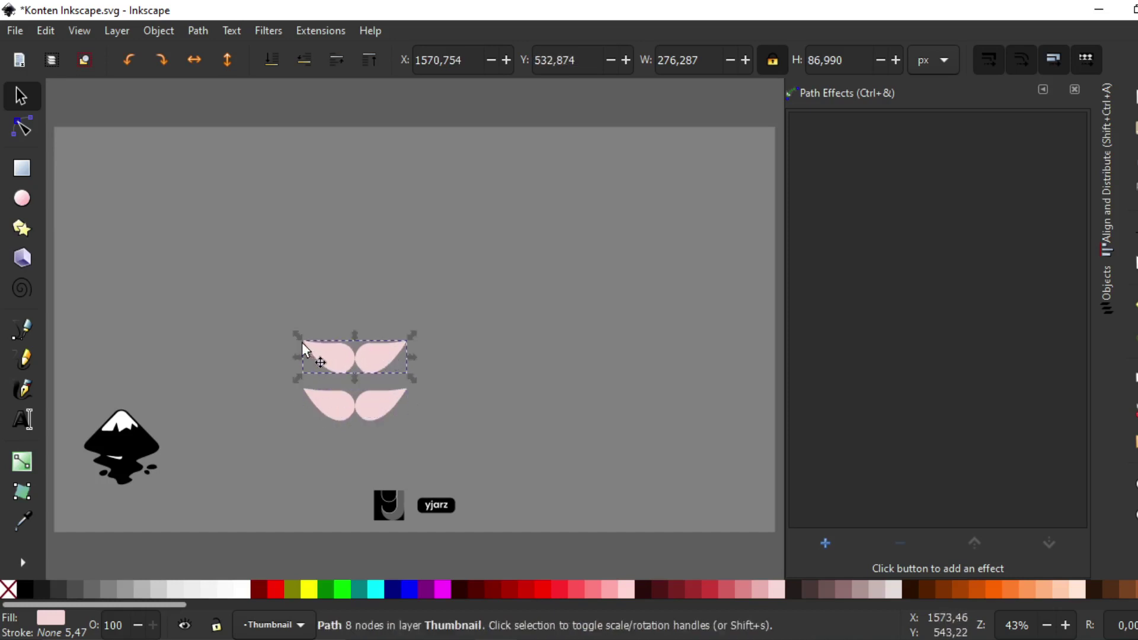
pyautogui.moveTo(297, 334); pyautogui.dragTo(314, 341)
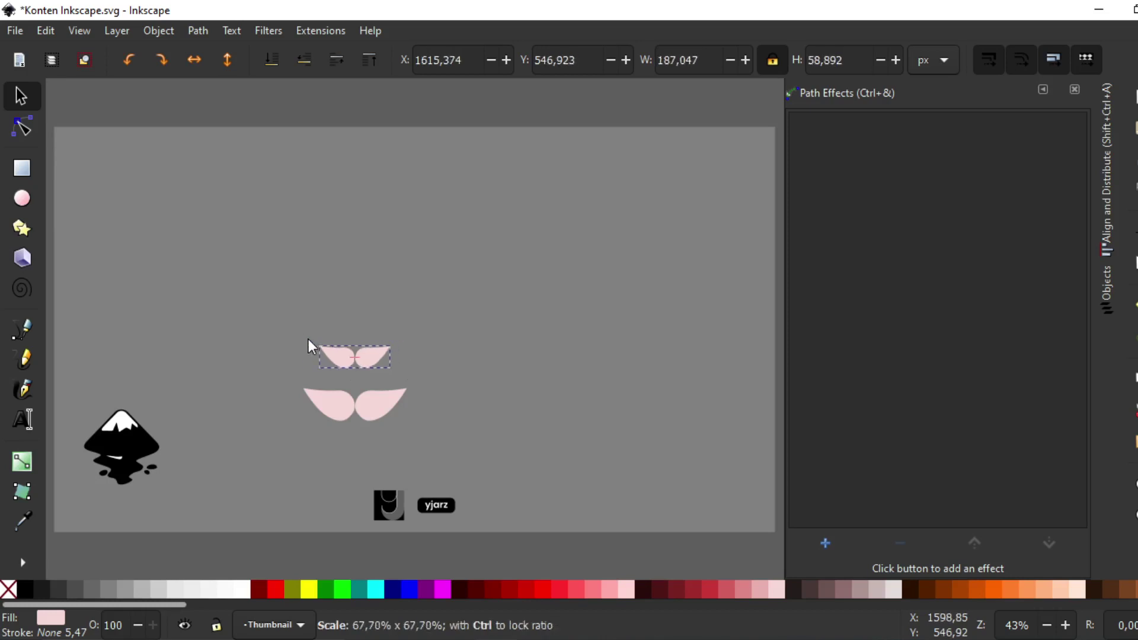
pyautogui.hotkey('ctrl', 'd')
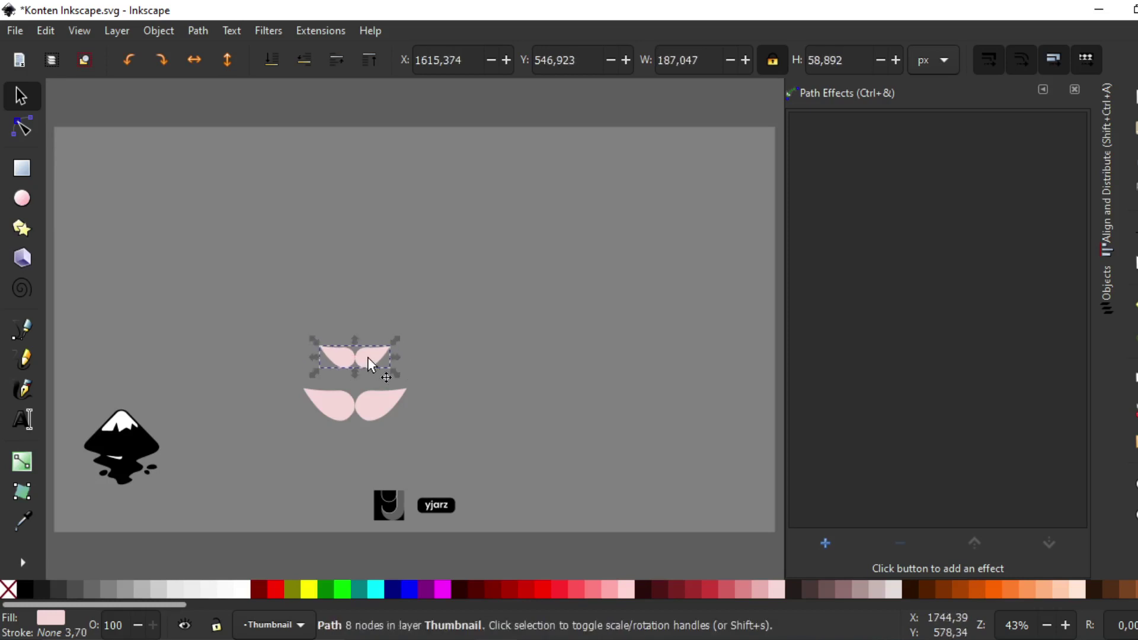
pyautogui.moveTo(373, 363)
pyautogui.mouseDown()
pyautogui.moveTo(369, 297)
pyautogui.moveTo(316, 298)
pyautogui.mouseUp()
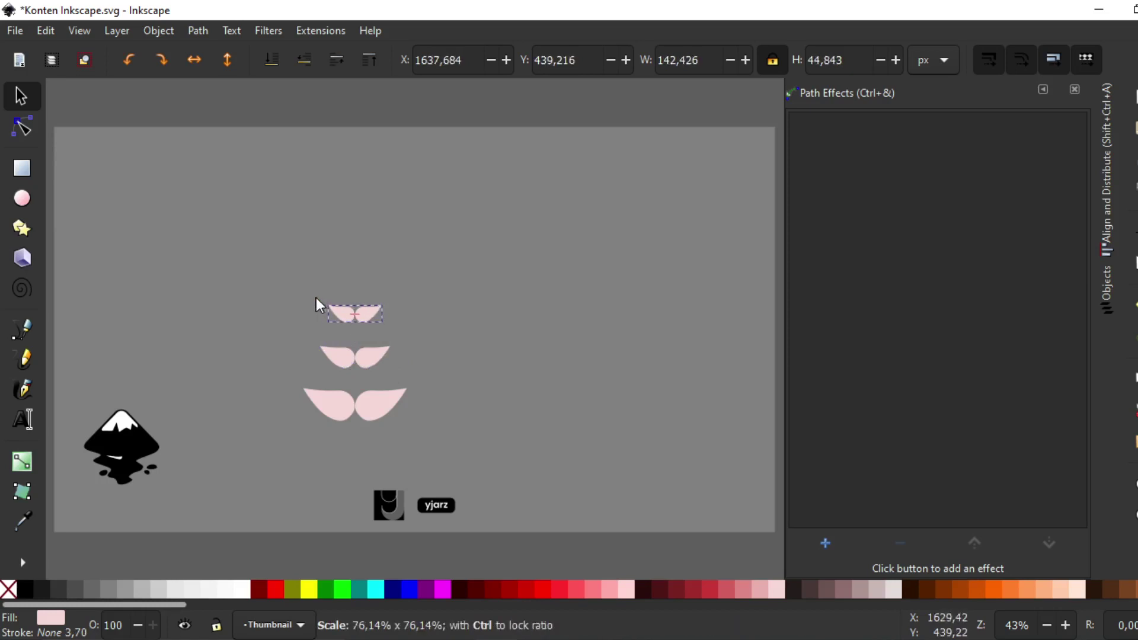
# Slightly enlarge the middle and top pairs and move the upper pairs higher up the column
pyautogui.click(385, 356)
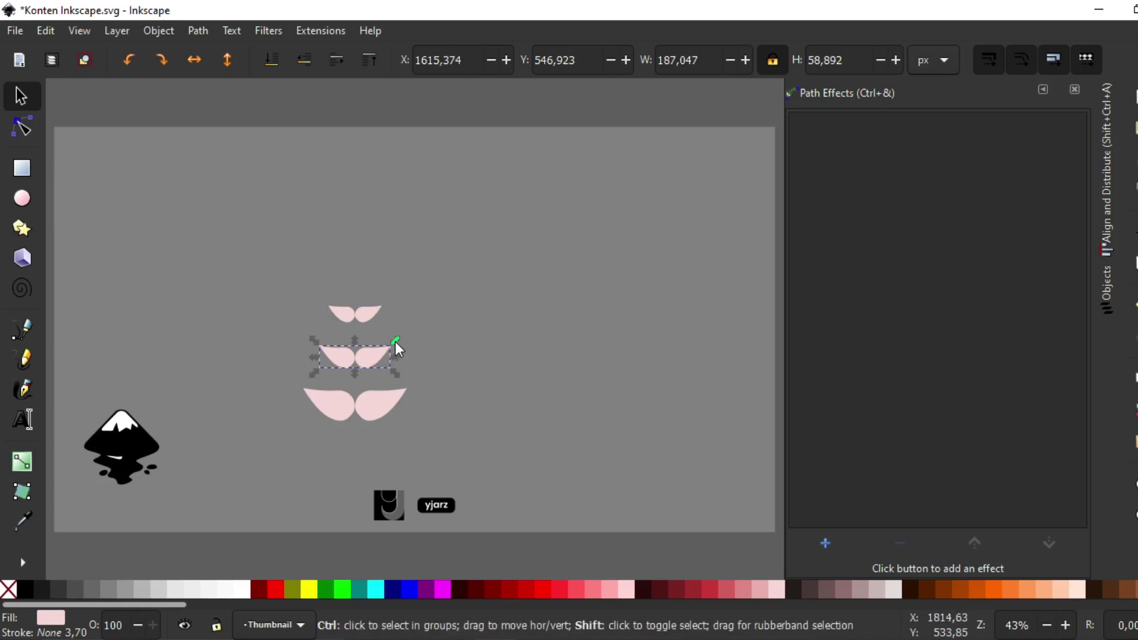
pyautogui.moveTo(399, 338); pyautogui.dragTo(402, 335)
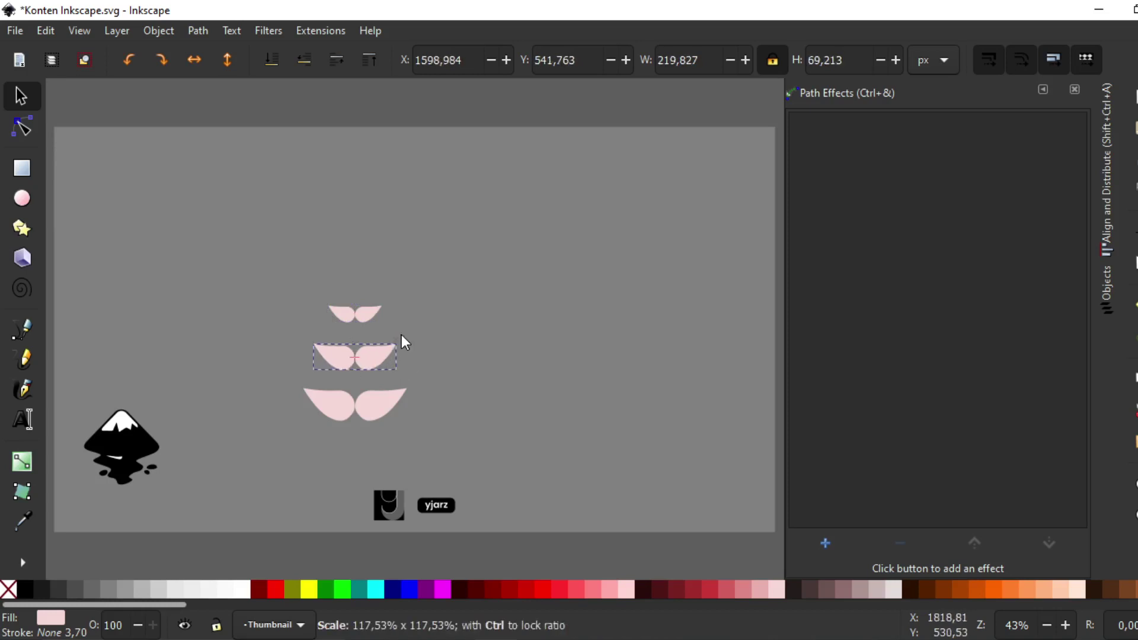
pyautogui.click(372, 311)
pyautogui.moveTo(390, 299); pyautogui.dragTo(394, 297)
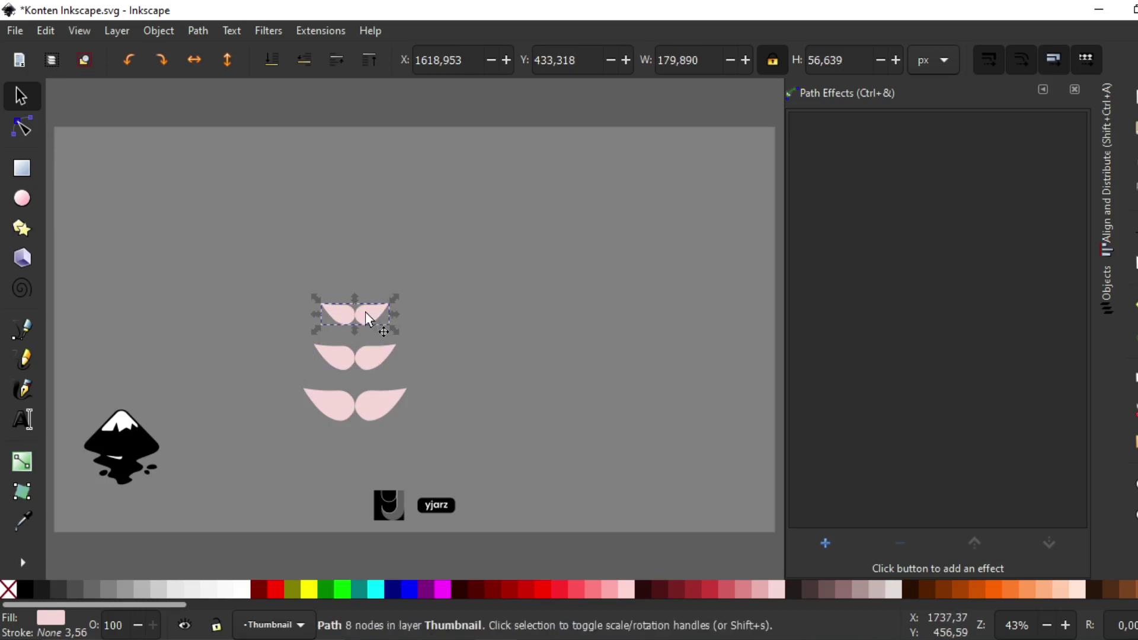
pyautogui.moveTo(374, 314)
pyautogui.mouseDown()
pyautogui.moveTo(370, 247)
pyautogui.moveTo(322, 267)
pyautogui.mouseUp()
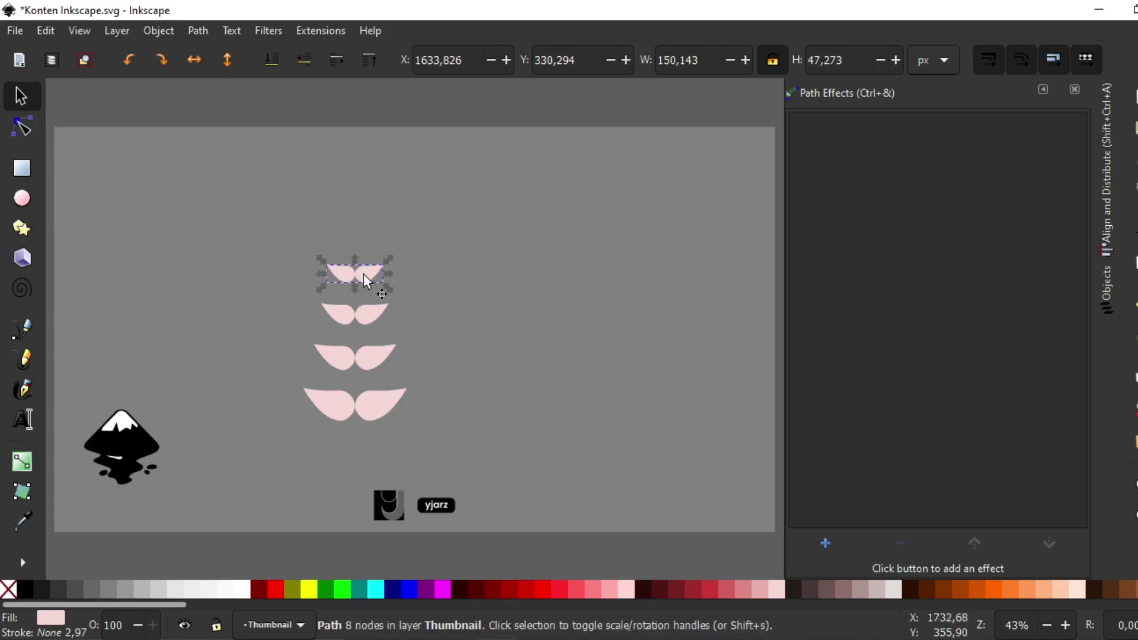
pyautogui.moveTo(364, 274)
pyautogui.mouseDown()
pyautogui.moveTo(368, 233)
pyautogui.moveTo(324, 222)
pyautogui.mouseUp()
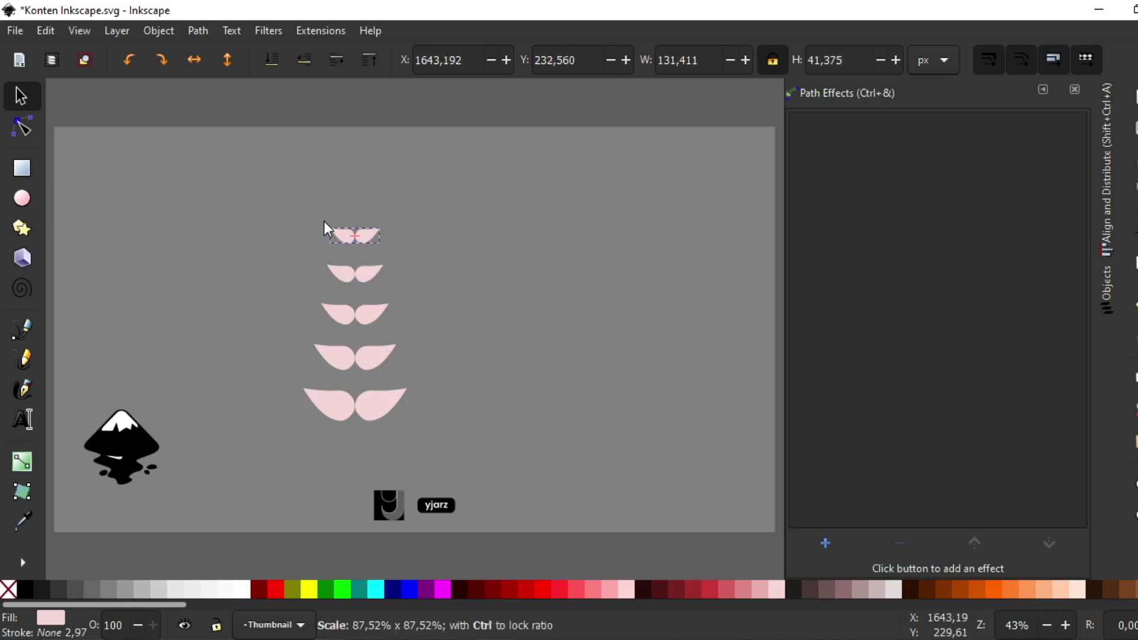
# Select all five leaf pairs and union them into one 40-node path
pyautogui.click(432, 296)
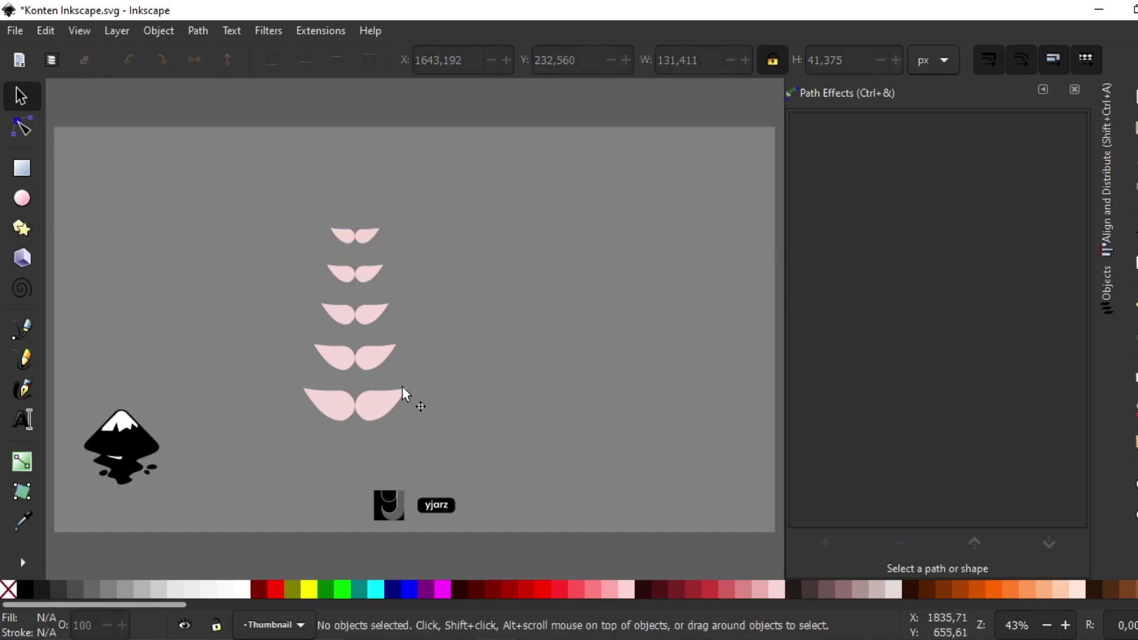
pyautogui.moveTo(272, 190); pyautogui.dragTo(495, 451)
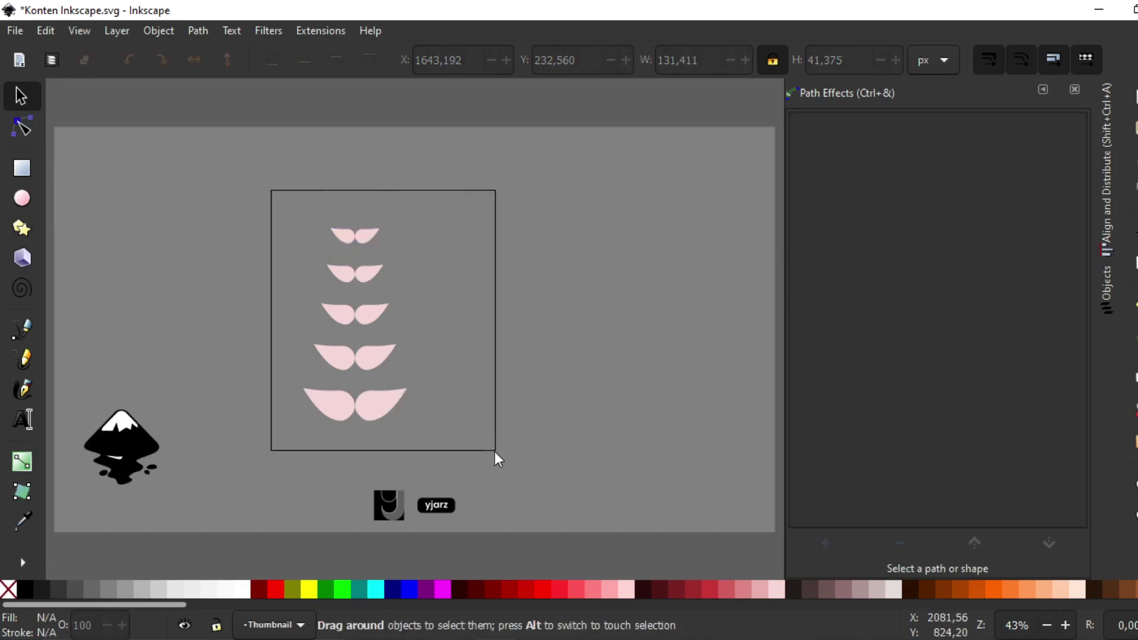
pyautogui.click(205, 33)
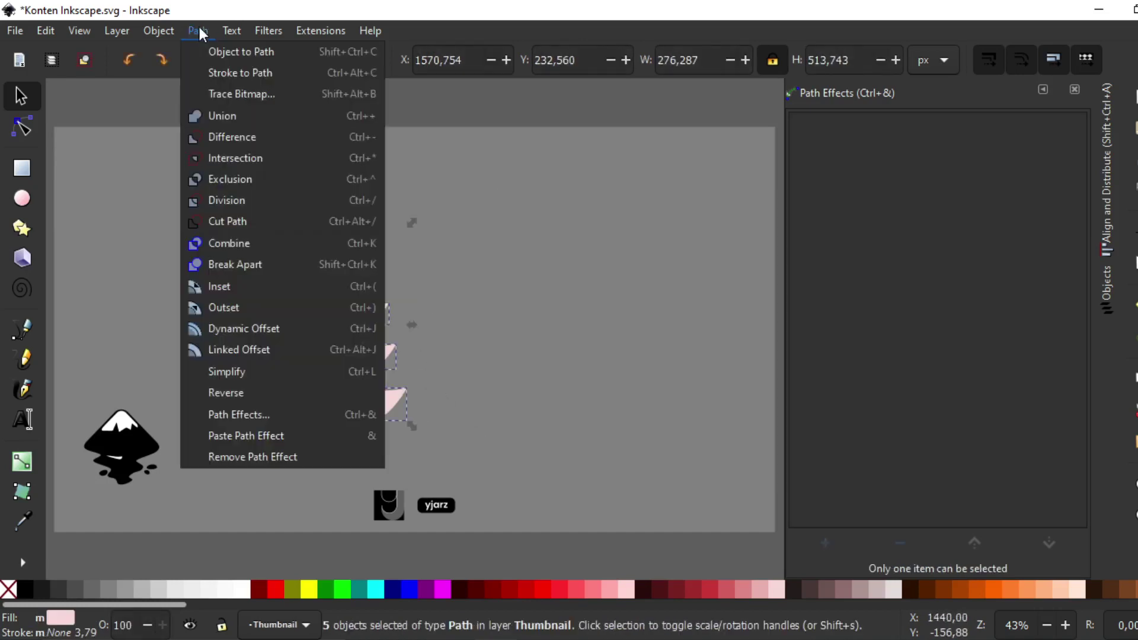
pyautogui.click(230, 112)
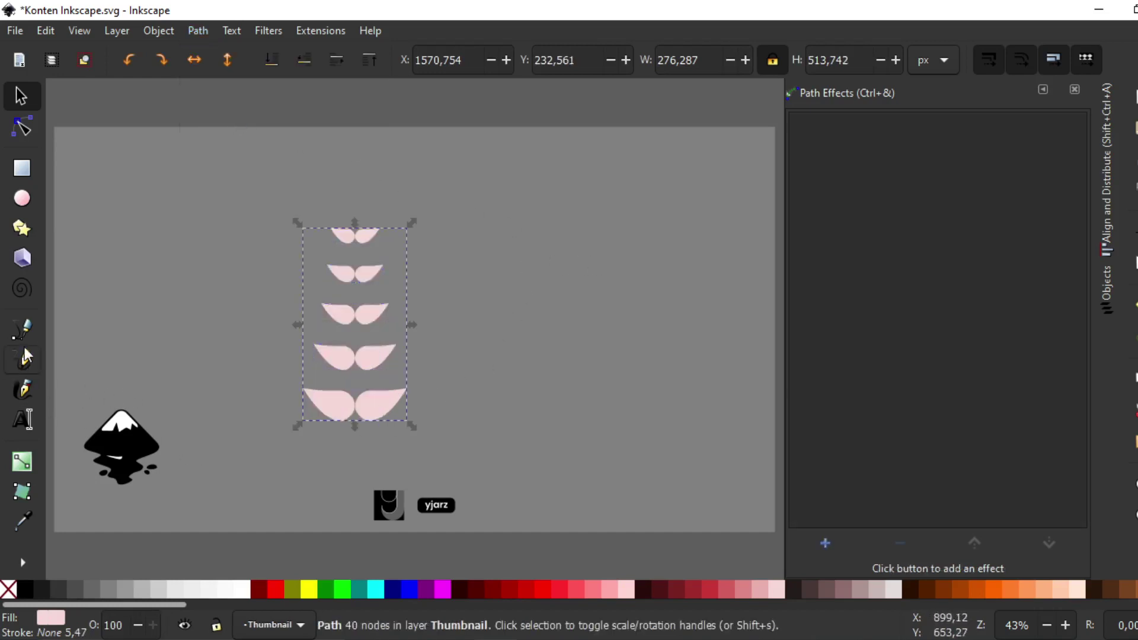
pyautogui.click(20, 332)
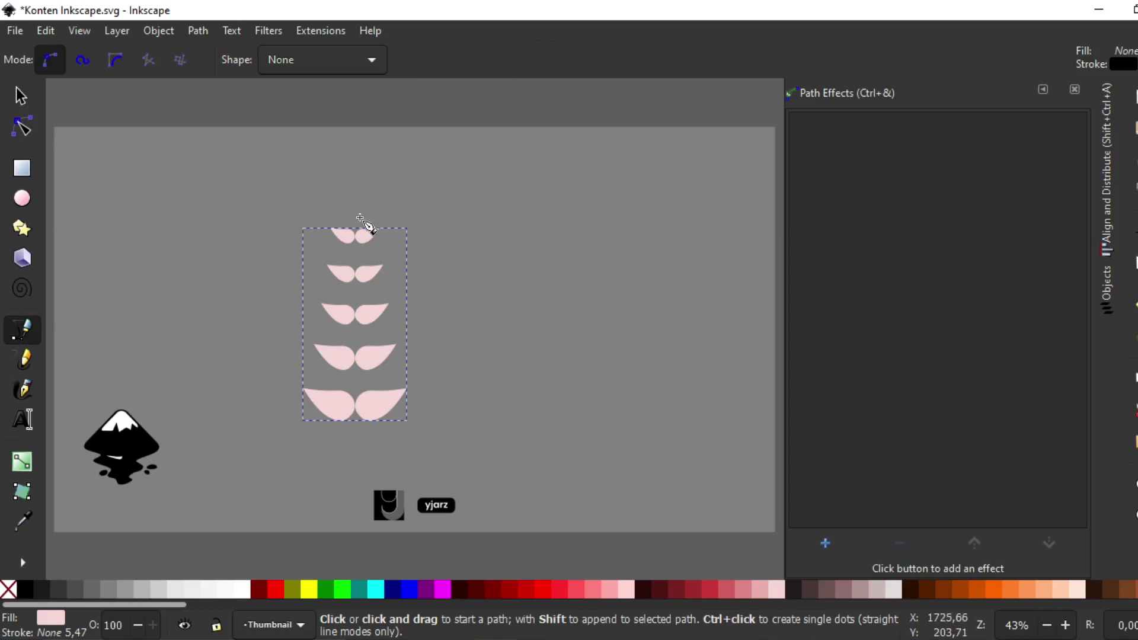
# Draw a straight vertical stem through the leaves with an 8 px stroke width
pyautogui.press('3')
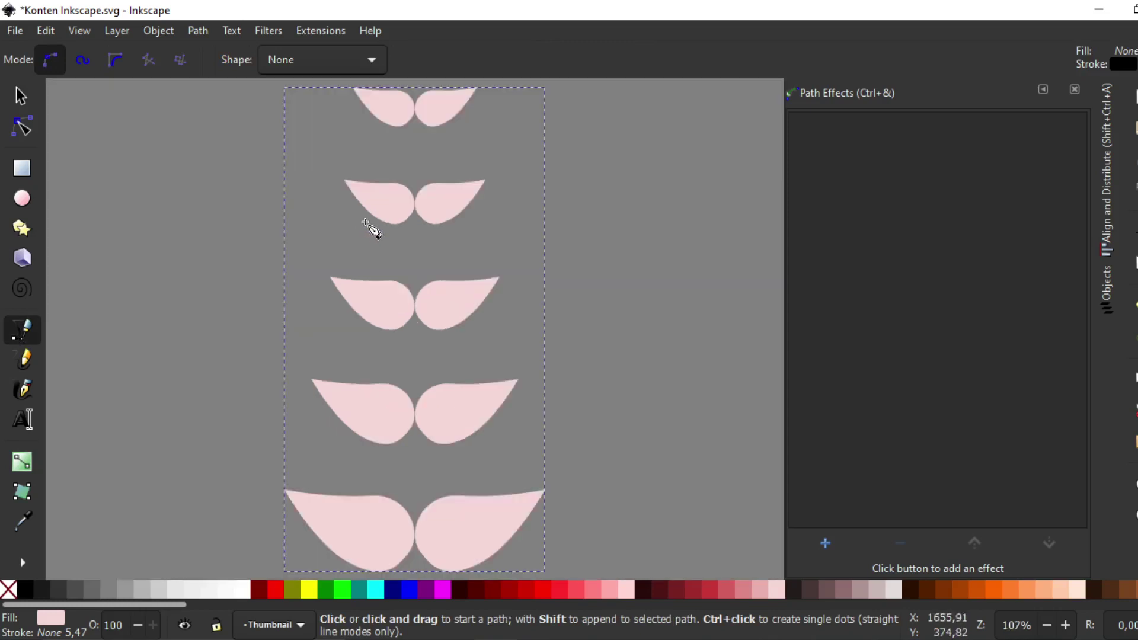
pyautogui.press('-')
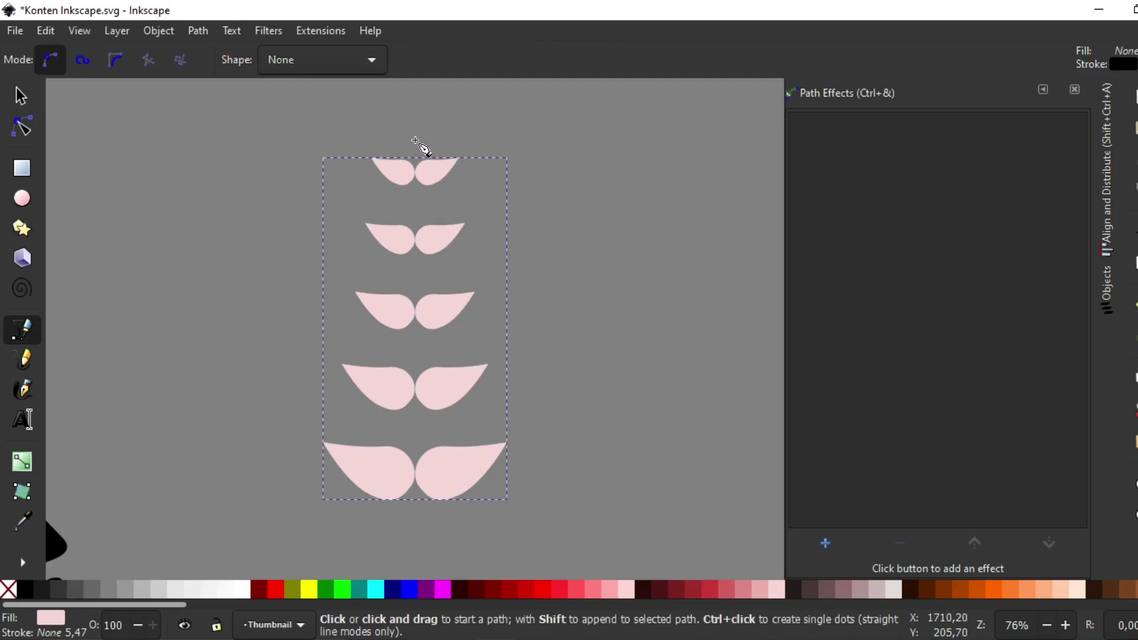
pyautogui.click(415, 141)
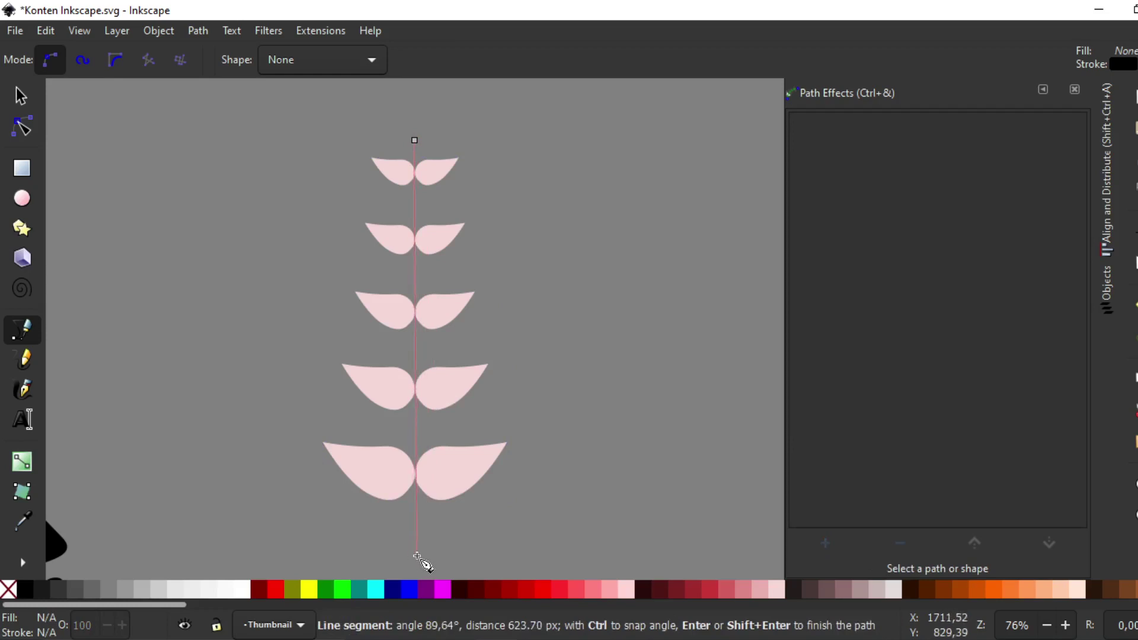
pyautogui.keyDown('ctrl'); pyautogui.click(416, 556); pyautogui.keyUp('ctrl')
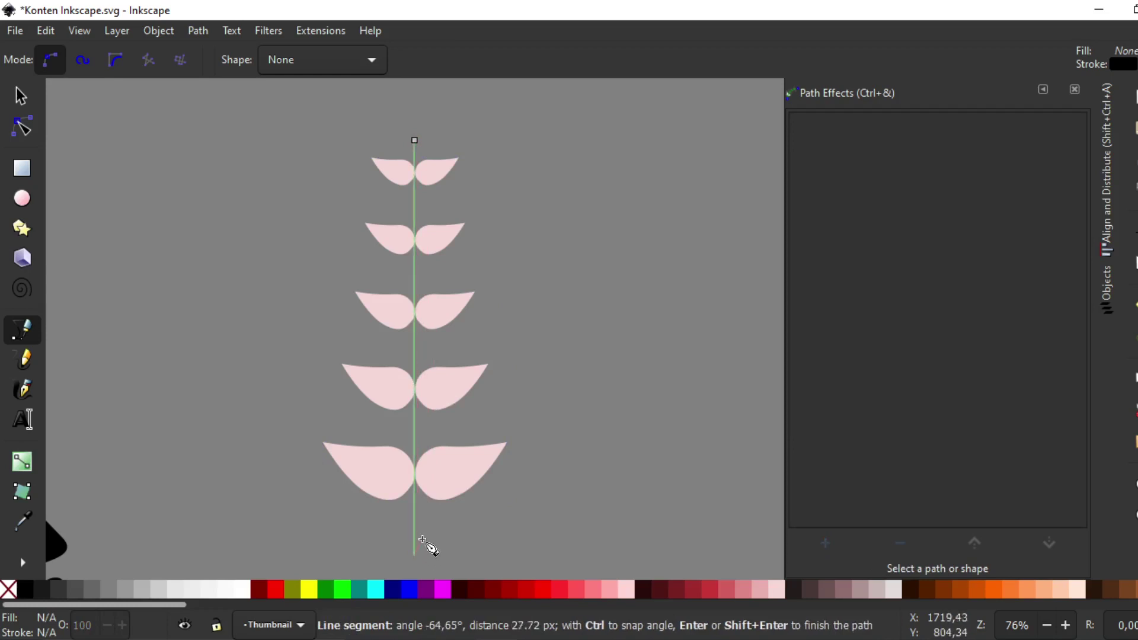
pyautogui.press('Return')
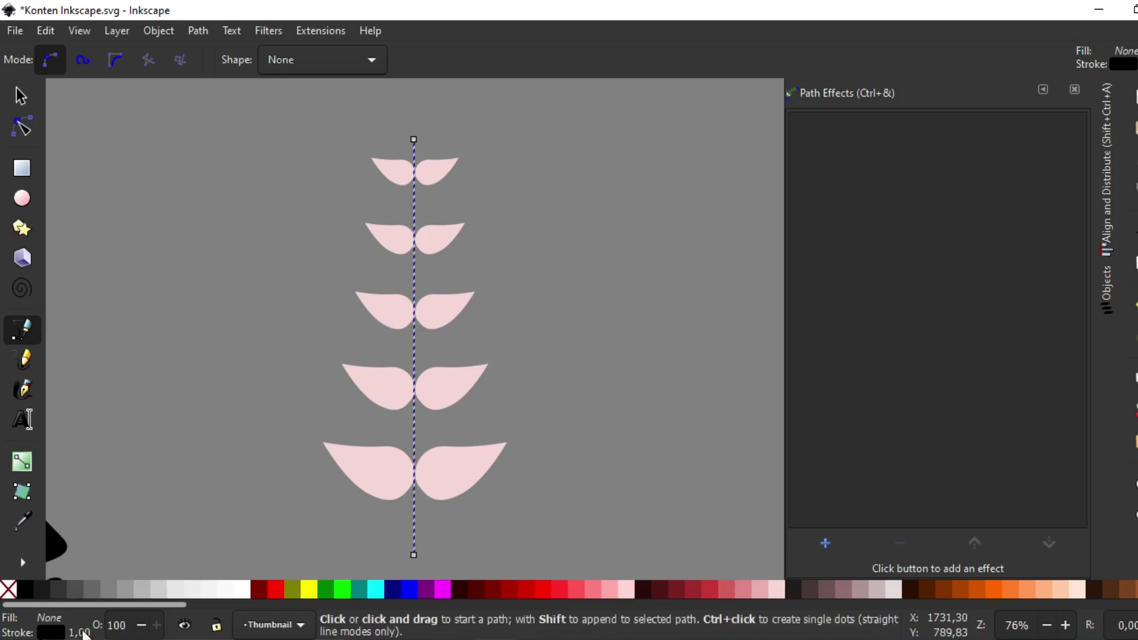
pyautogui.rightClick(80, 632)
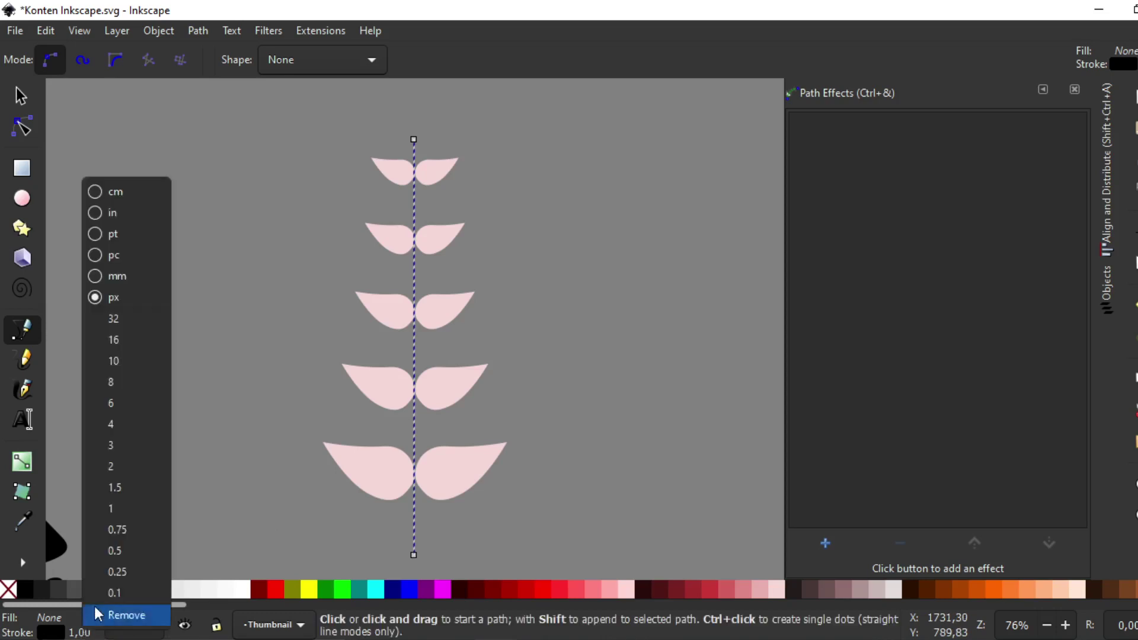
pyautogui.click(125, 384)
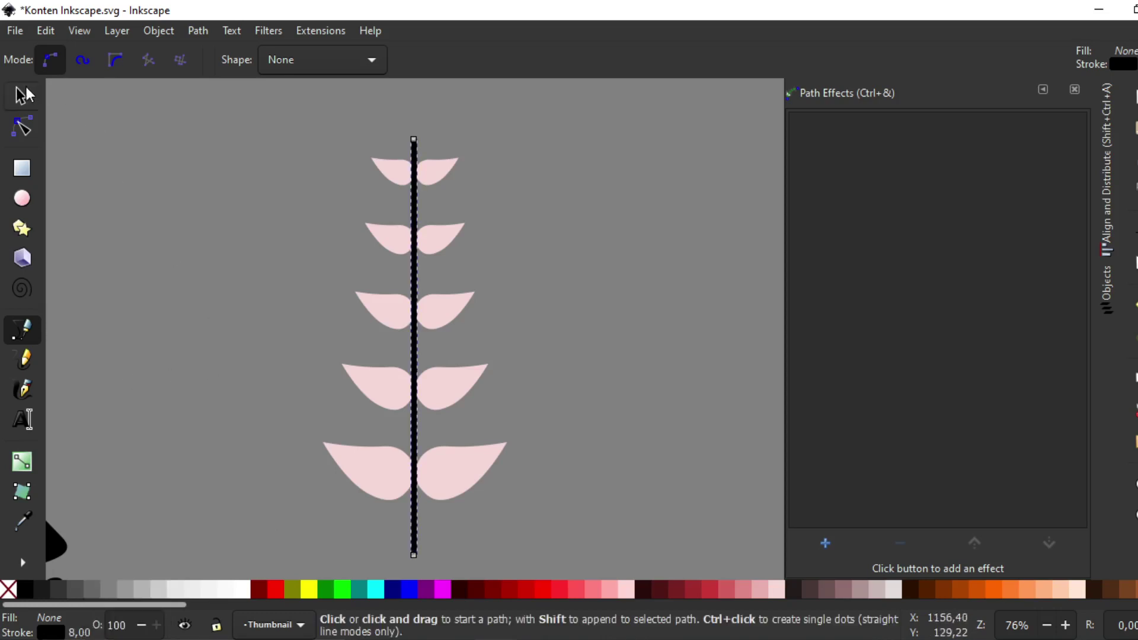
# Centre the stem on the leaves' vertical axis
pyautogui.click(23, 95)
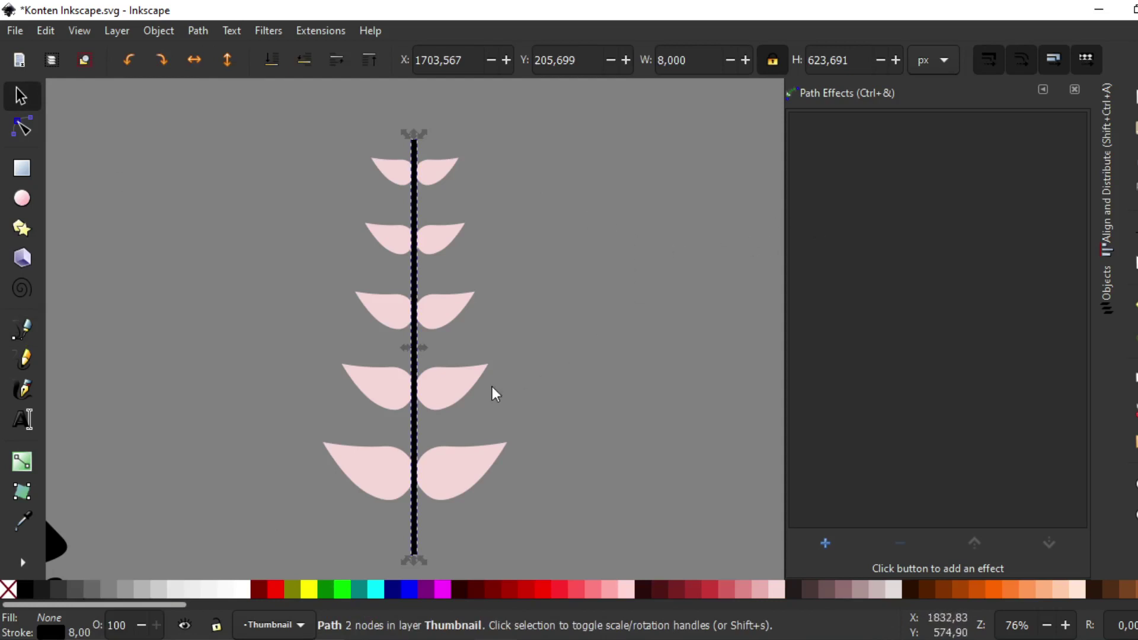
pyautogui.keyDown('shift'); pyautogui.click(440, 309); pyautogui.keyUp('shift')
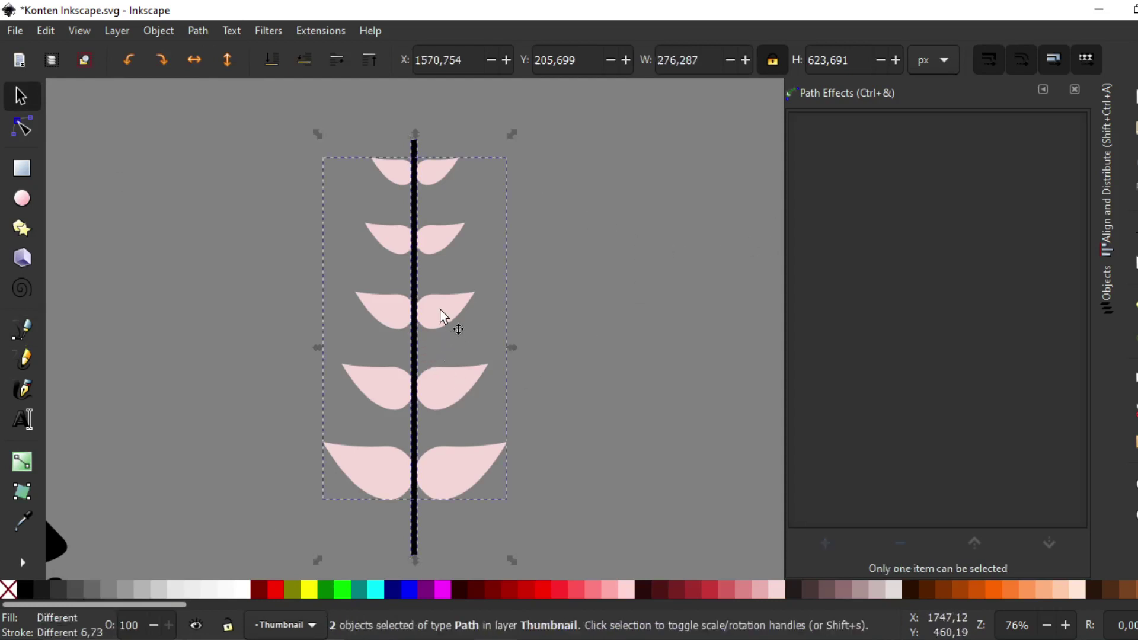
pyautogui.click(1109, 190)
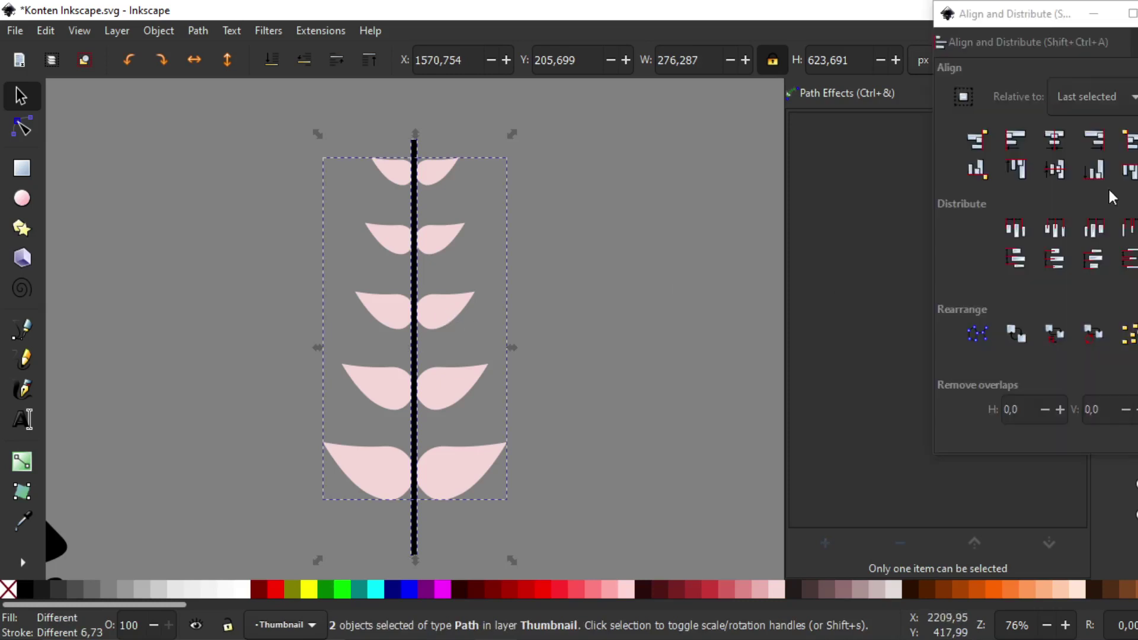
pyautogui.click(1058, 143)
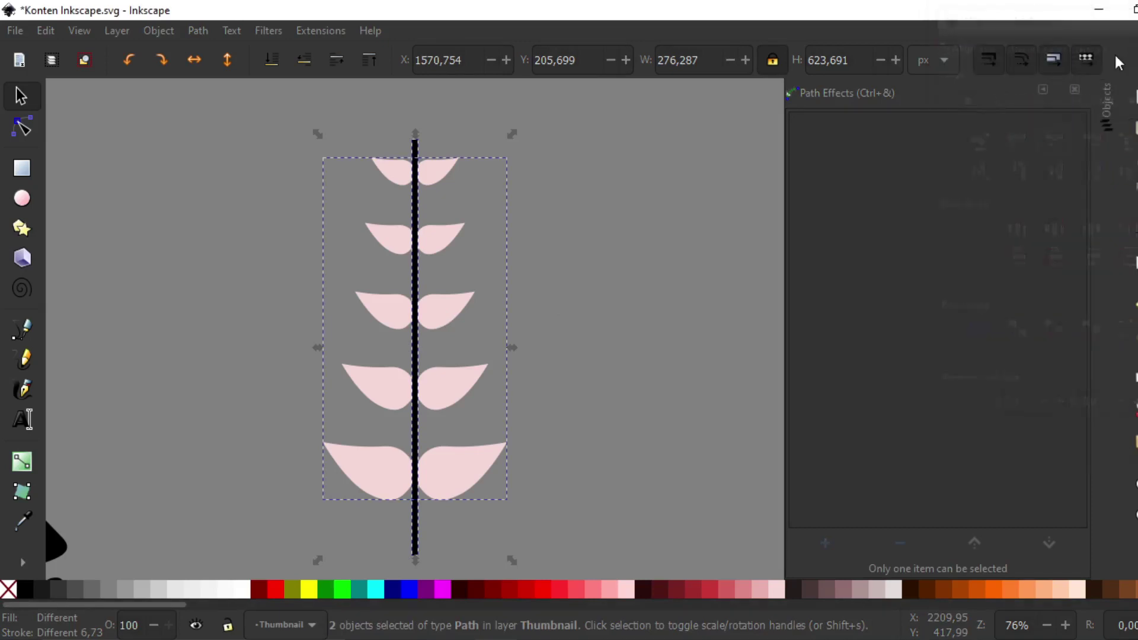
pyautogui.click(485, 198)
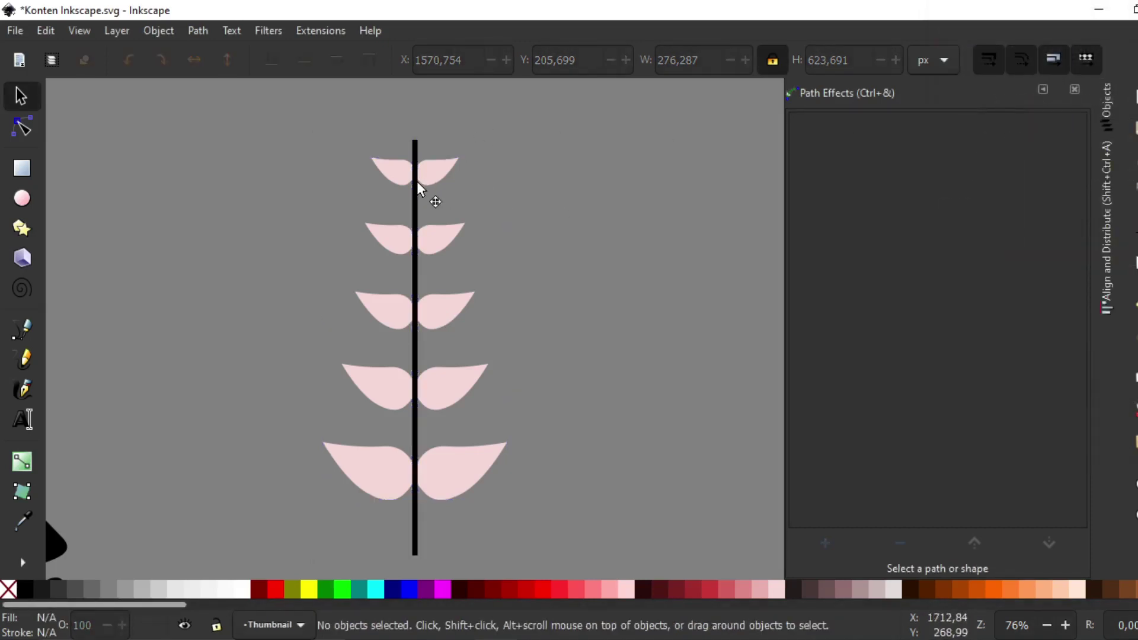
# Lower the stem behind the leaves and rotate both stem and leaves 90° to lie horizontally
pyautogui.click(416, 182)
pyautogui.click(302, 62)
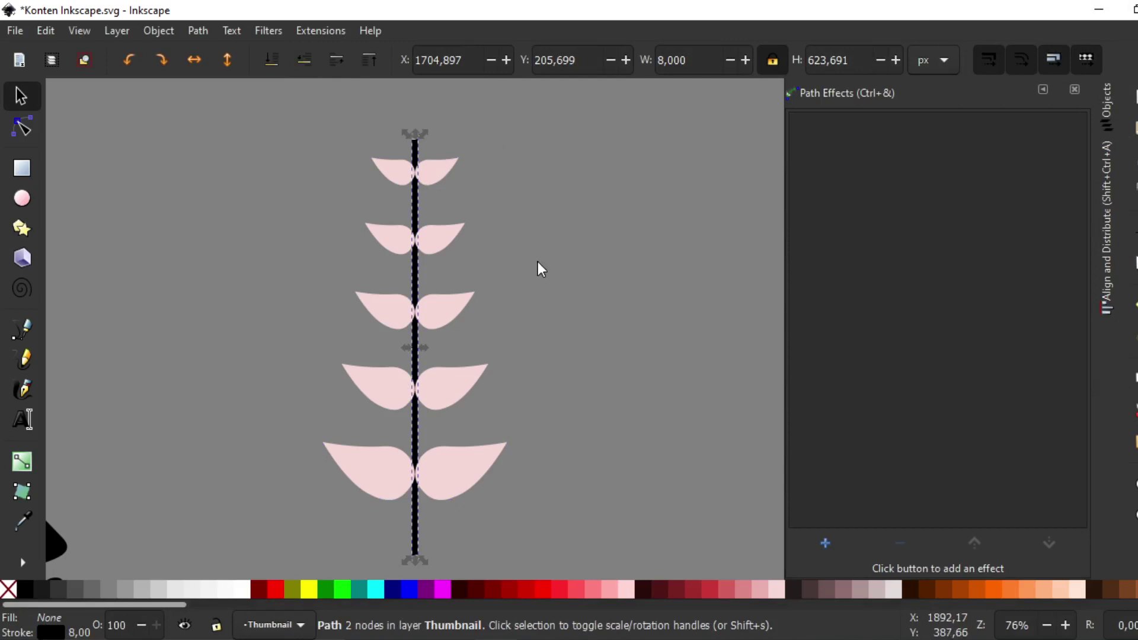
pyautogui.press('5')
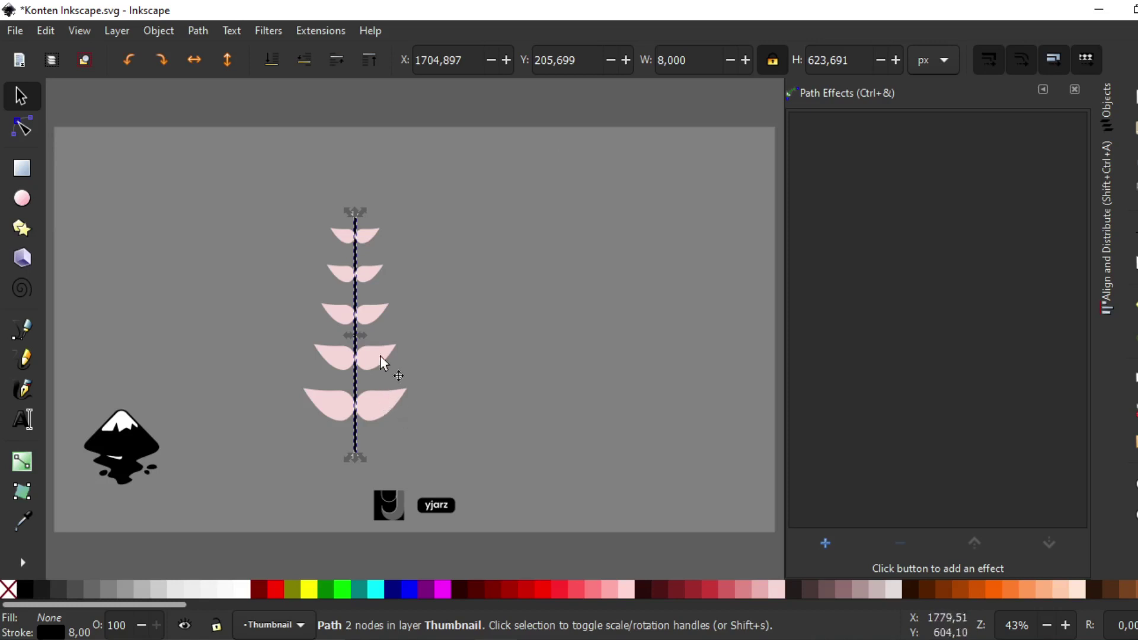
pyautogui.click(161, 60)
pyautogui.click(378, 237)
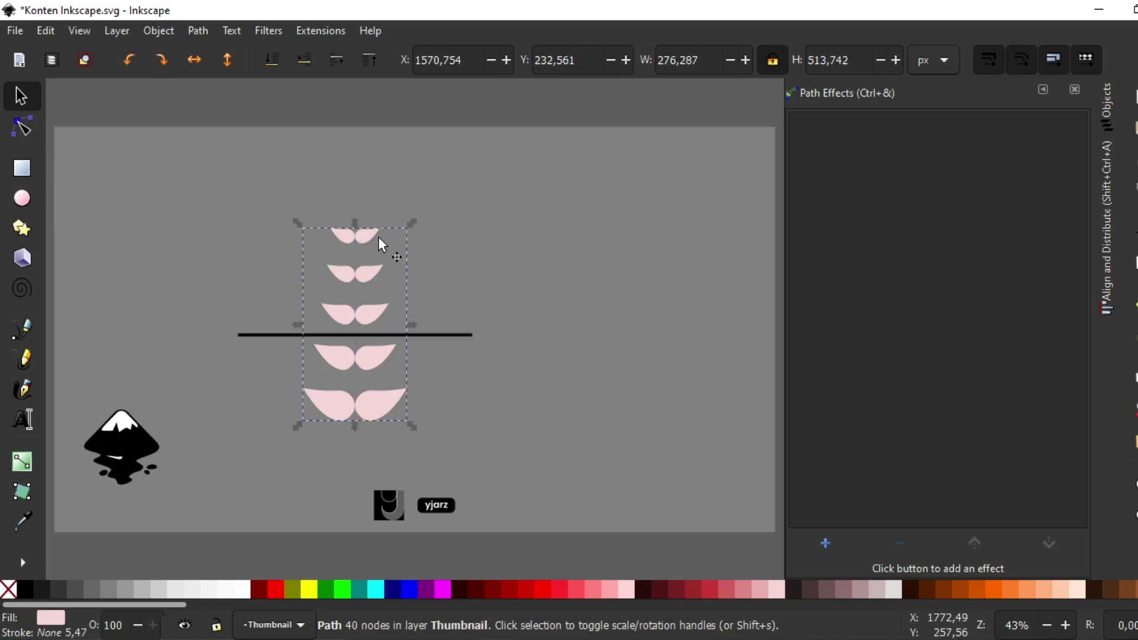
pyautogui.click(162, 60)
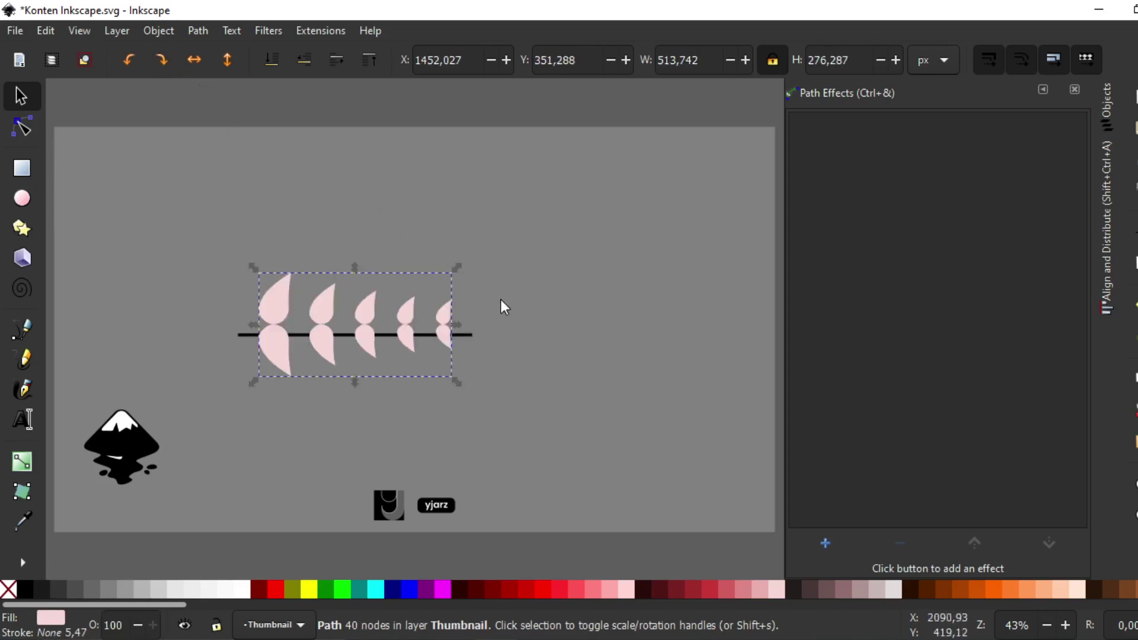
# Centre the horizontal stem on the leaves' horizontal axis
pyautogui.click(425, 335)
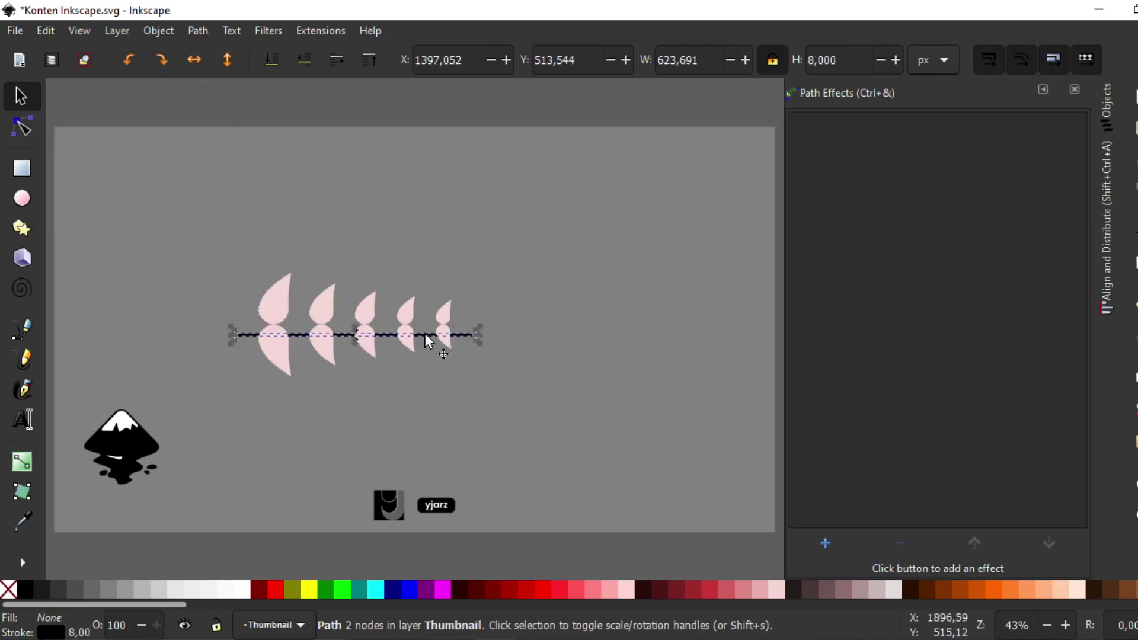
pyautogui.keyDown('shift'); pyautogui.click(369, 300); pyautogui.keyUp('shift')
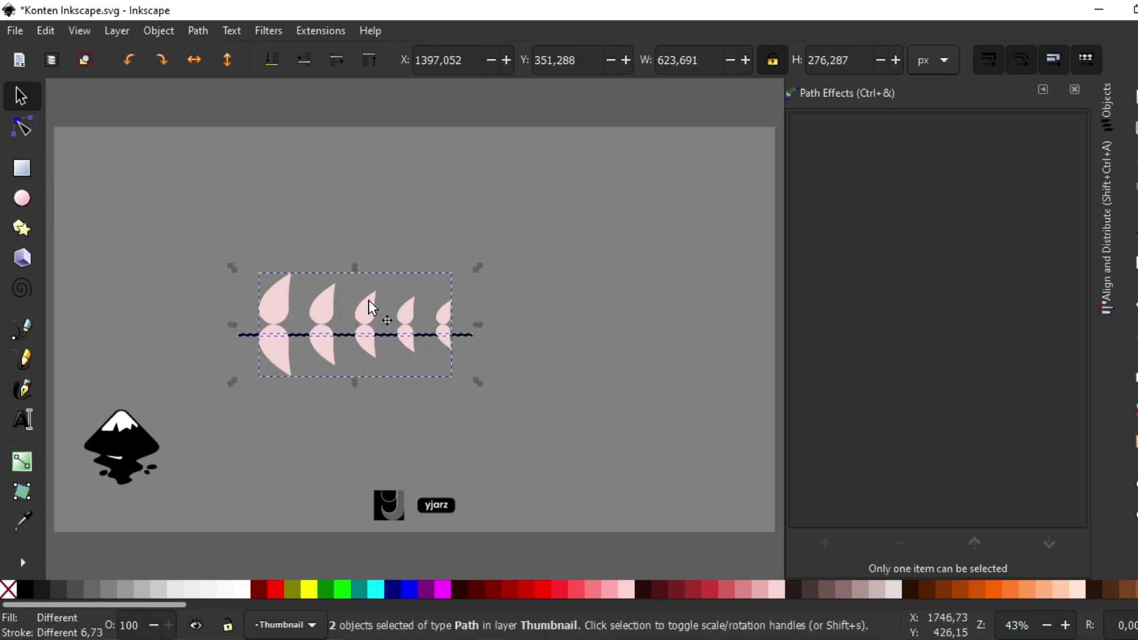
pyautogui.click(1111, 206)
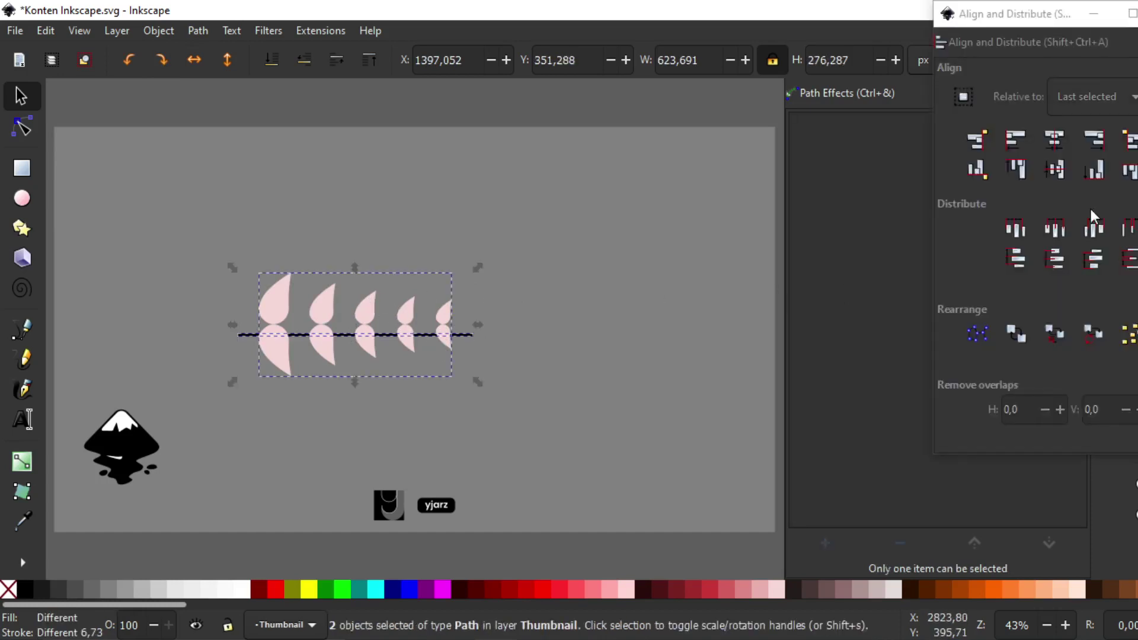
pyautogui.click(1060, 174)
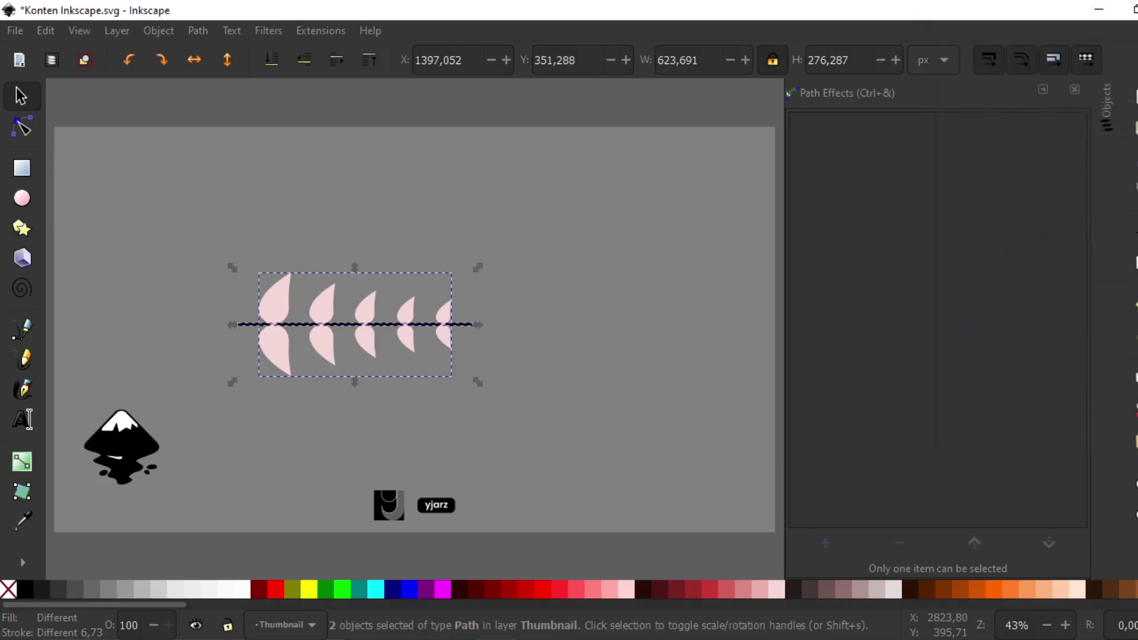
pyautogui.click(424, 215)
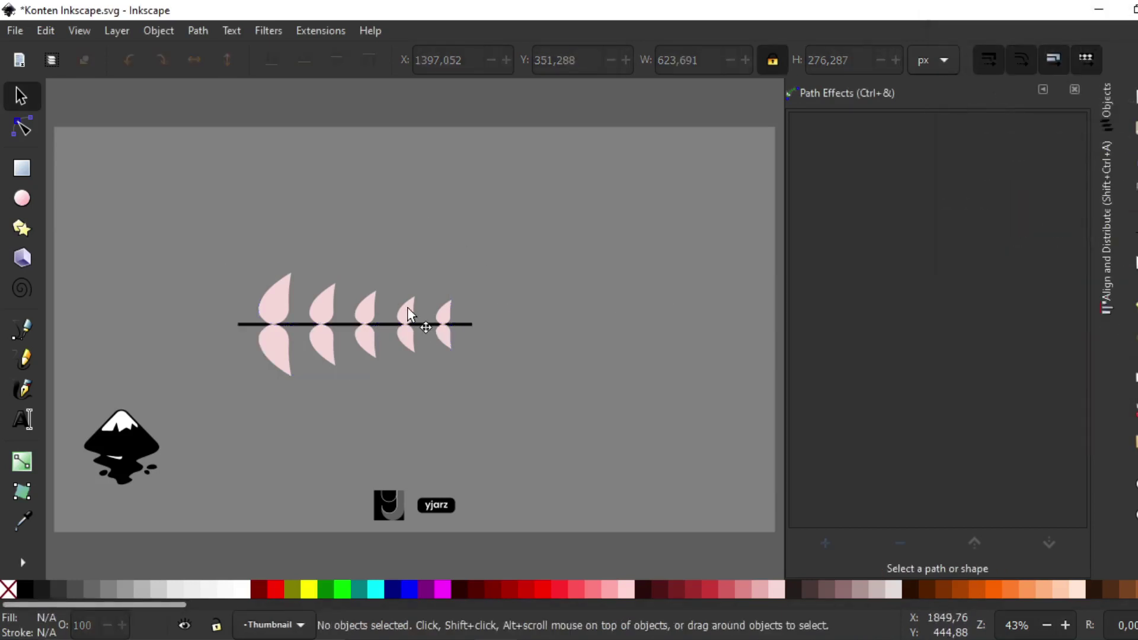
pyautogui.click(407, 312)
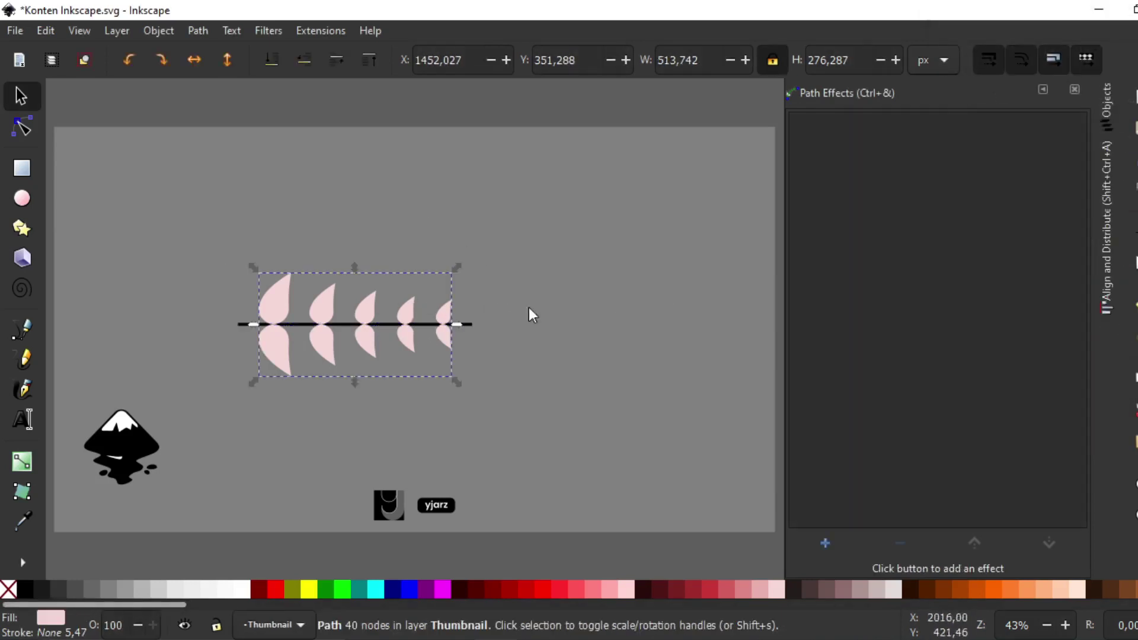
# Add a Bend path effect to the leaves and drag its bend path into a gentle upward arc
pyautogui.click(825, 543)
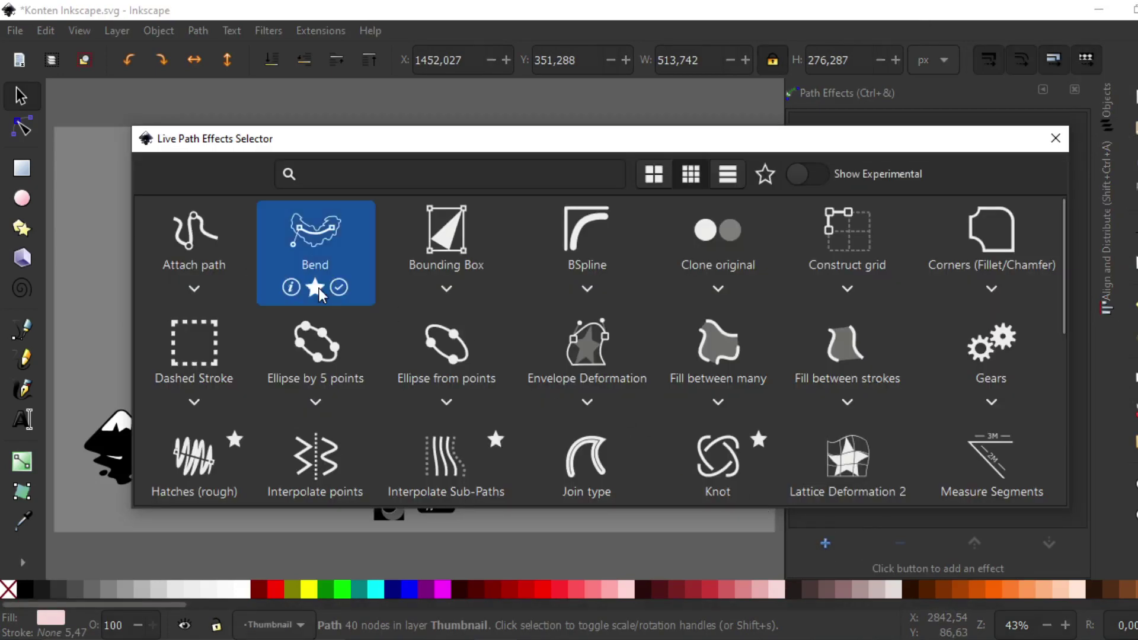
pyautogui.click(315, 261)
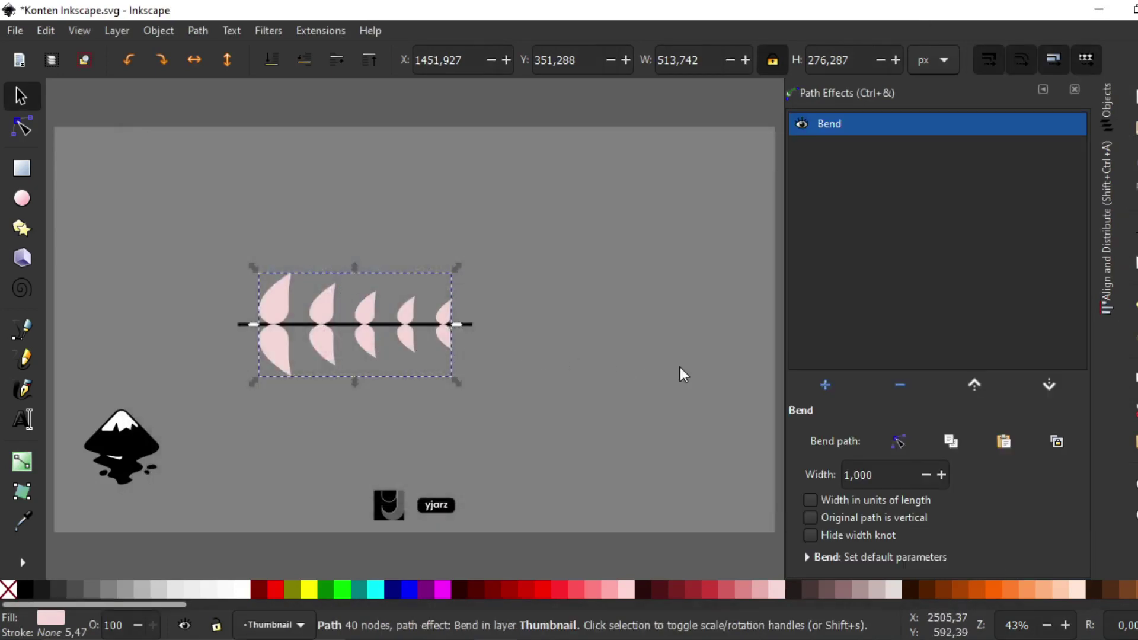
pyautogui.click(898, 442)
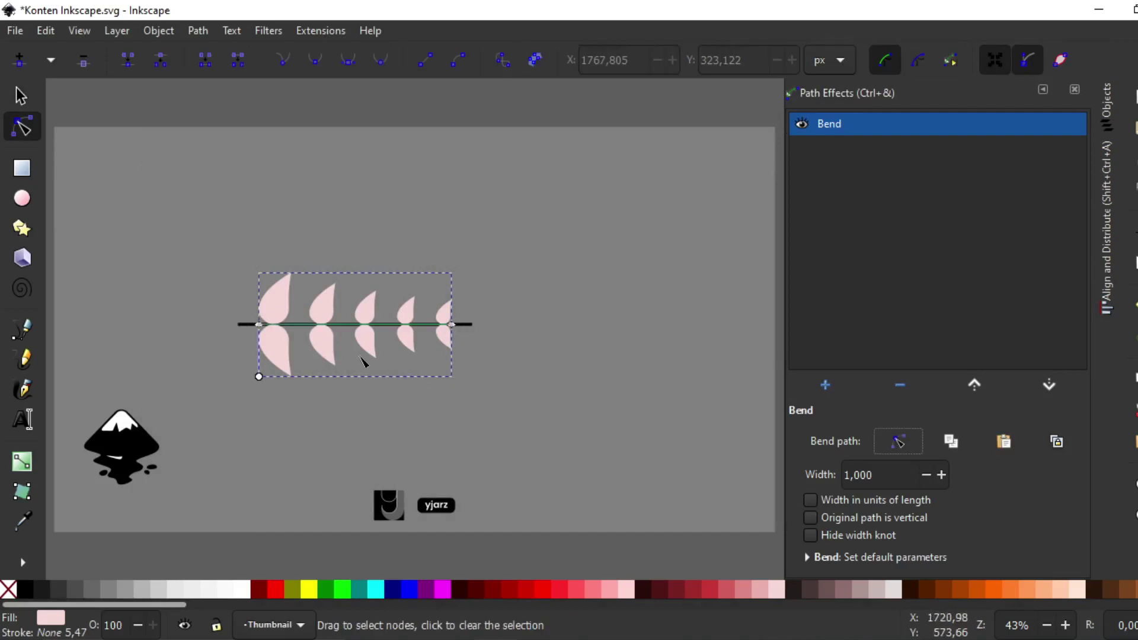
pyautogui.press('3')
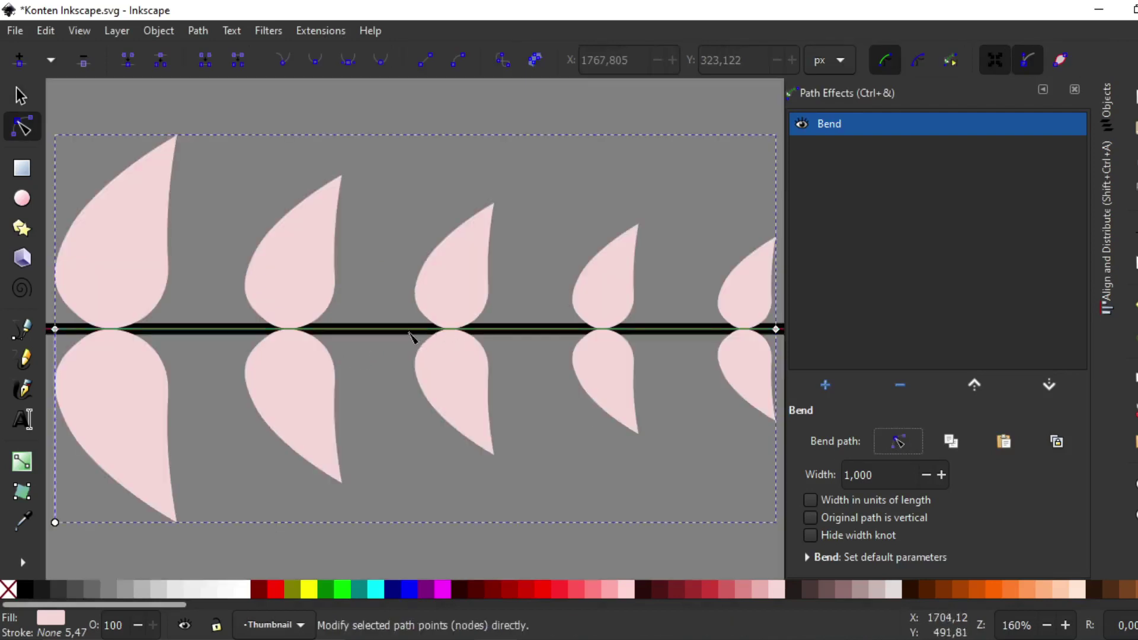
pyautogui.click(410, 331)
pyautogui.moveTo(411, 330); pyautogui.dragTo(431, 279)
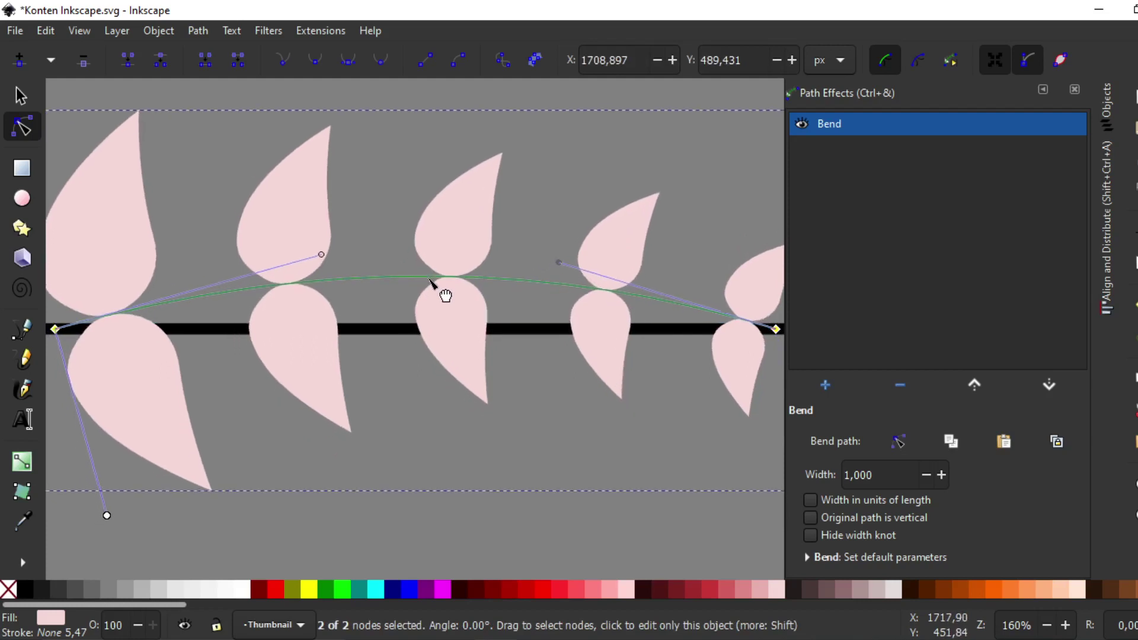
pyautogui.press('-')
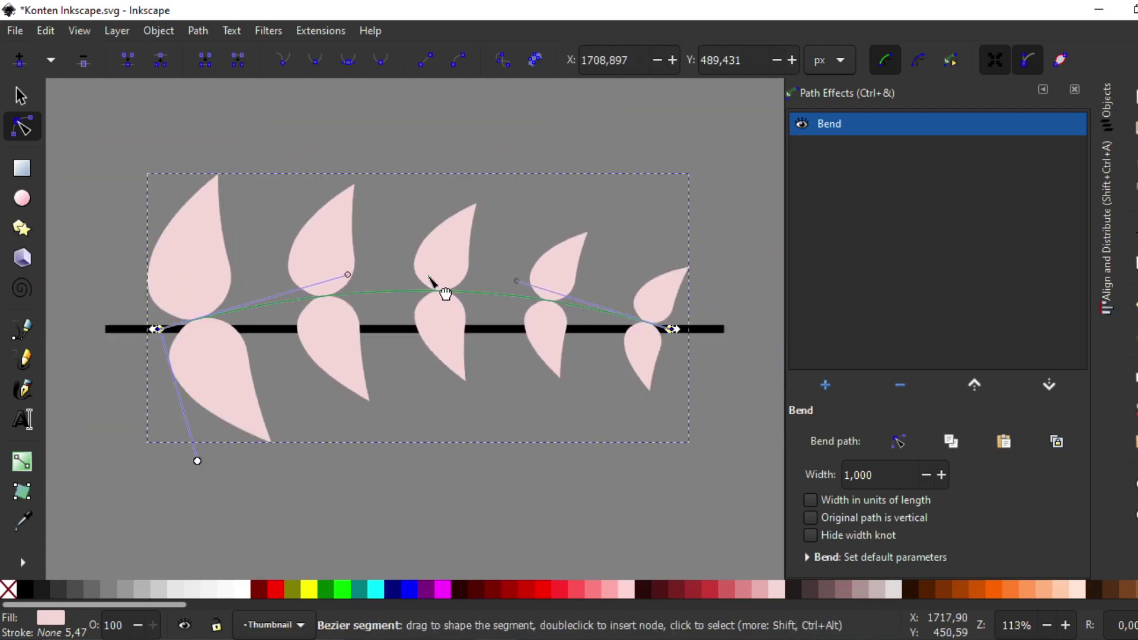
pyautogui.hotkey('ctrl', 'z')
pyautogui.press('-')
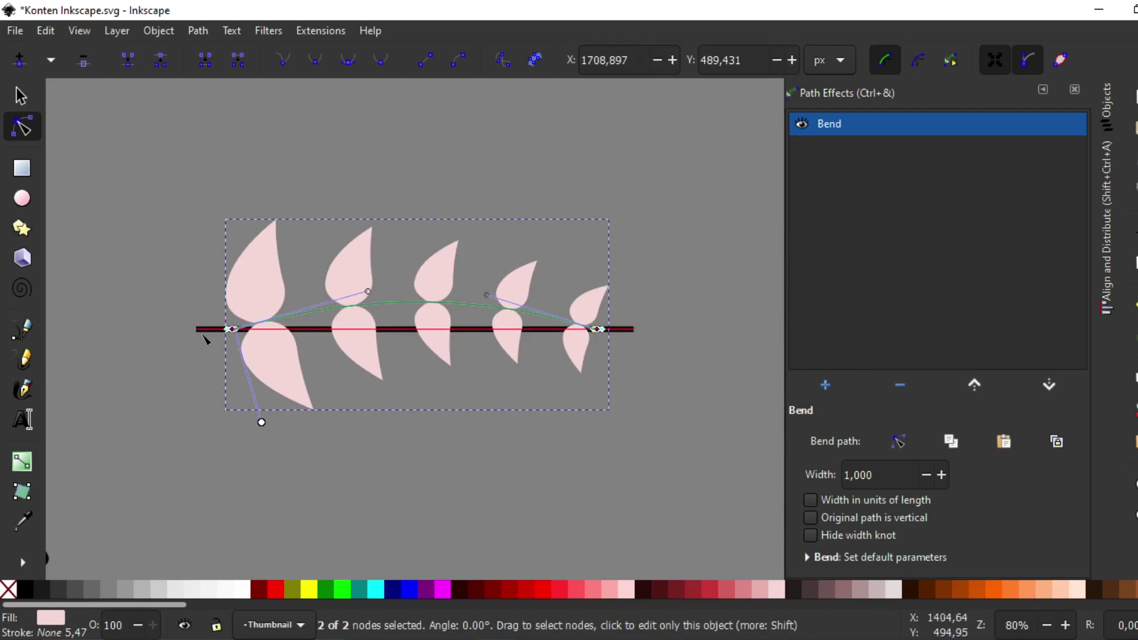
pyautogui.click(203, 331)
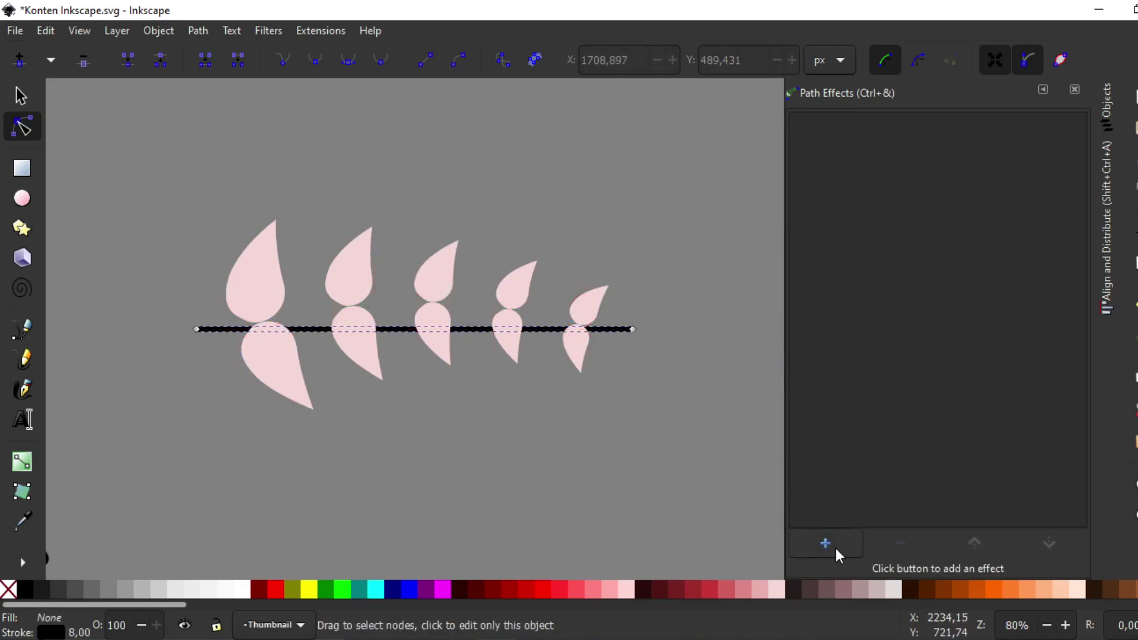
# Add a Bend path effect to the stem and curve it into an upward arc
pyautogui.click(811, 544)
pyautogui.press('Escape')
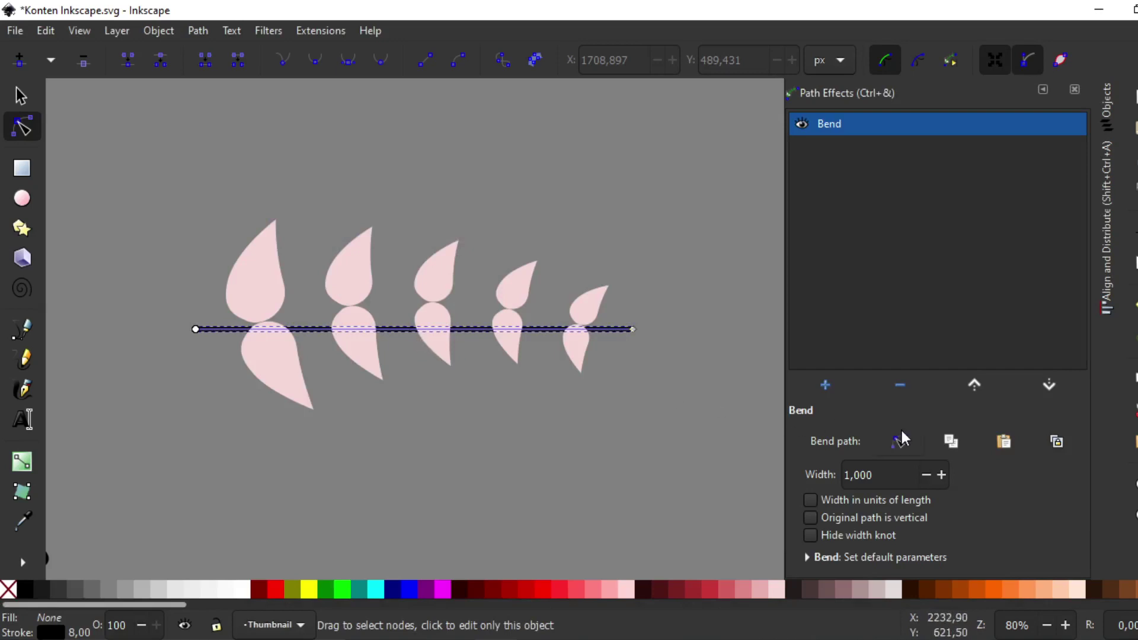
pyautogui.click(899, 441)
pyautogui.press('3')
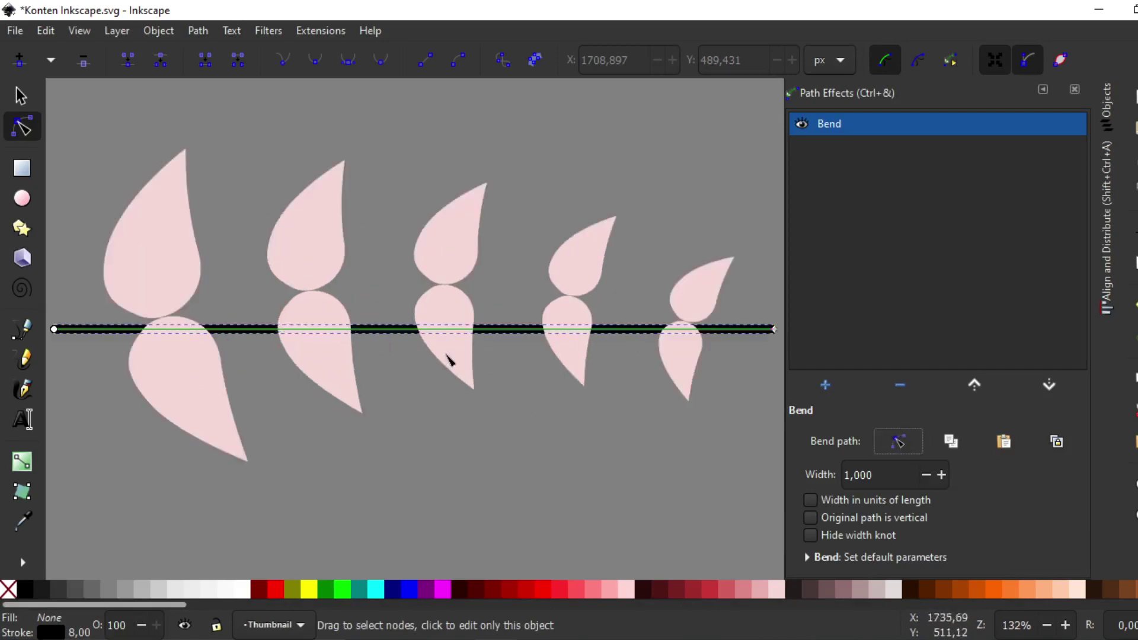
pyautogui.moveTo(411, 332); pyautogui.dragTo(417, 294)
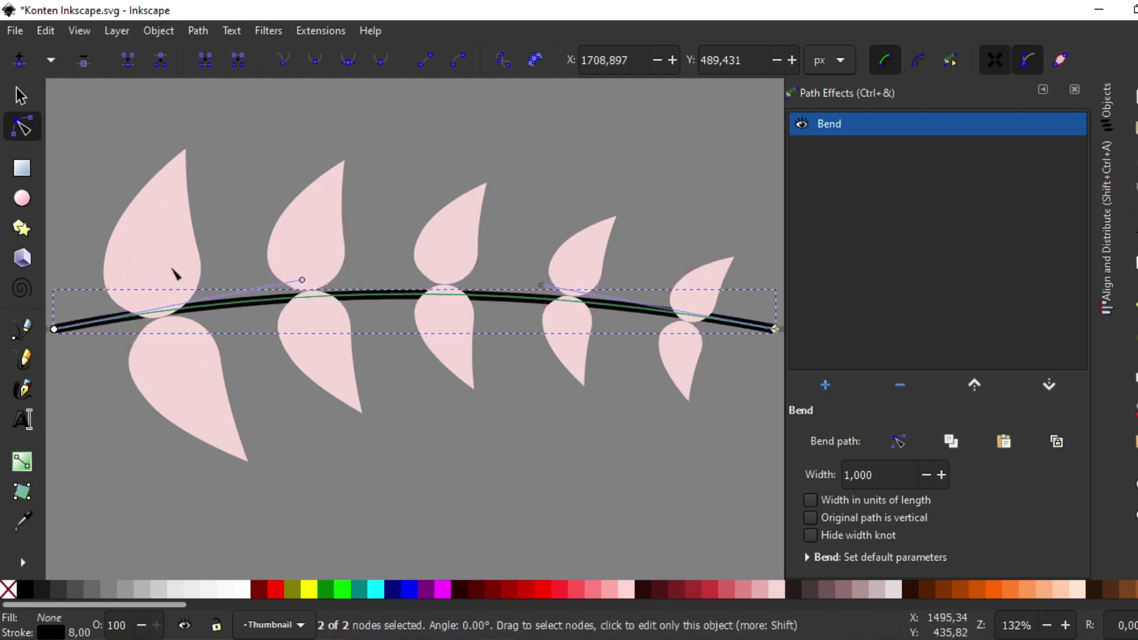
pyautogui.moveTo(389, 297); pyautogui.dragTo(393, 290)
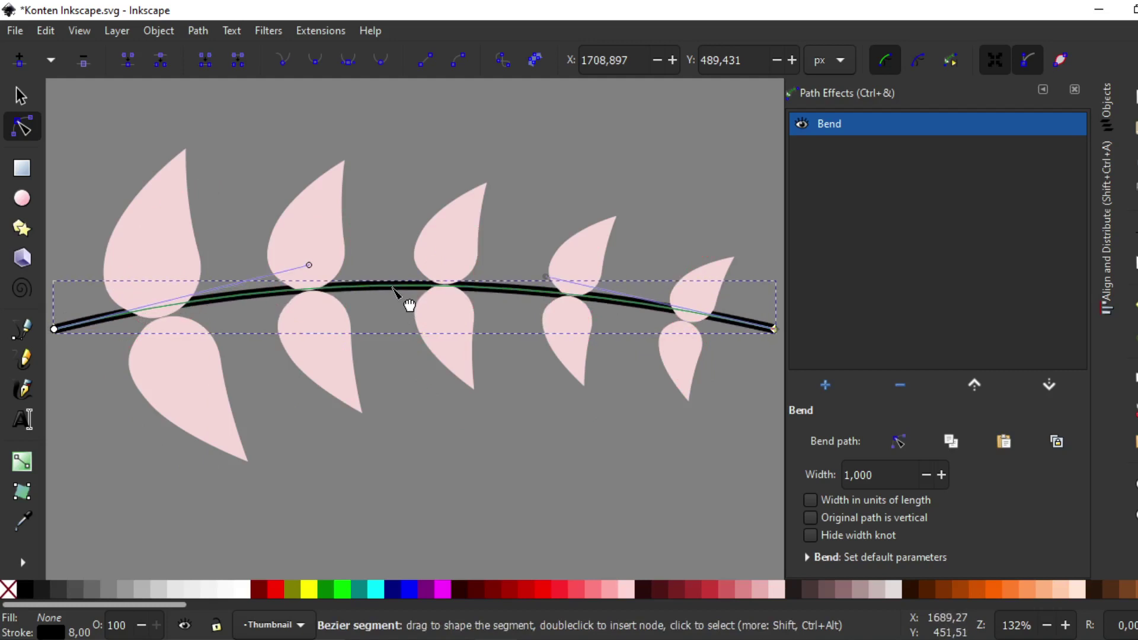
# Move the bent leaf row up about 20 px
pyautogui.click(289, 231)
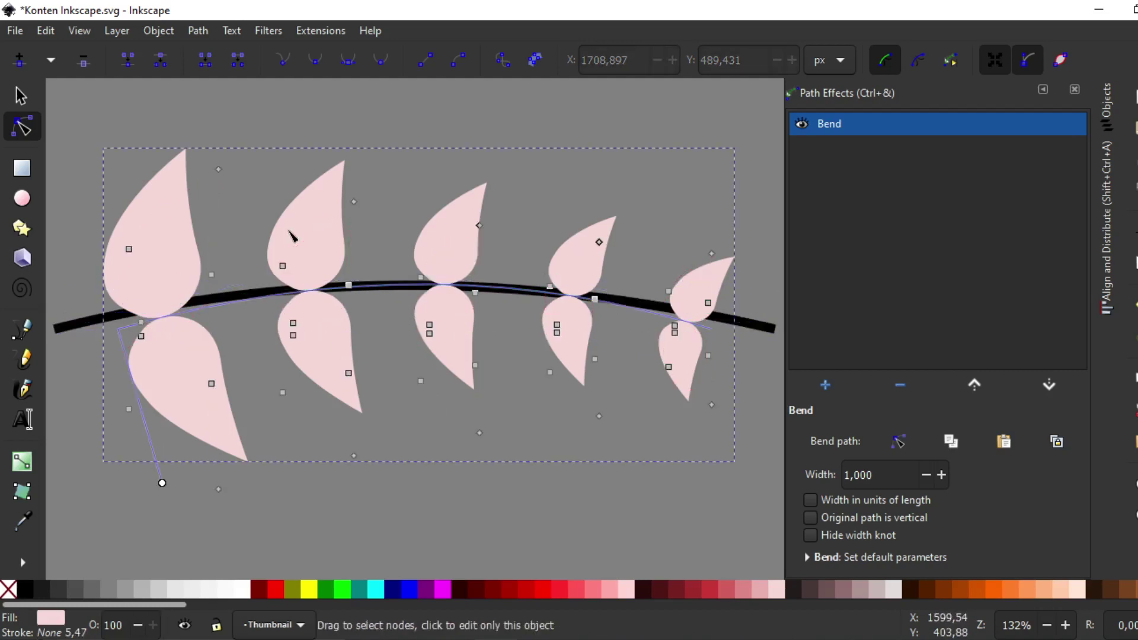
pyautogui.click(21, 96)
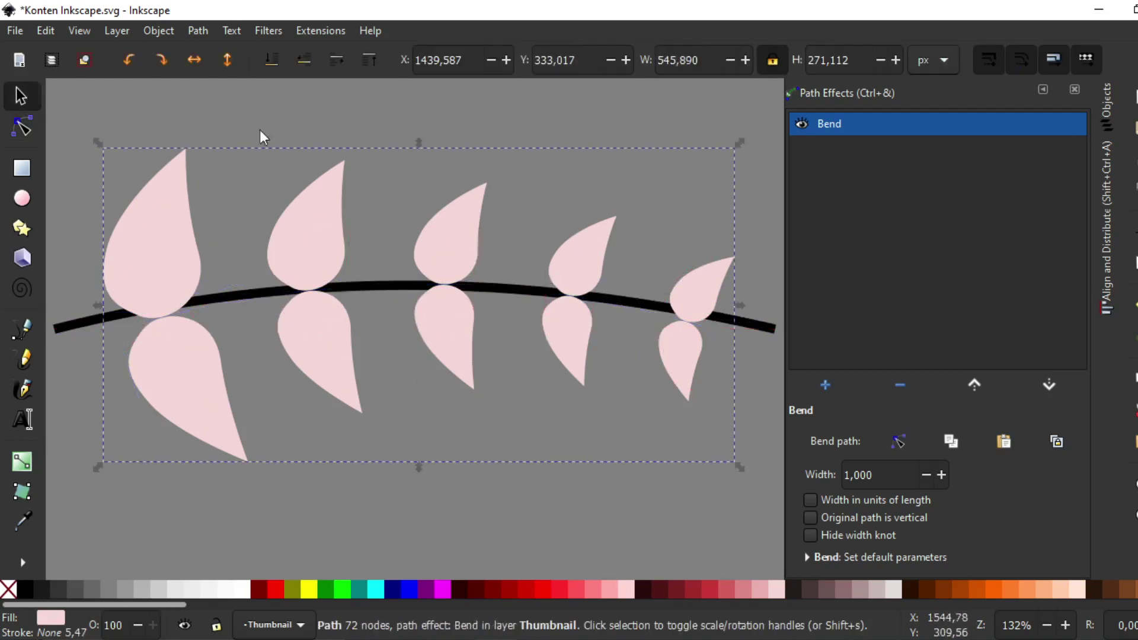
pyautogui.click(510, 221)
pyautogui.click(452, 262)
pyautogui.moveTo(449, 253); pyautogui.dragTo(449, 237)
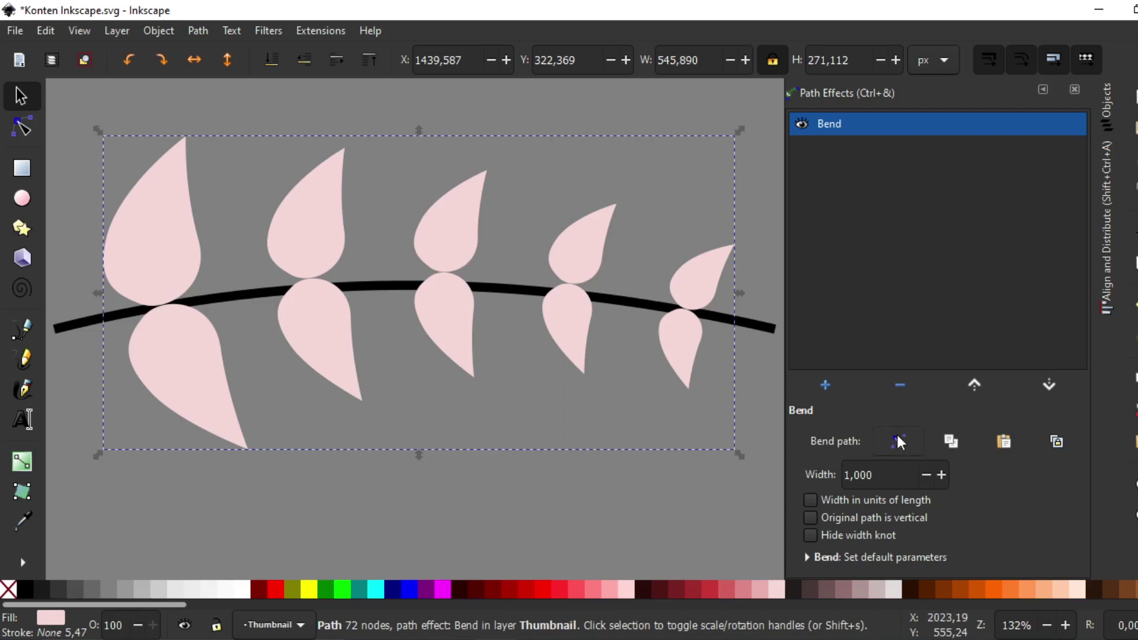
# Reshape the leaves' bend curve so the leaf pairs follow the stem's arc
pyautogui.click(898, 441)
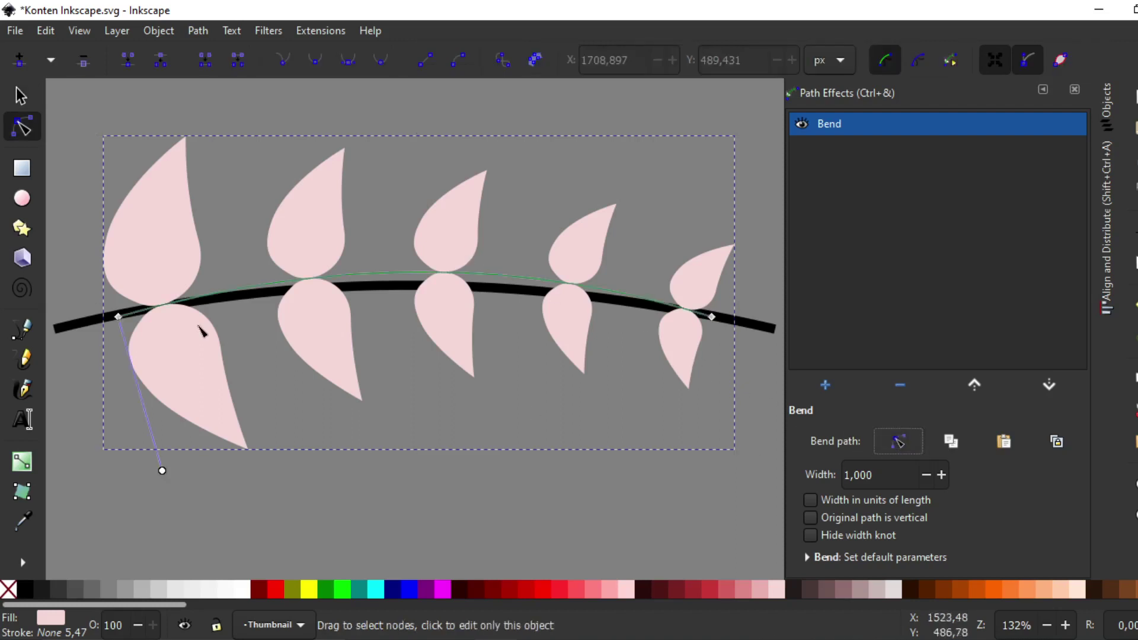
pyautogui.click(379, 275)
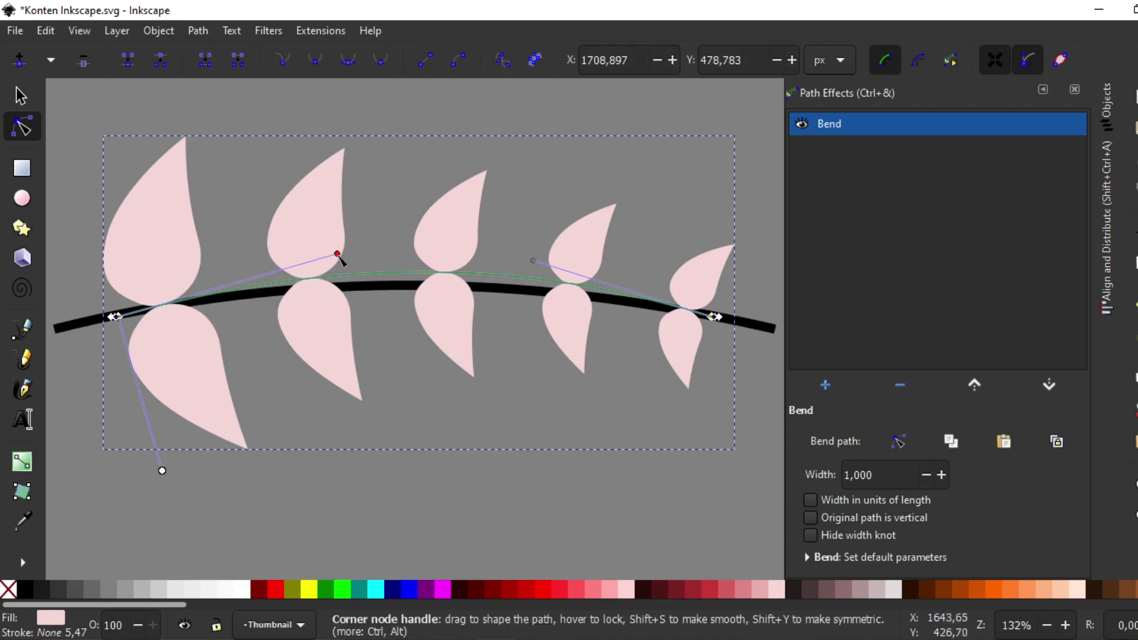
pyautogui.moveTo(338, 255); pyautogui.dragTo(342, 272)
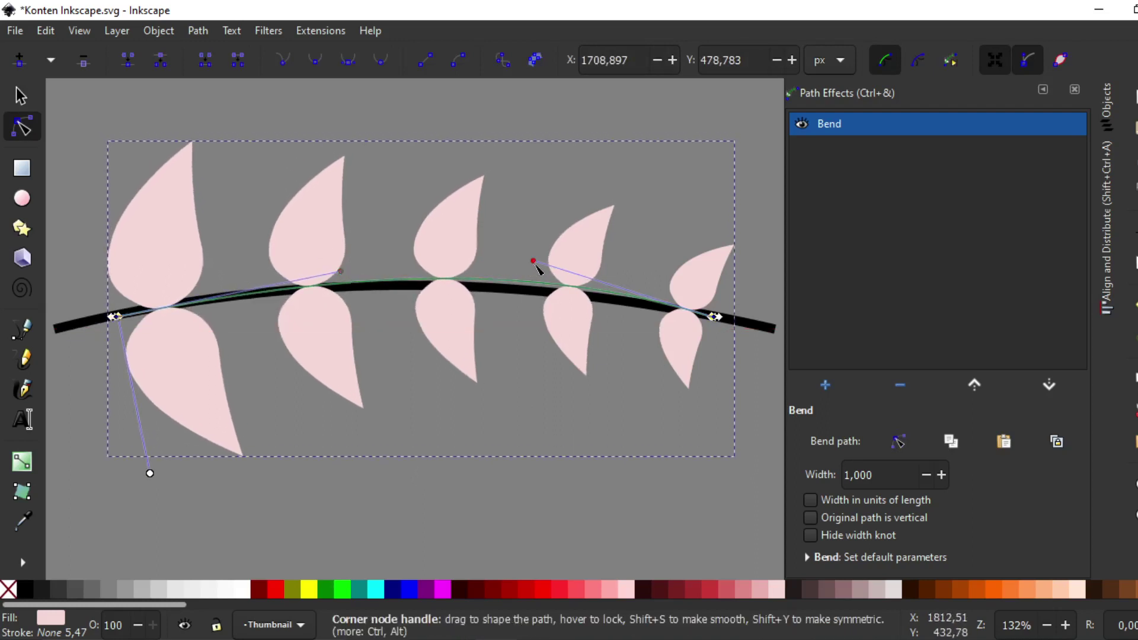
pyautogui.moveTo(534, 262); pyautogui.dragTo(540, 276)
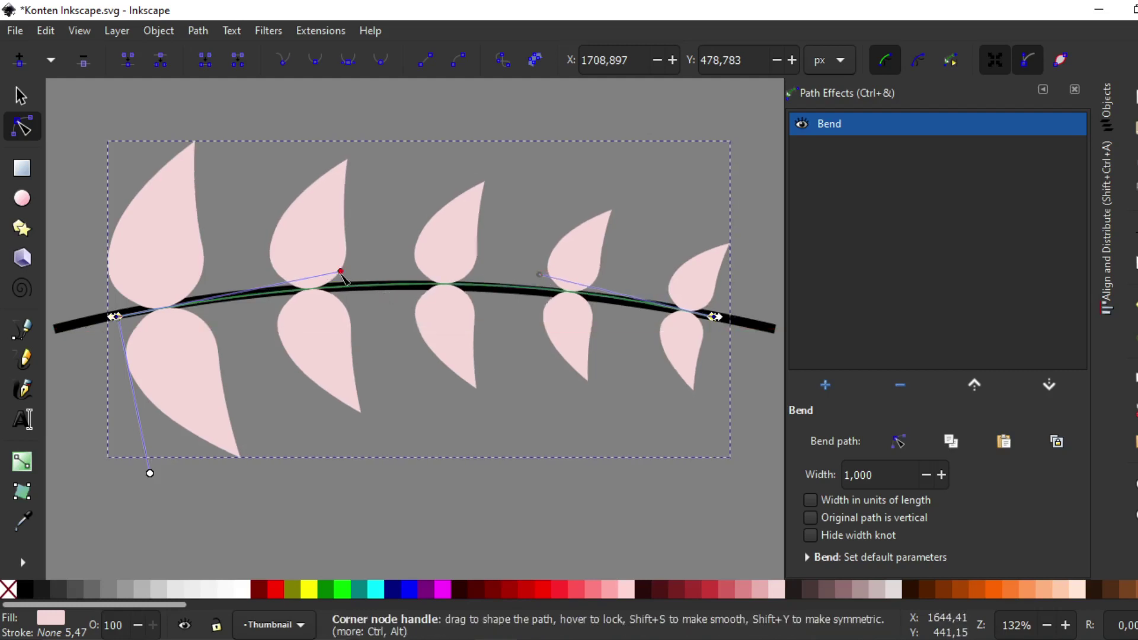
pyautogui.moveTo(341, 273); pyautogui.dragTo(281, 275)
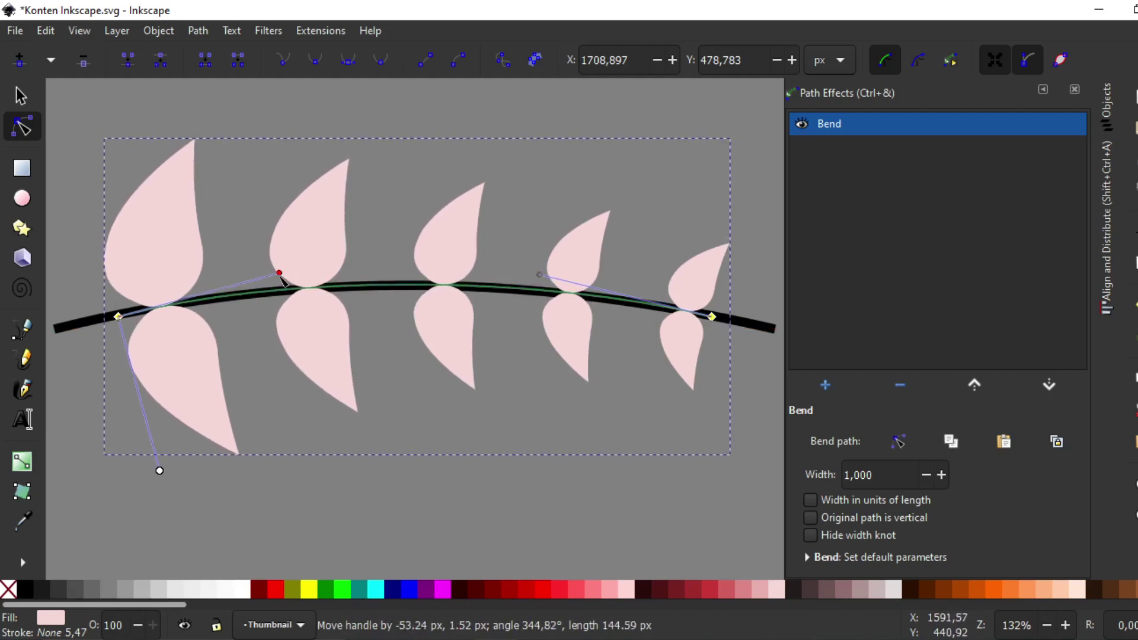
pyautogui.click(84, 330)
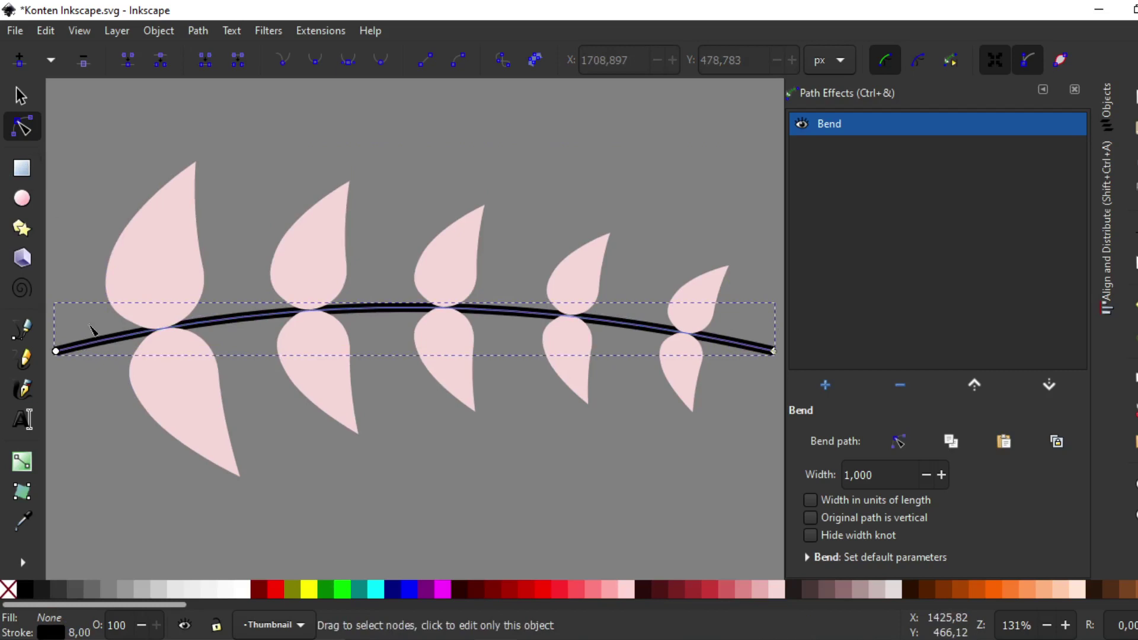
# Convert the bent leaf row into a plain path with Object to Path
pyautogui.press('5')
pyautogui.click(19, 102)
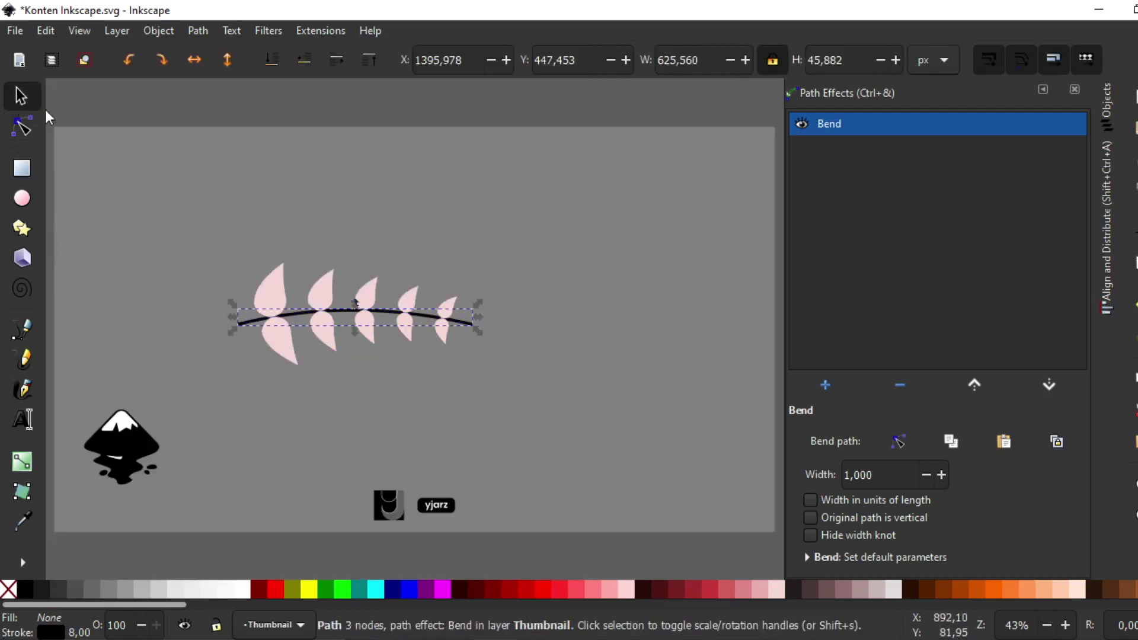
pyautogui.click(336, 279)
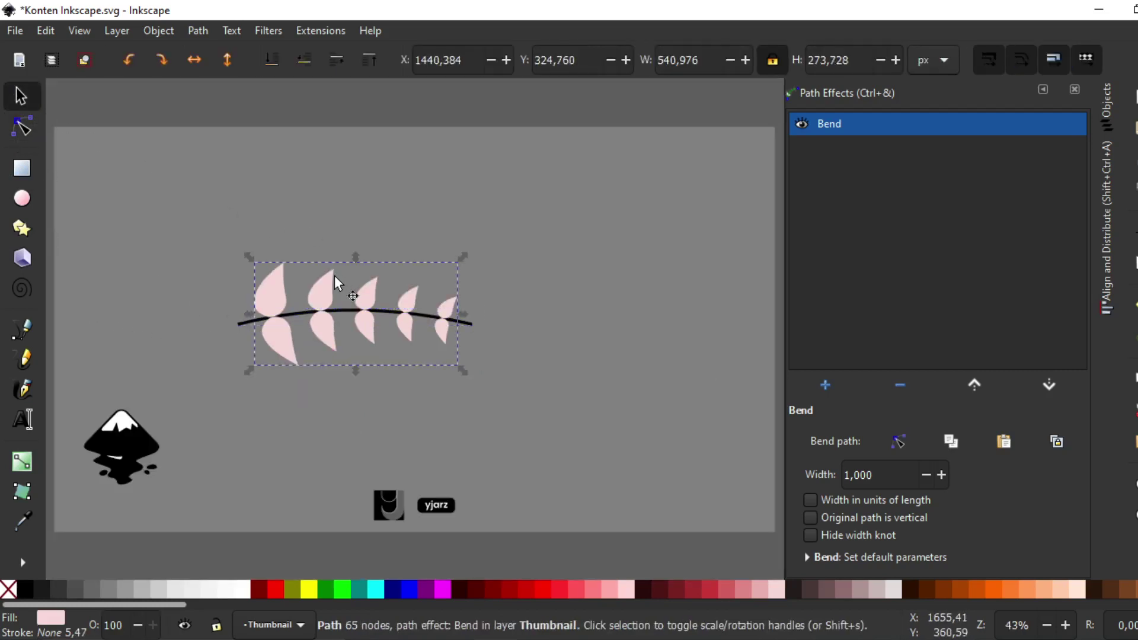
pyautogui.click(198, 30)
pyautogui.click(208, 52)
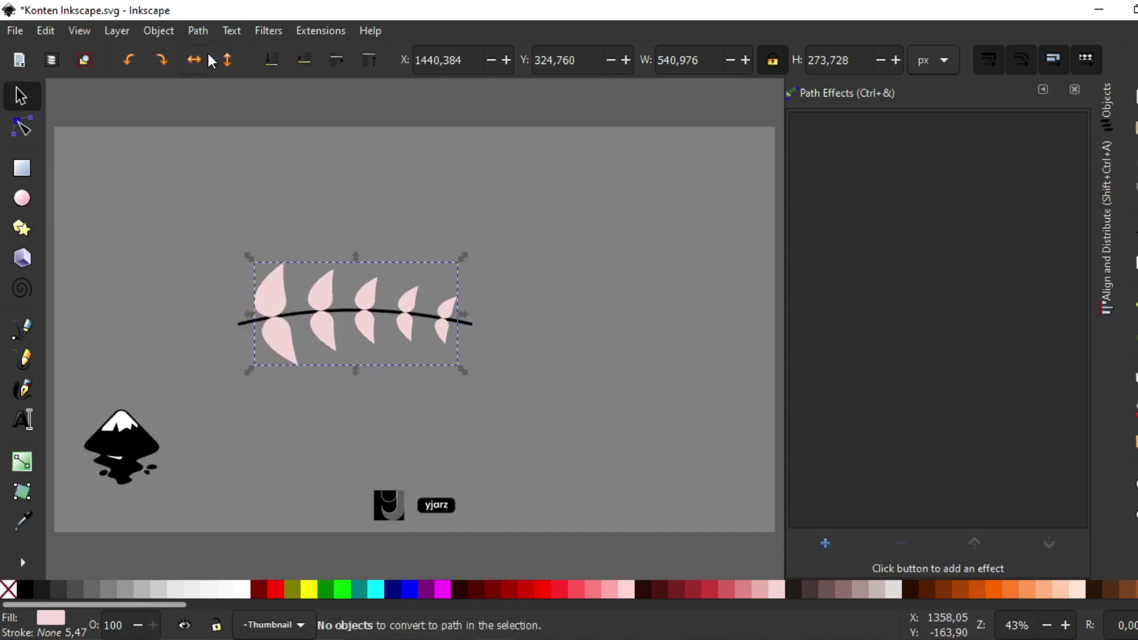
# Convert the stem's stroke into a filled outline and inspect its nodes
pyautogui.click(236, 326)
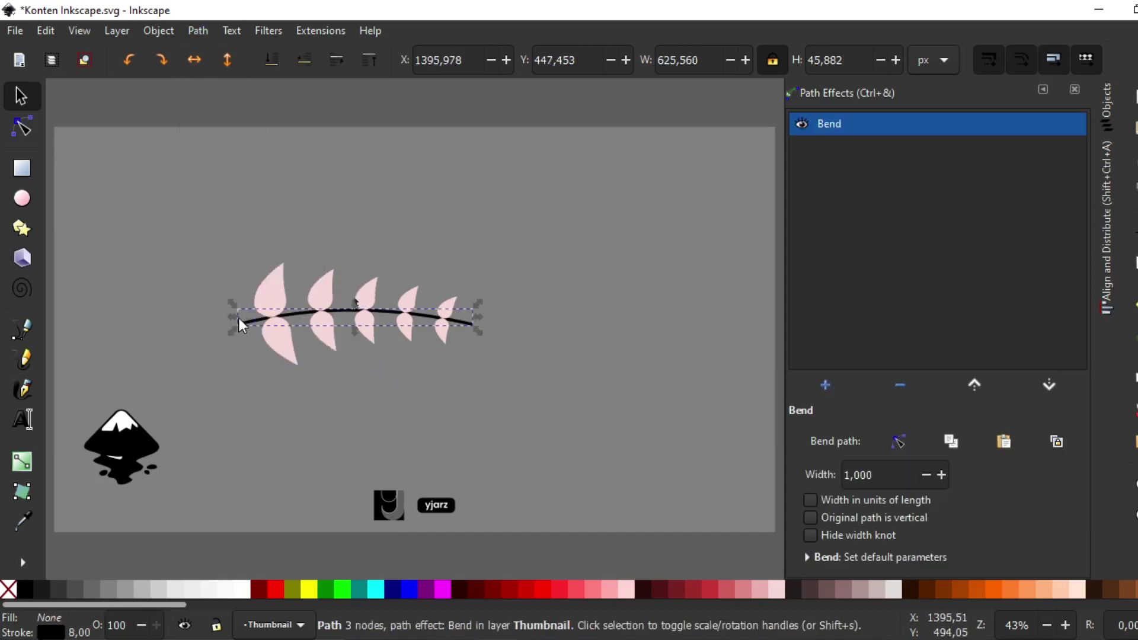
pyautogui.click(198, 31)
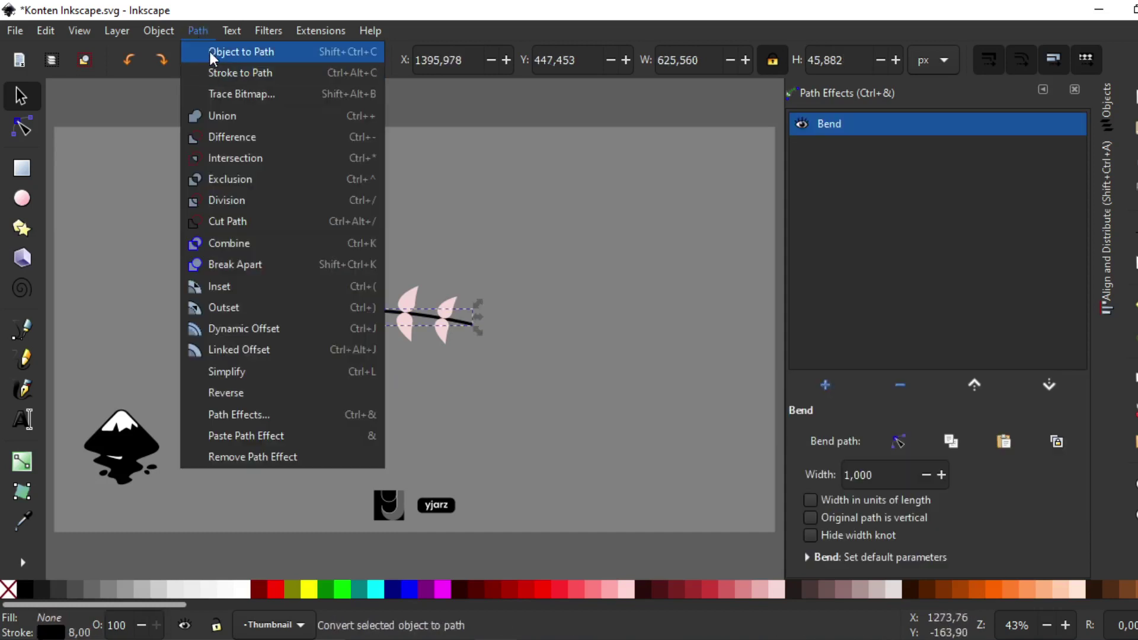
pyautogui.click(212, 71)
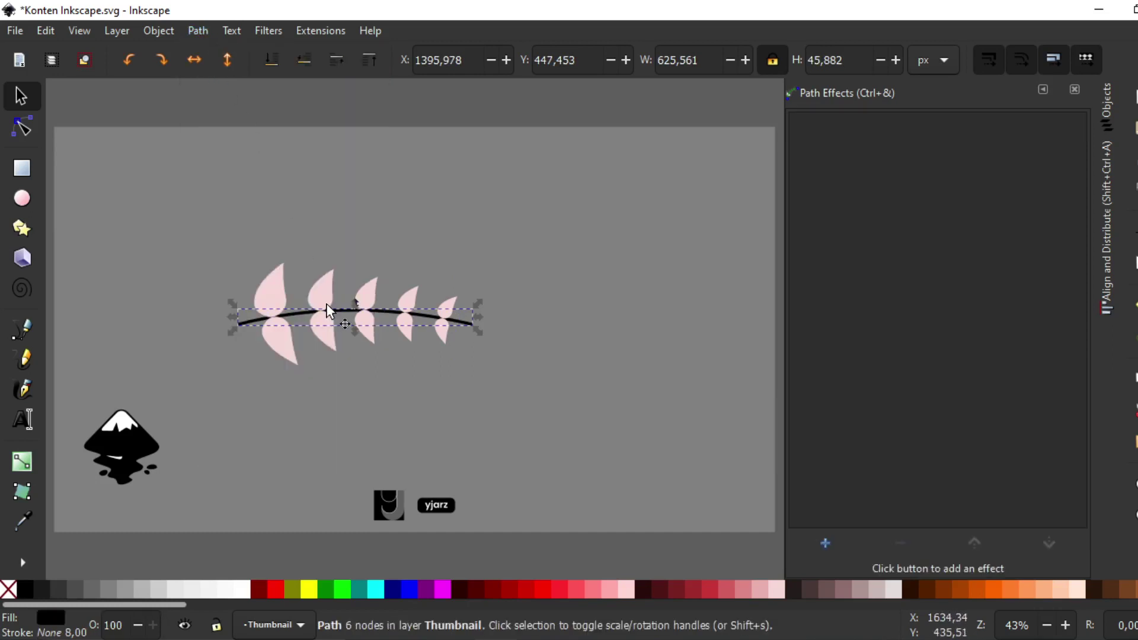
pyautogui.press('n')
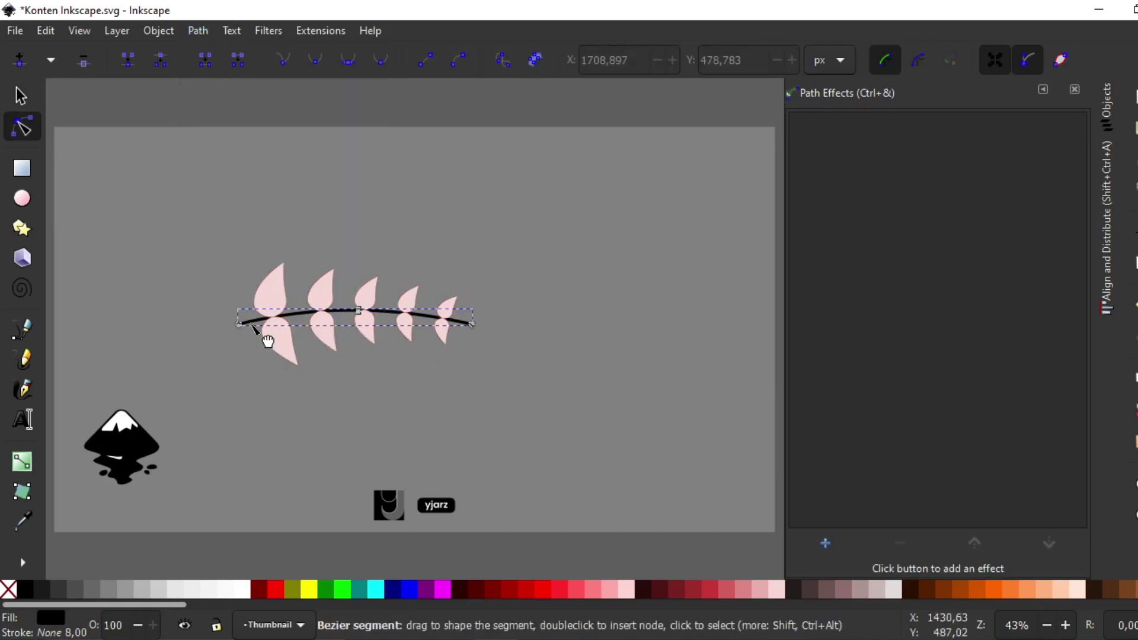
pyautogui.click(263, 330)
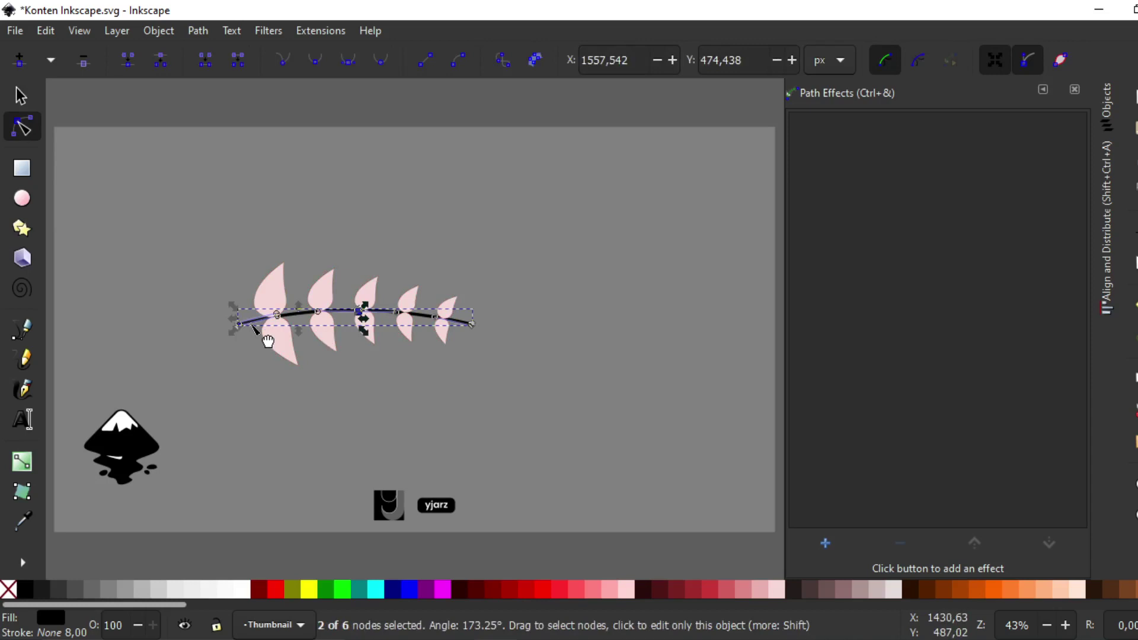
pyautogui.press('3')
# Reapply Stroke to Path and Object to Path to the stem
pyautogui.click(197, 30)
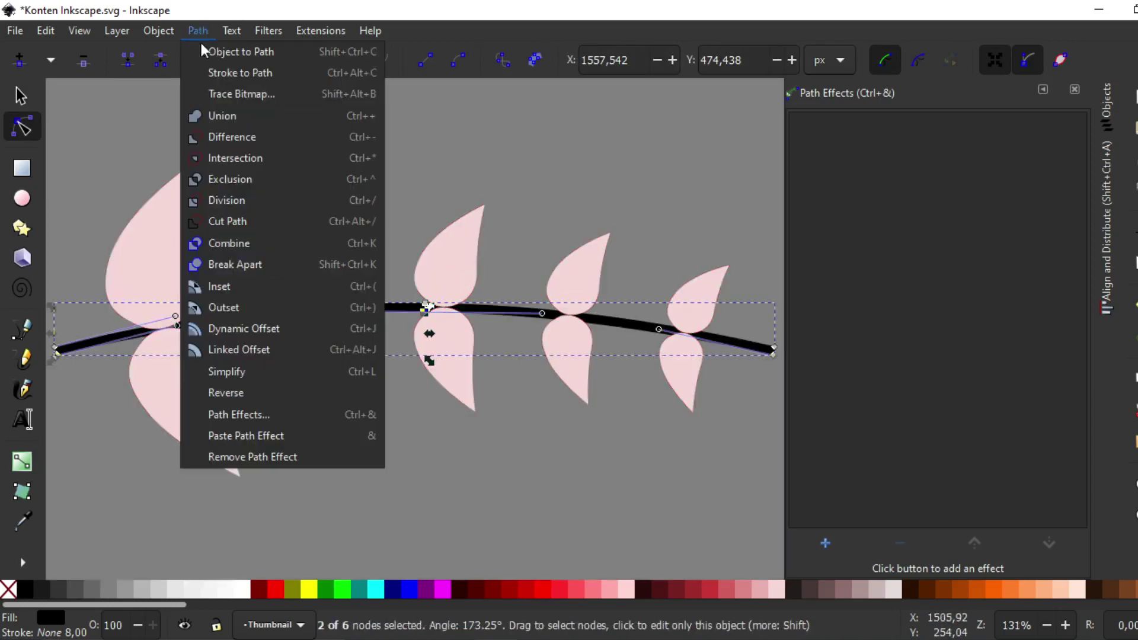
pyautogui.click(212, 71)
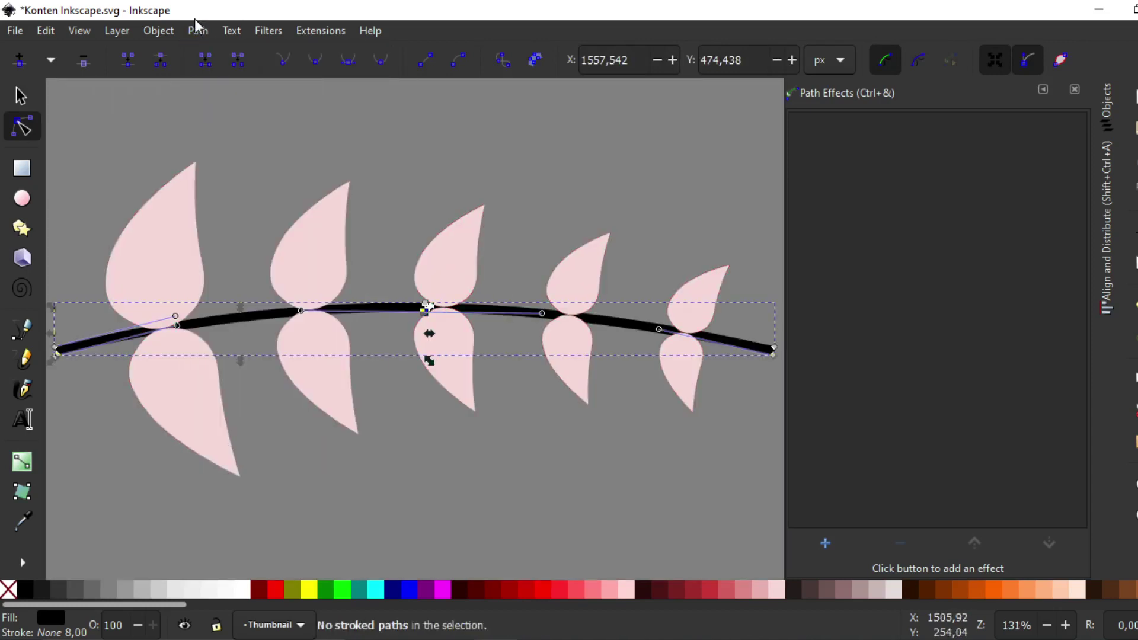
pyautogui.click(196, 29)
pyautogui.click(205, 47)
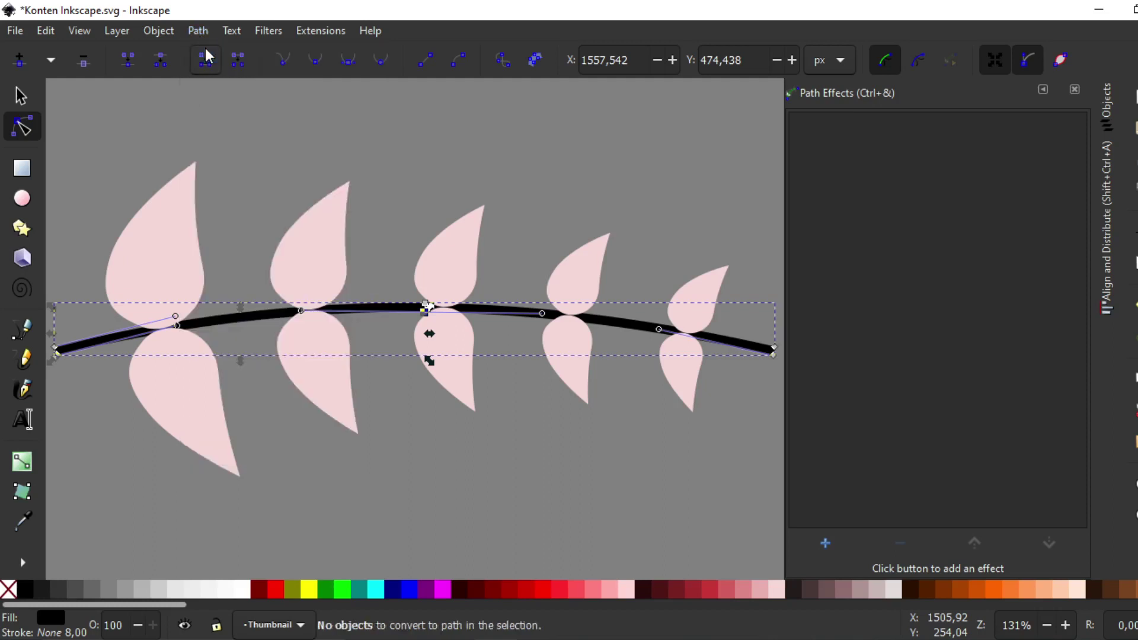
pyautogui.click(198, 31)
pyautogui.click(208, 72)
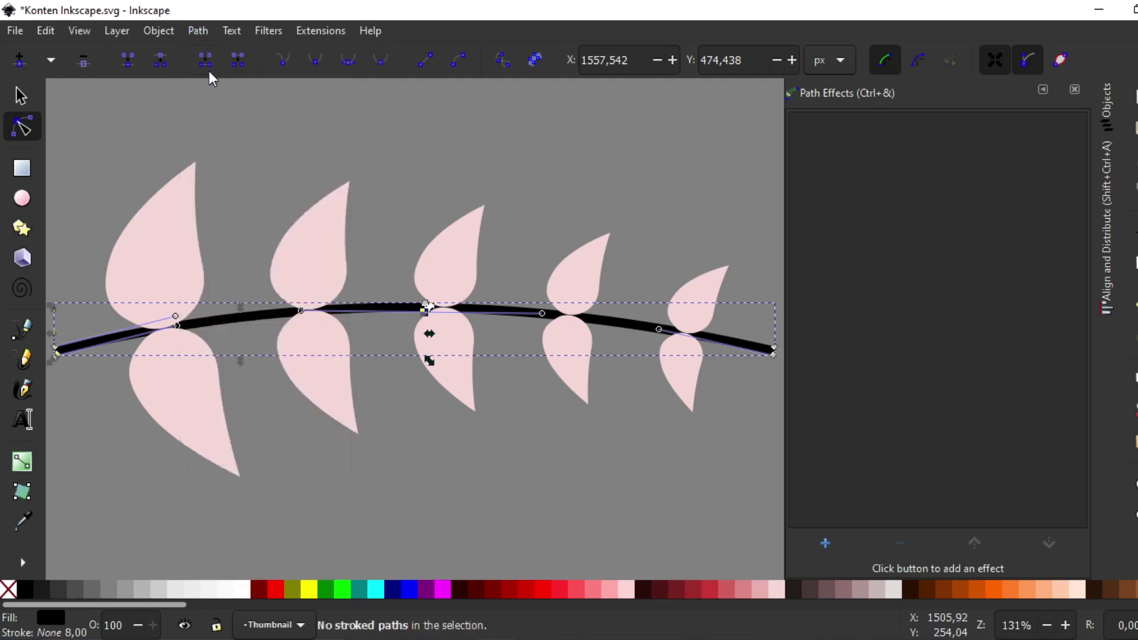
# Inspect the stem and leaf nodes, then deselect everything
pyautogui.press('Escape')
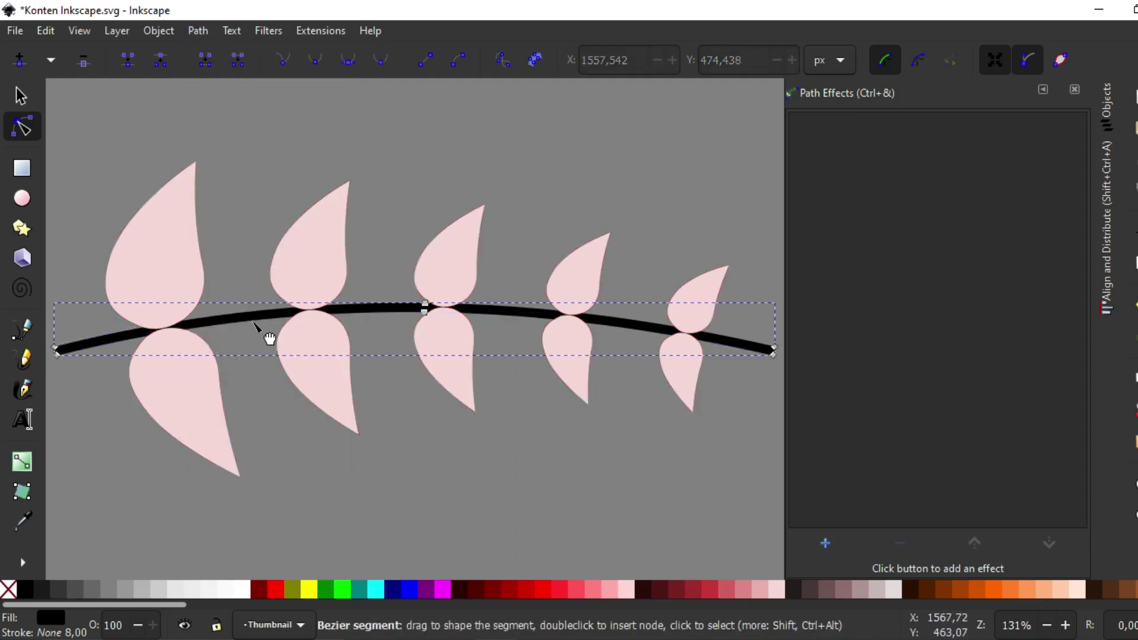
pyautogui.click(254, 322)
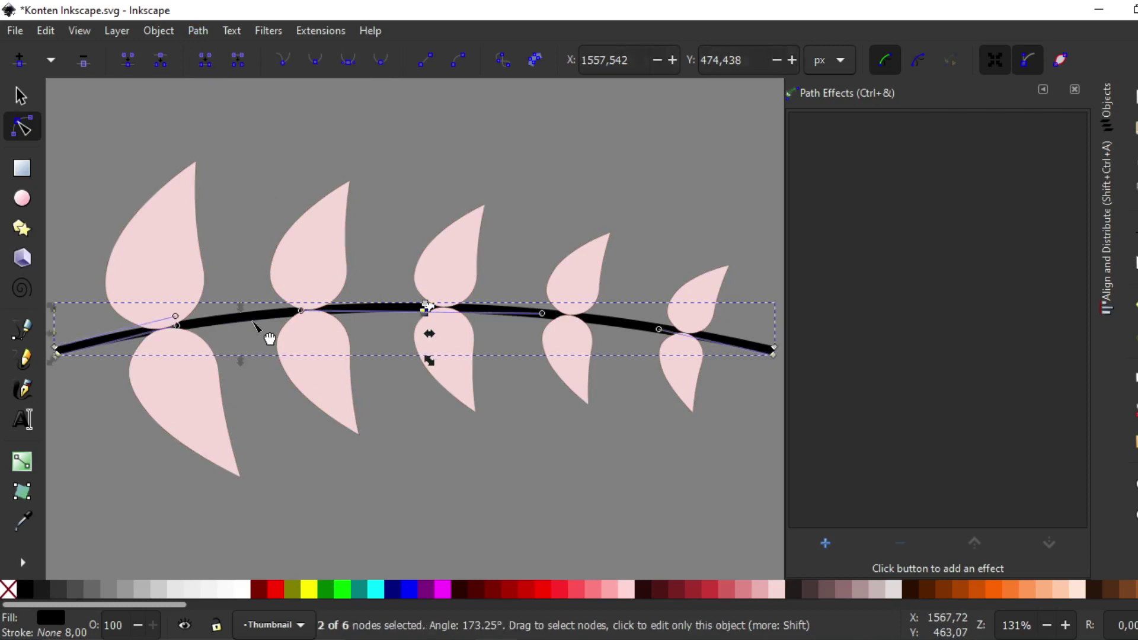
pyautogui.click(267, 225)
pyautogui.click(317, 231)
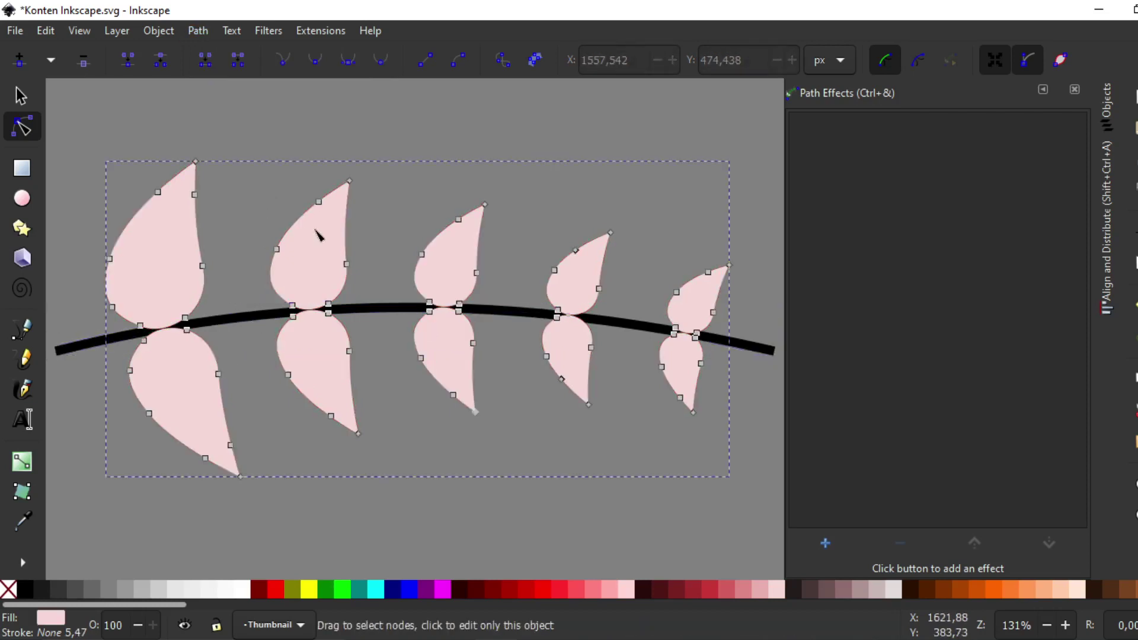
pyautogui.click(389, 308)
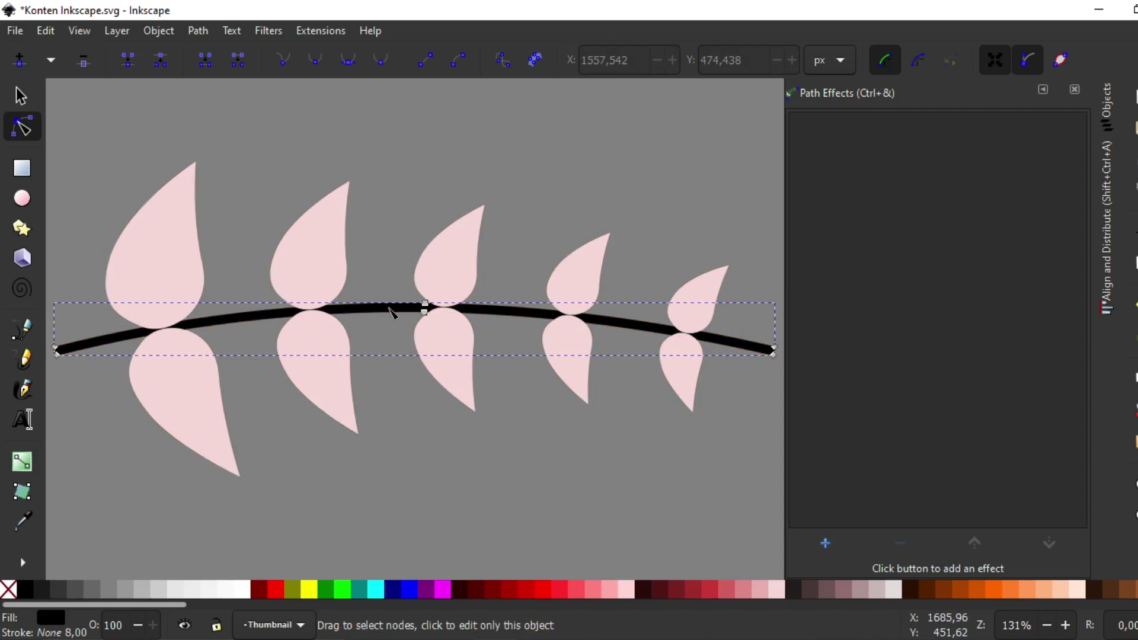
pyautogui.click(386, 244)
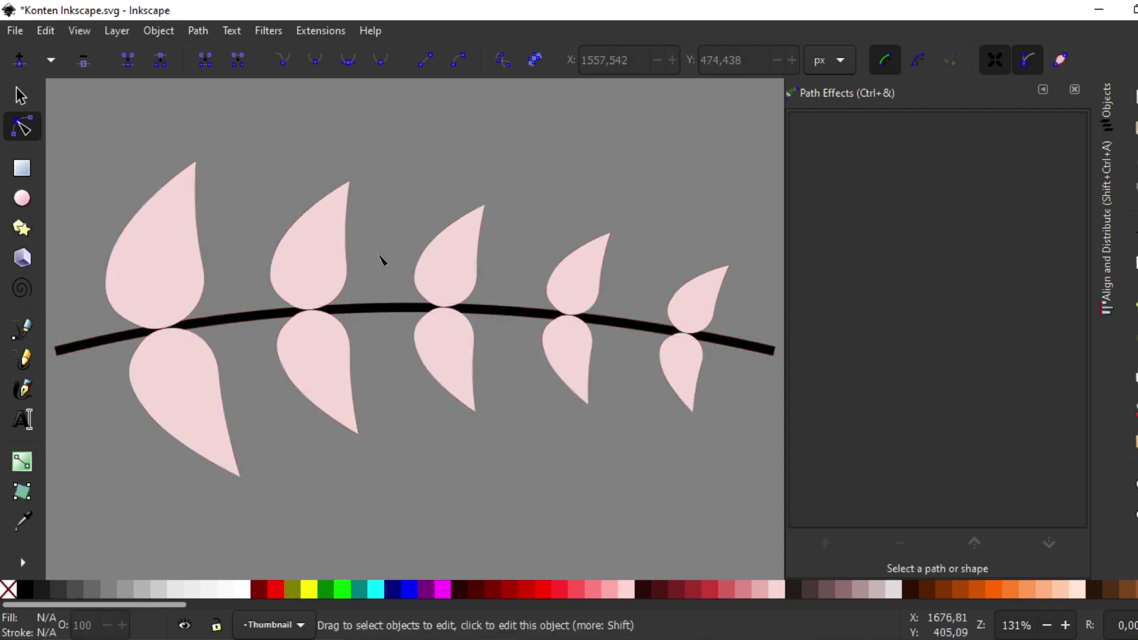
# Select the stem and all leaves and union them into one path
pyautogui.press('5')
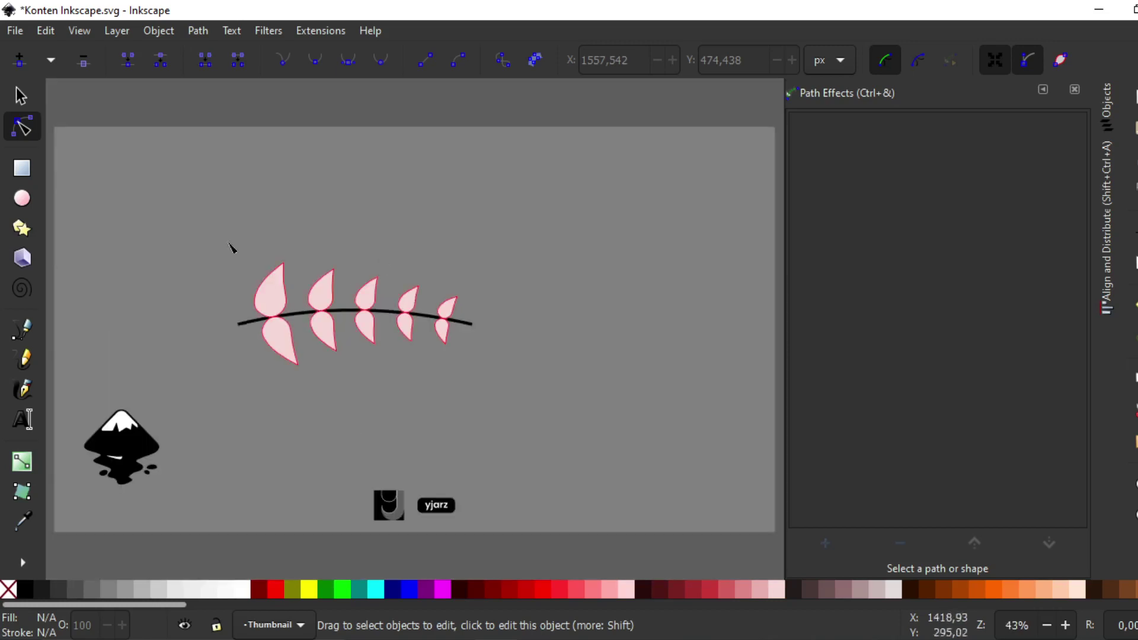
pyautogui.press('s')
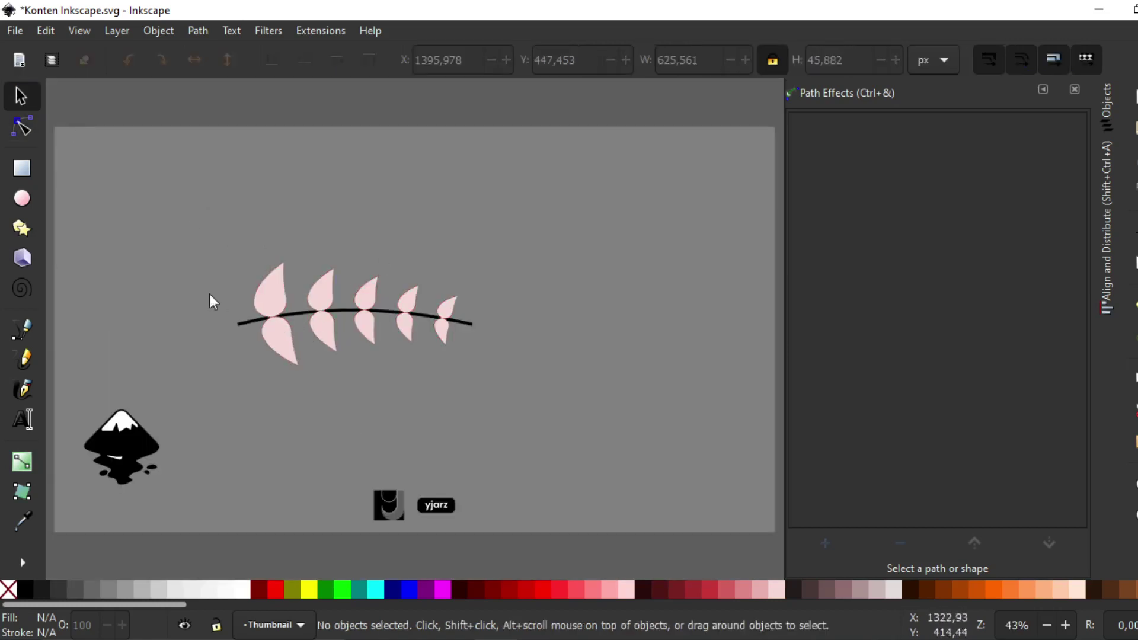
pyautogui.moveTo(183, 237)
pyautogui.mouseDown()
pyautogui.moveTo(468, 370)
pyautogui.moveTo(522, 382)
pyautogui.mouseUp()
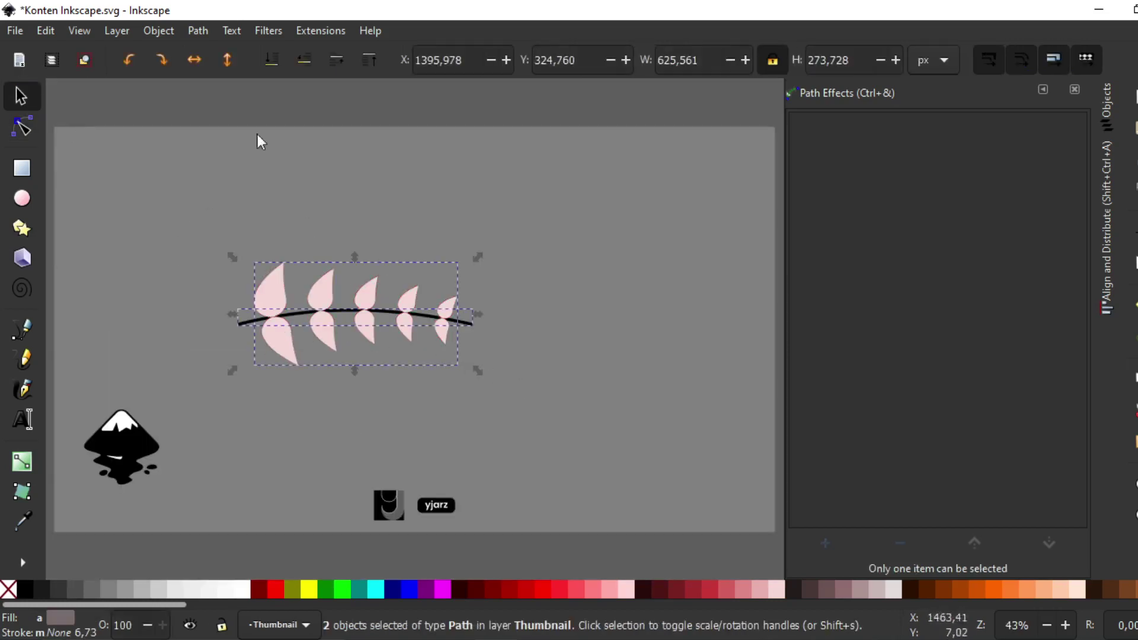
pyautogui.click(198, 30)
pyautogui.click(234, 116)
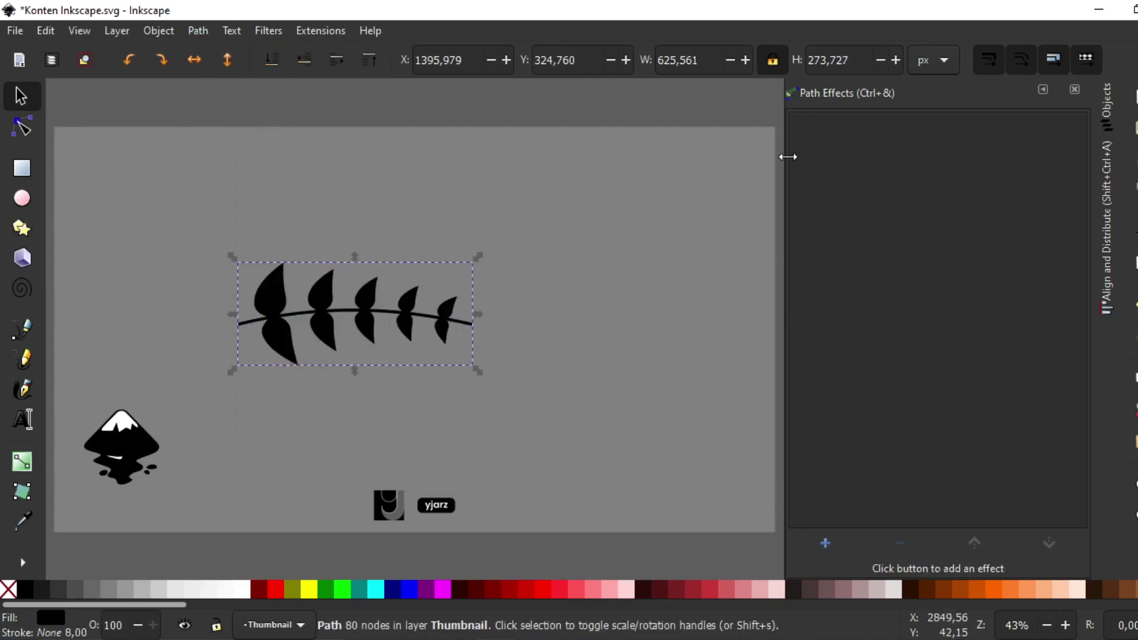
# Flip the branch horizontally and add a Mirror symmetry path effect with Fuse paths
pyautogui.click(194, 60)
pyautogui.click(836, 545)
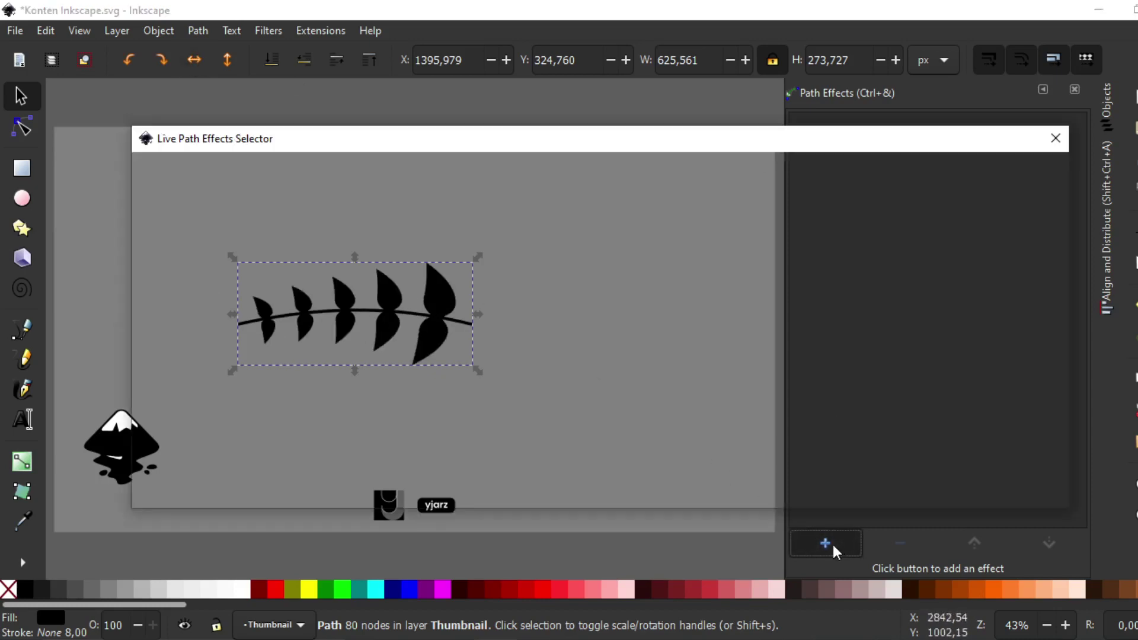
pyautogui.scroll(-3, 383, 424)
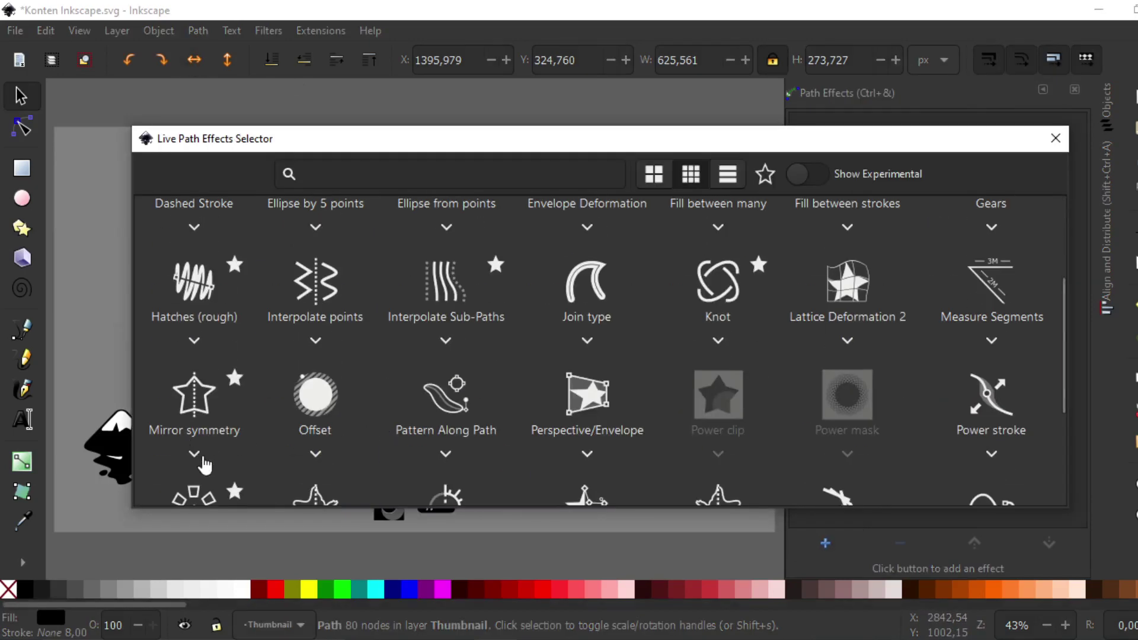
pyautogui.click(216, 458)
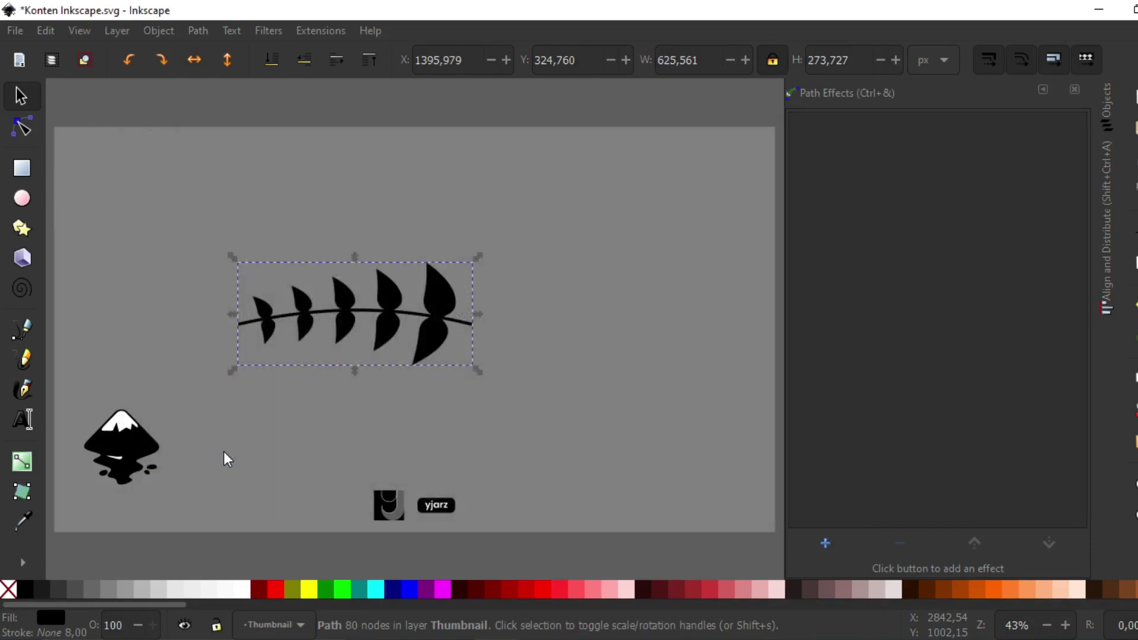
pyautogui.press('3')
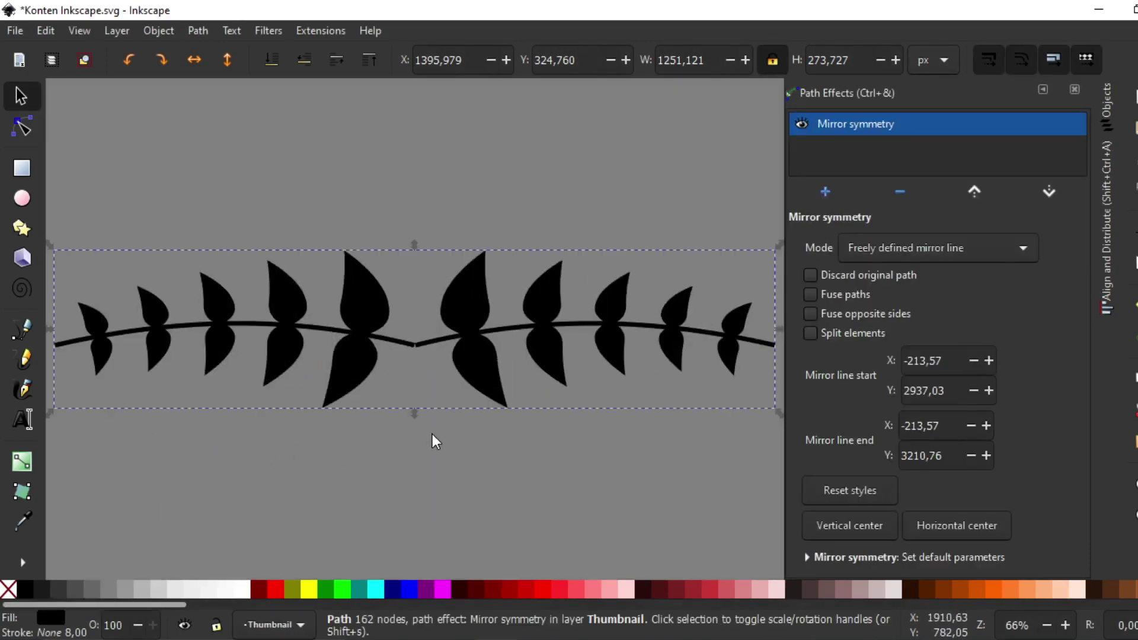
pyautogui.click(23, 124)
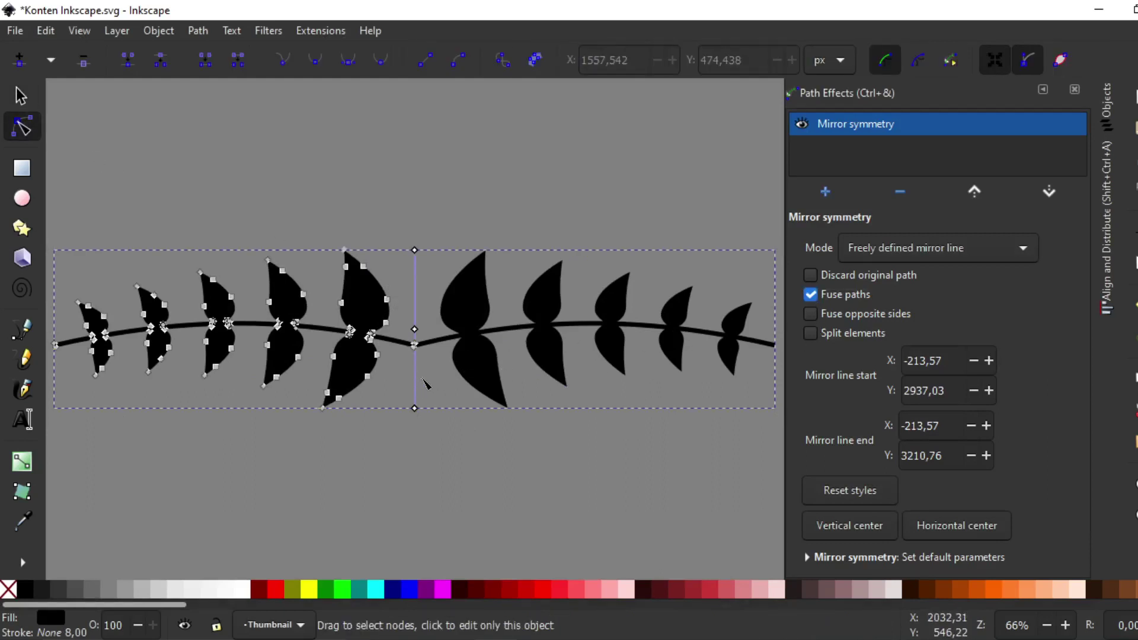
# Zoom into the stem junction and move the stem's end node onto the mirror line
pyautogui.scroll(1, 422, 373)
pyautogui.scroll(2, 422, 371)
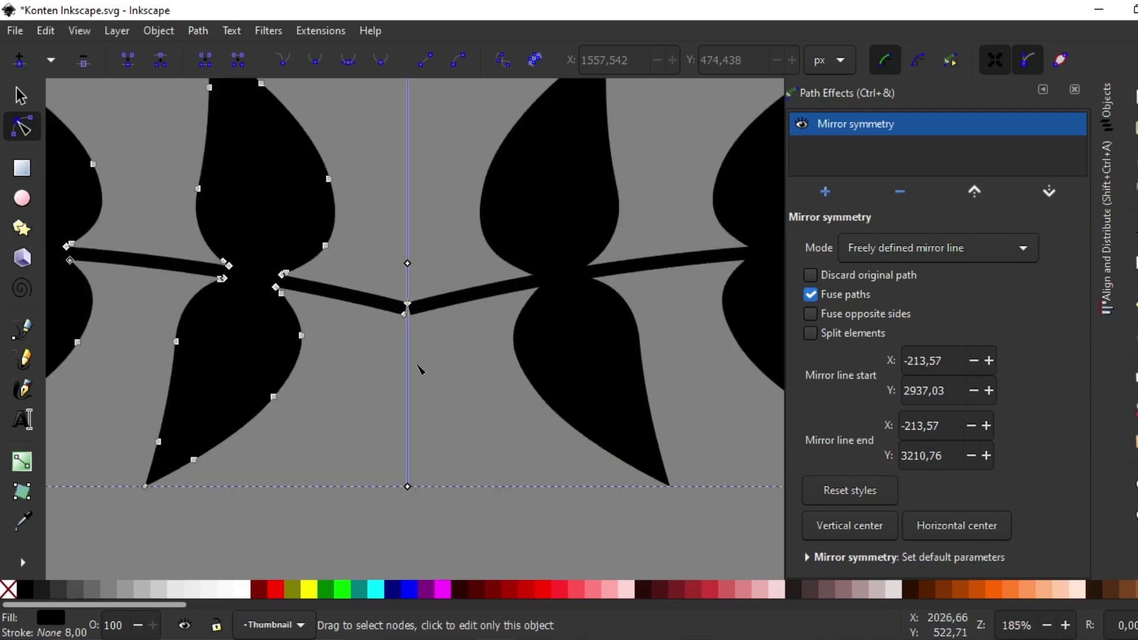
pyautogui.scroll(1, 418, 365)
pyautogui.scroll(1, 417, 360)
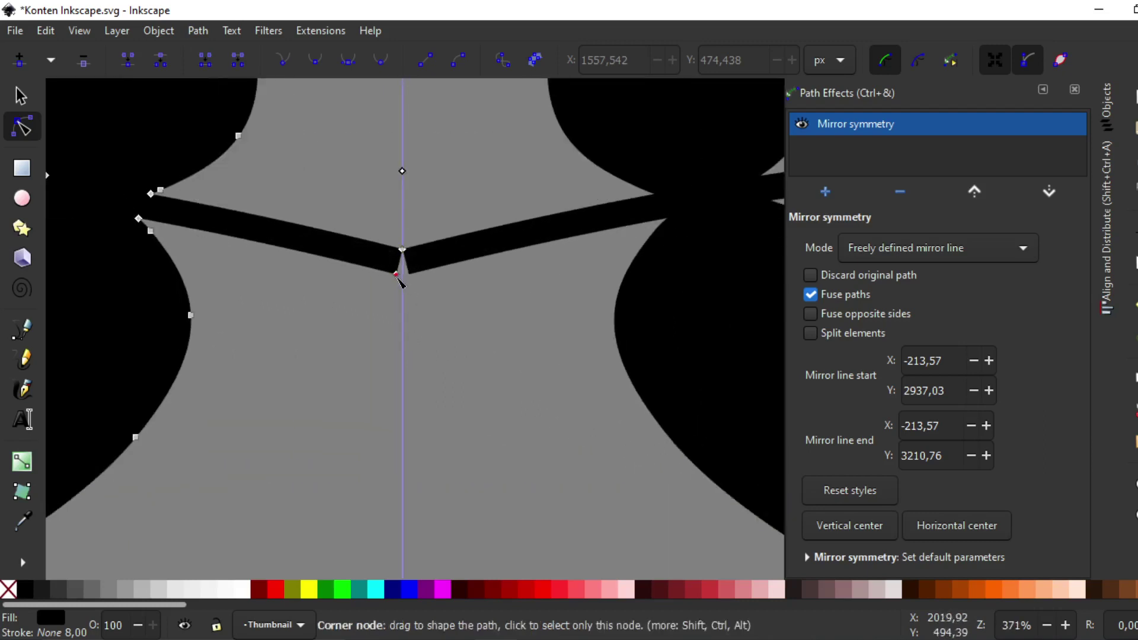
pyautogui.moveTo(396, 275); pyautogui.dragTo(402, 273)
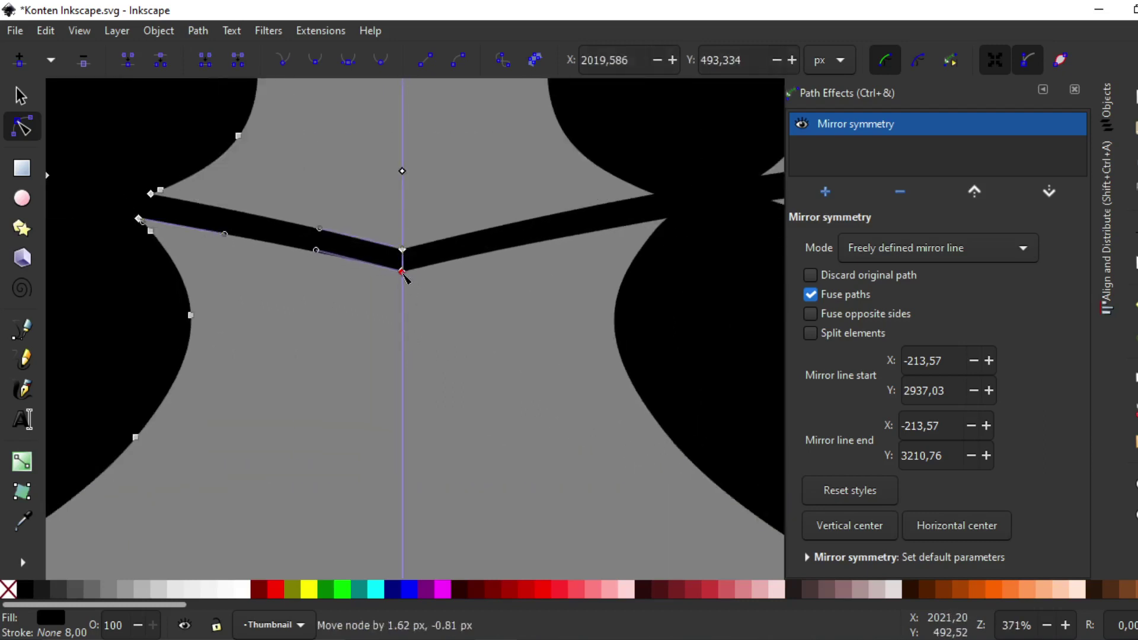
pyautogui.press('Escape')
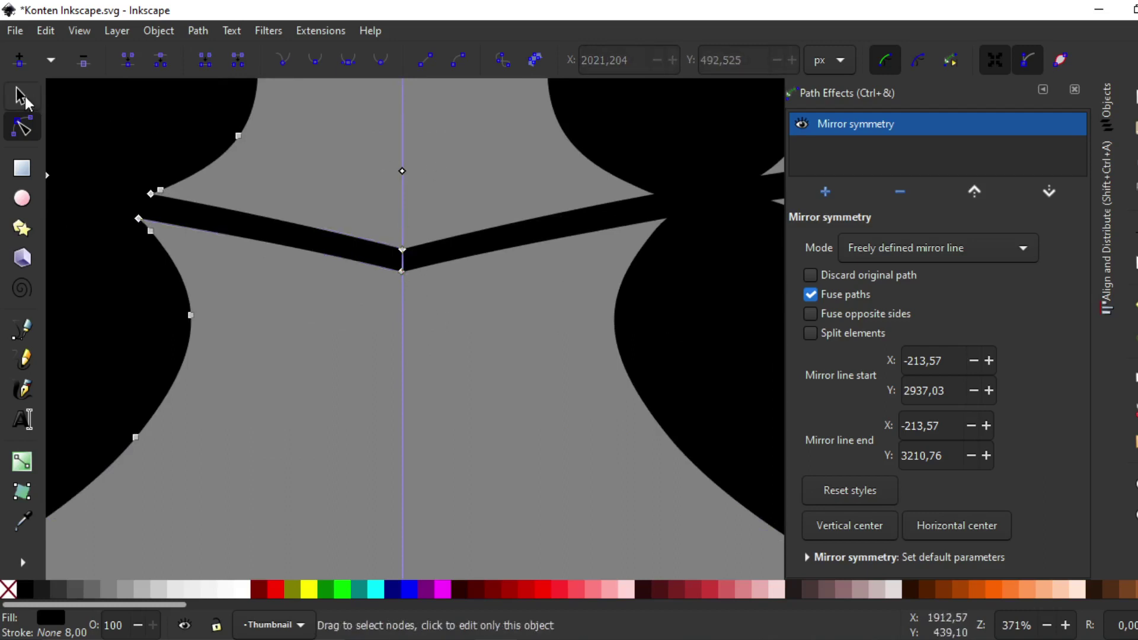
pyautogui.click(21, 96)
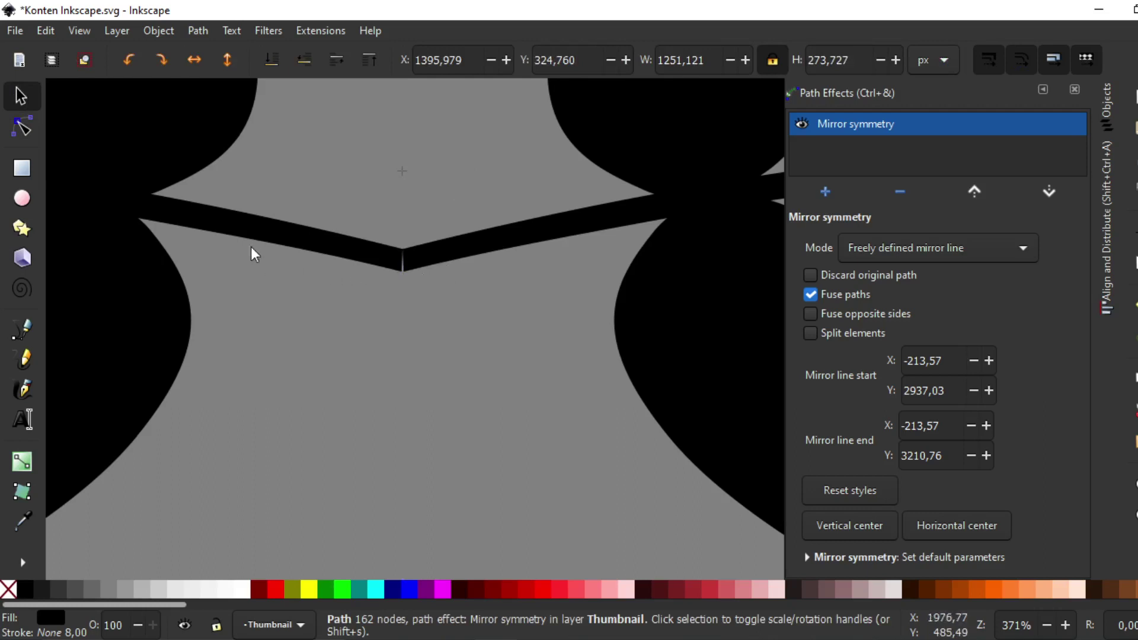
# Drop the bottom stem node onto the mirror line, then reselect the branch and fit the page
pyautogui.click(22, 126)
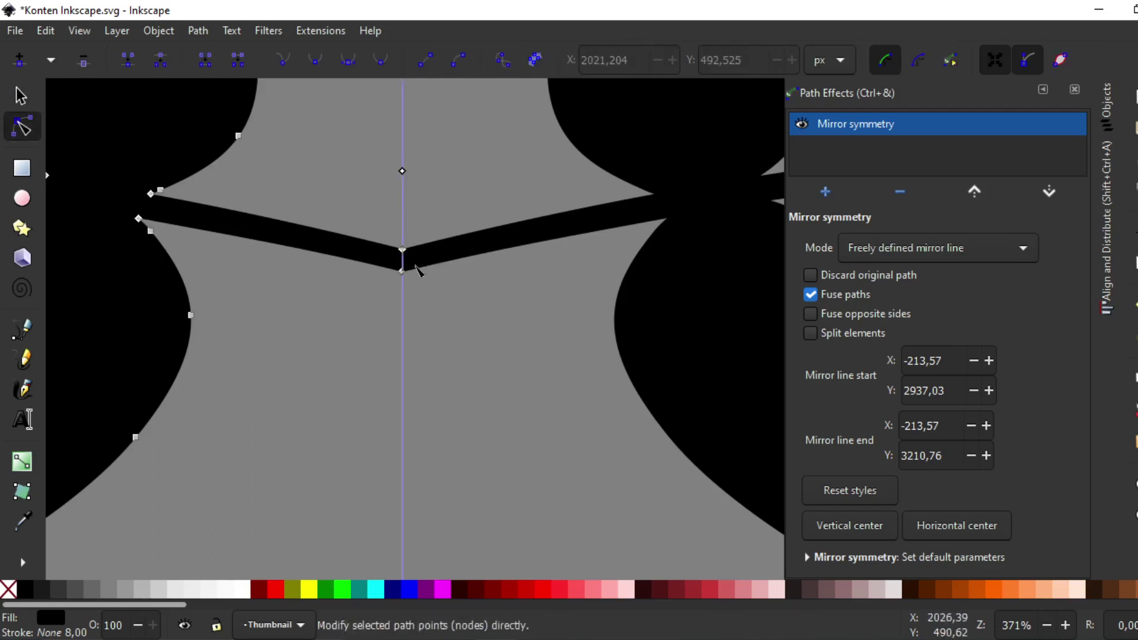
pyautogui.moveTo(402, 272); pyautogui.dragTo(404, 268)
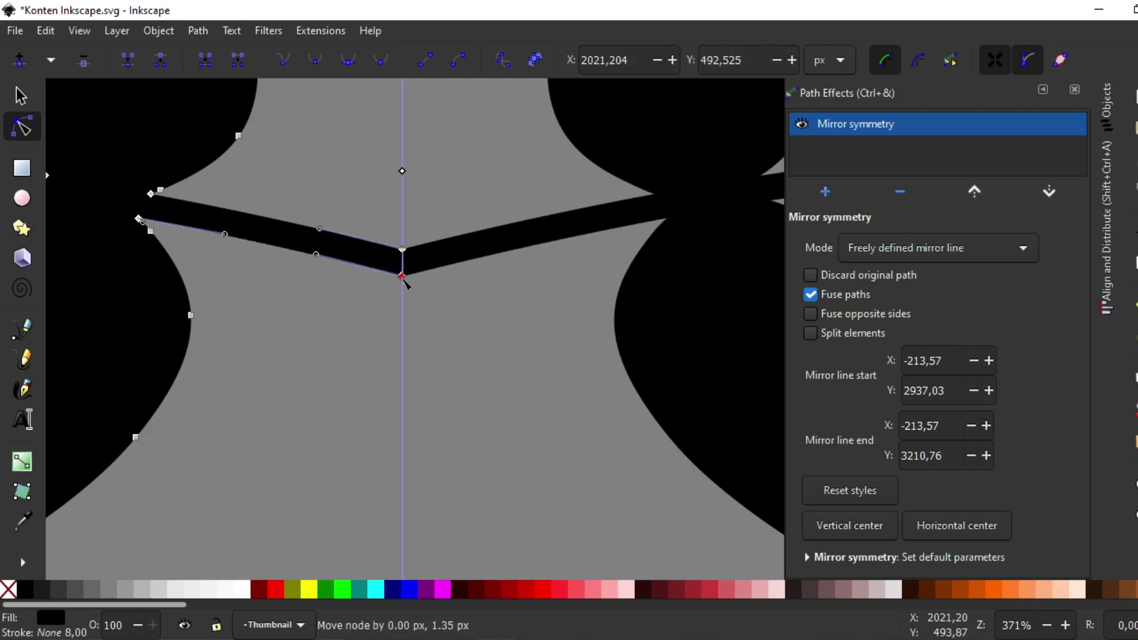
pyautogui.moveTo(404, 268); pyautogui.dragTo(403, 275)
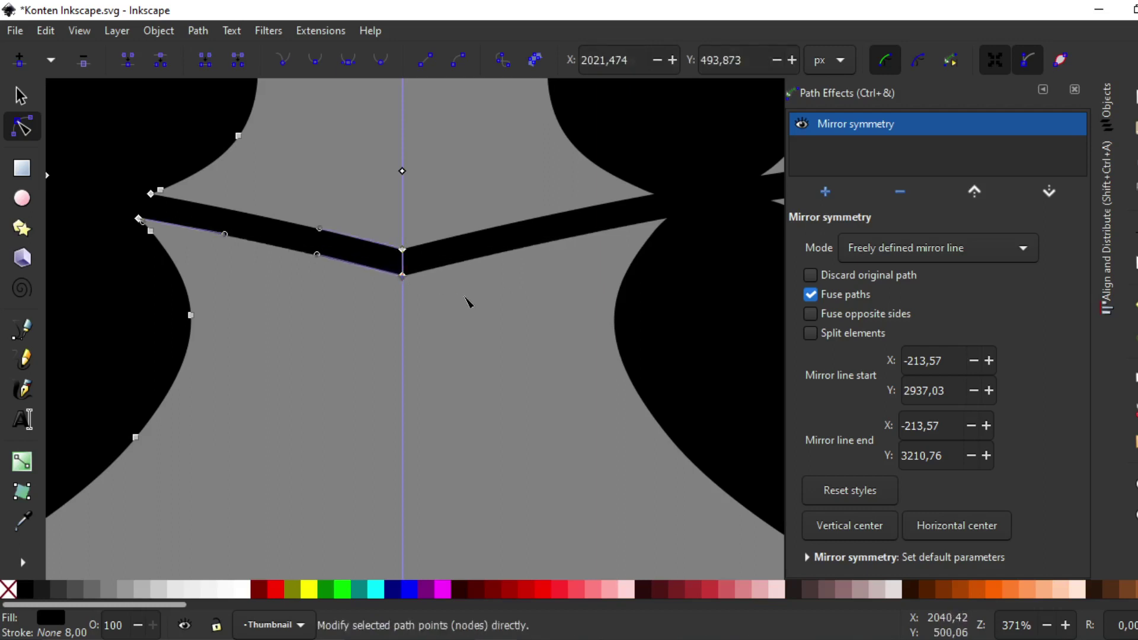
pyautogui.click(442, 198)
pyautogui.click(466, 243)
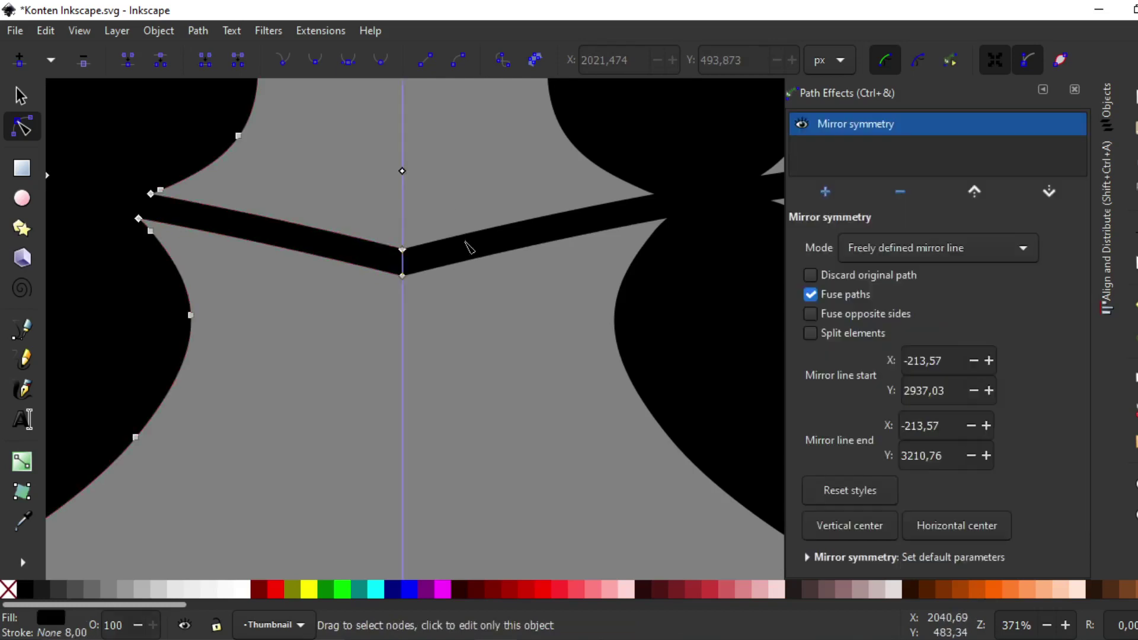
pyautogui.press('s')
pyautogui.press('5')
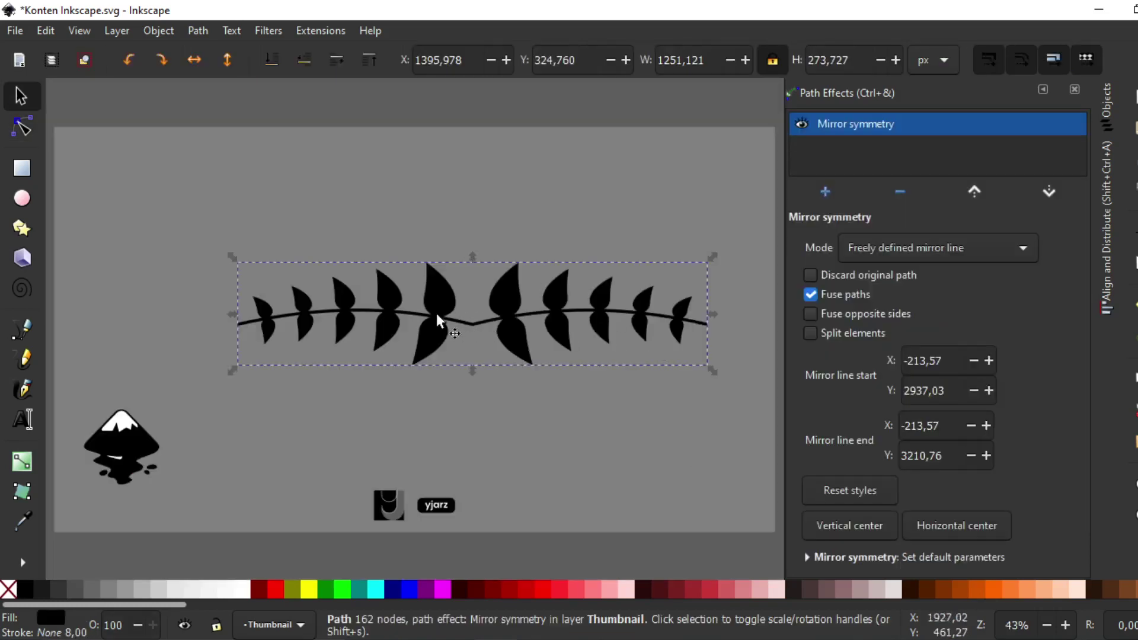
# Bake the Mirror symmetry into a plain 162-node path with Object to Path, check nodes, and deselect
pyautogui.press('n')
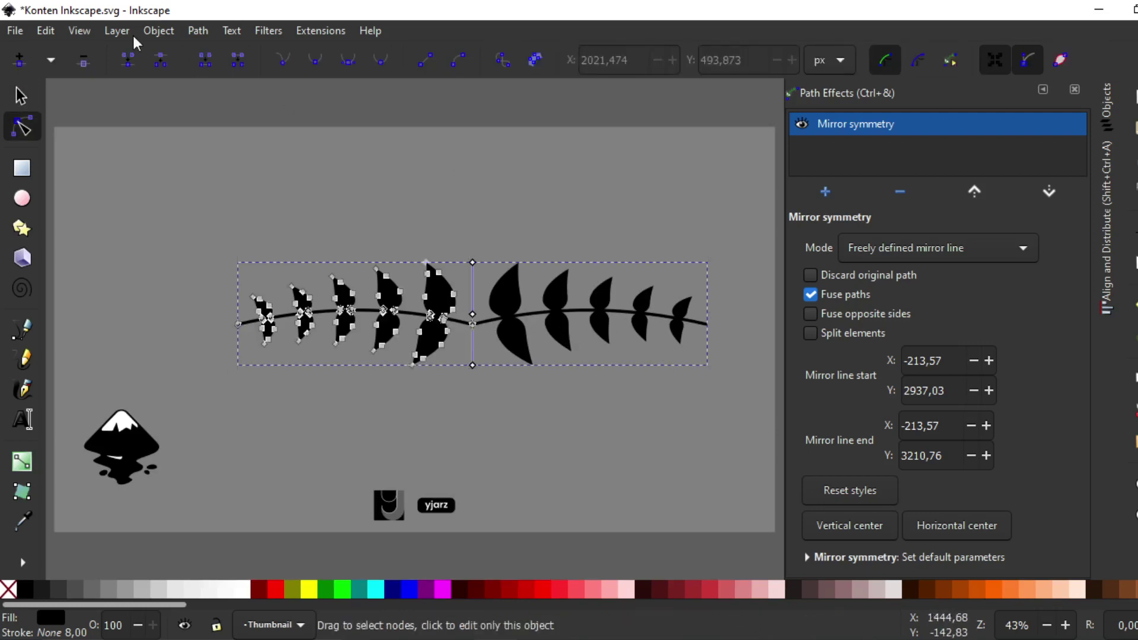
pyautogui.click(194, 30)
pyautogui.click(216, 48)
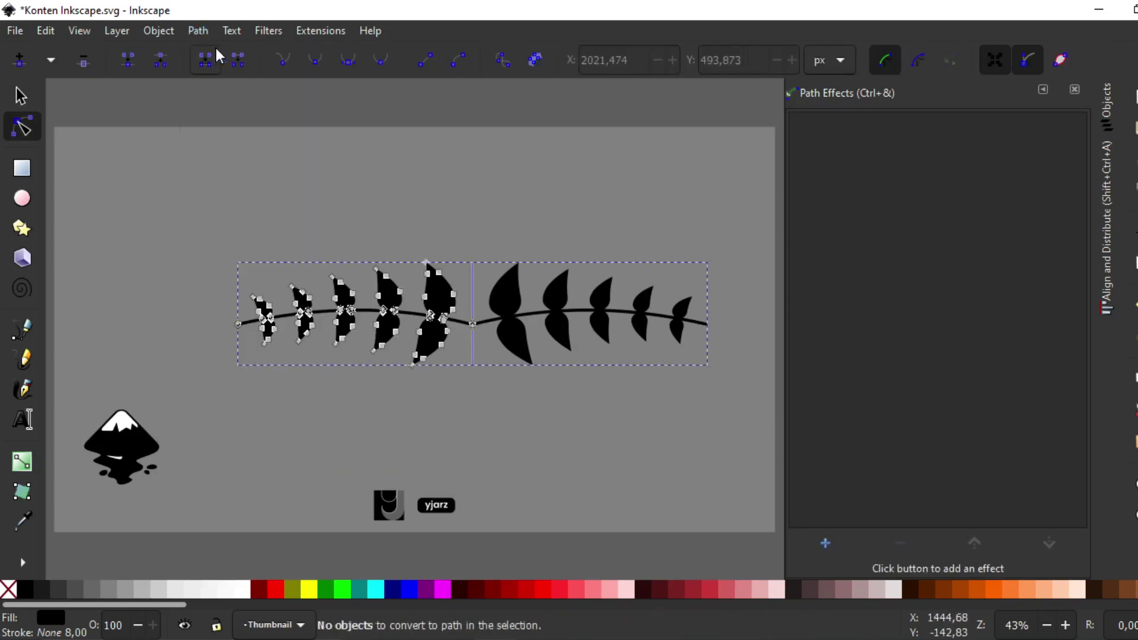
pyautogui.click(20, 96)
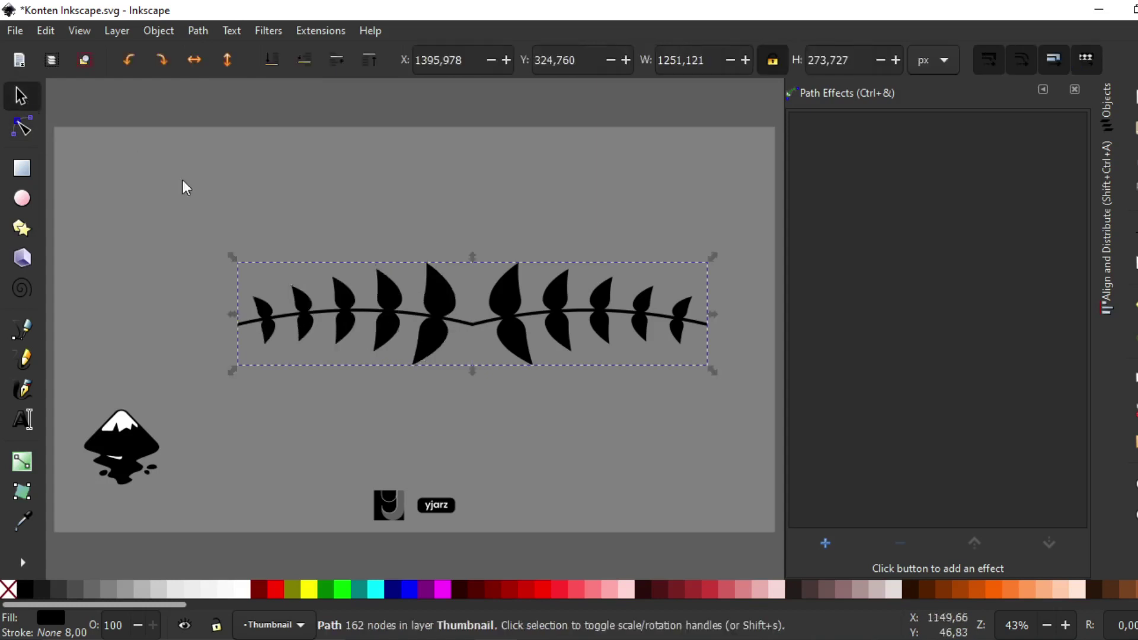
pyautogui.click(22, 128)
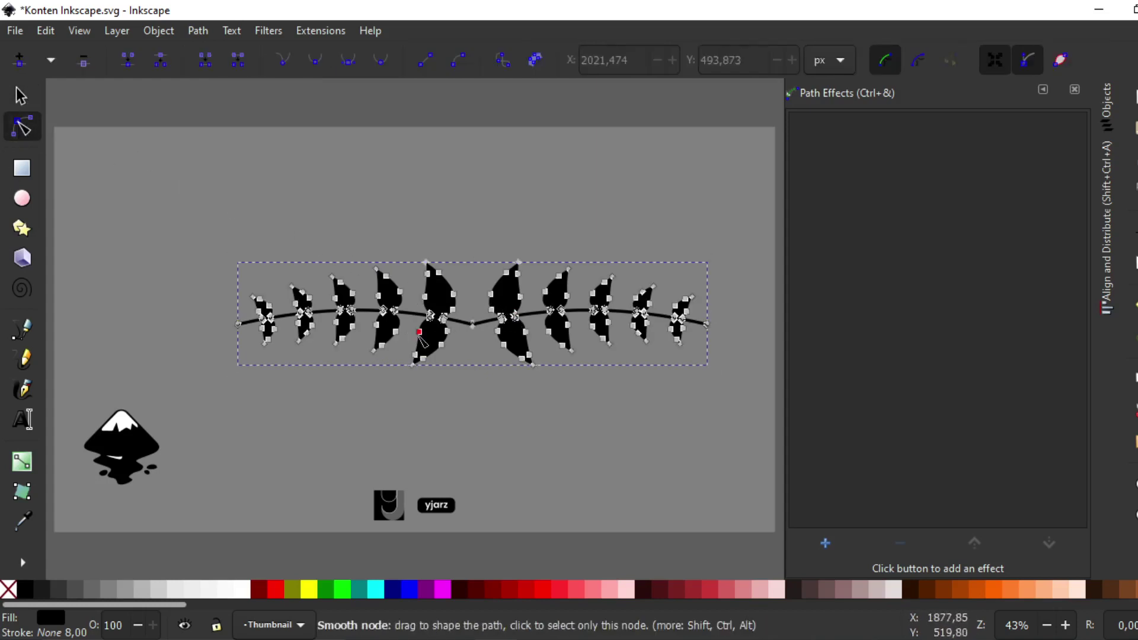
pyautogui.click(21, 96)
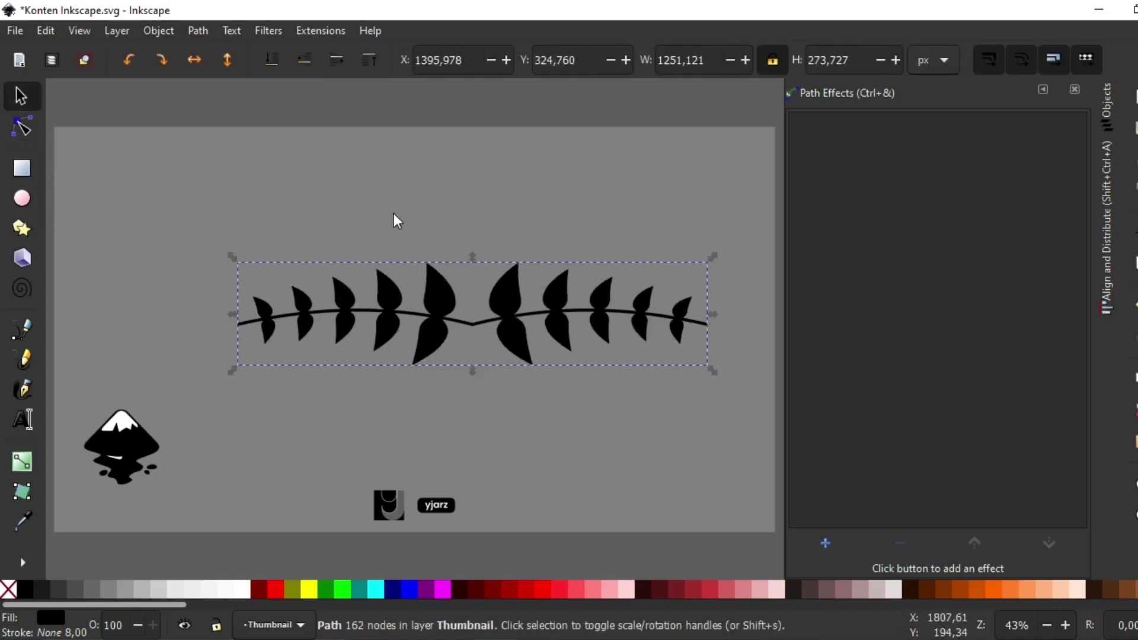
pyautogui.click(394, 215)
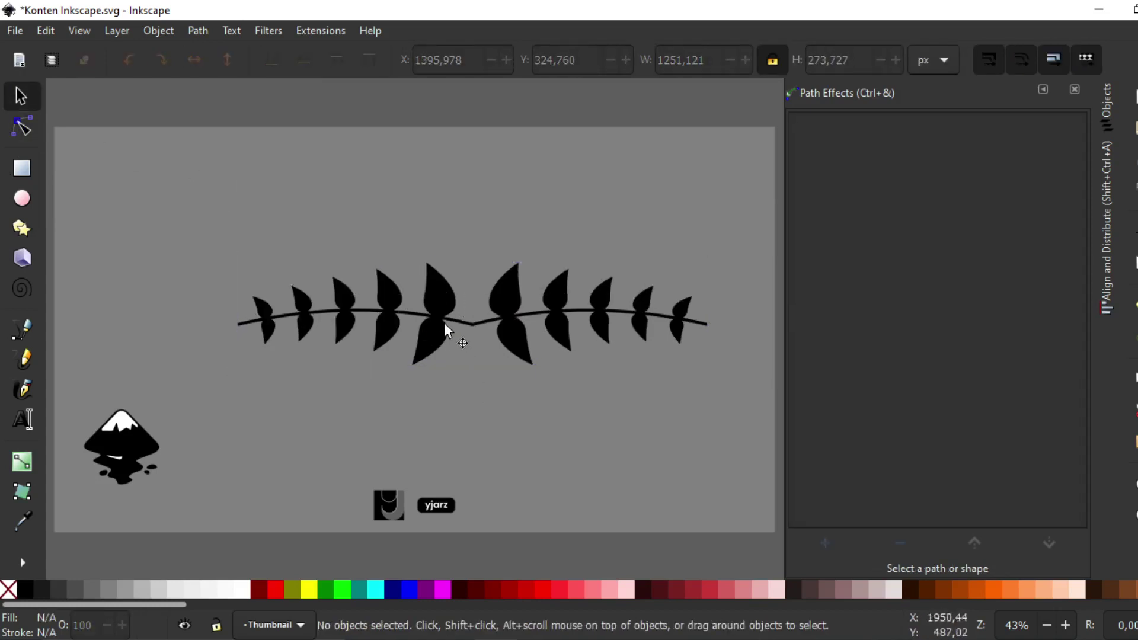